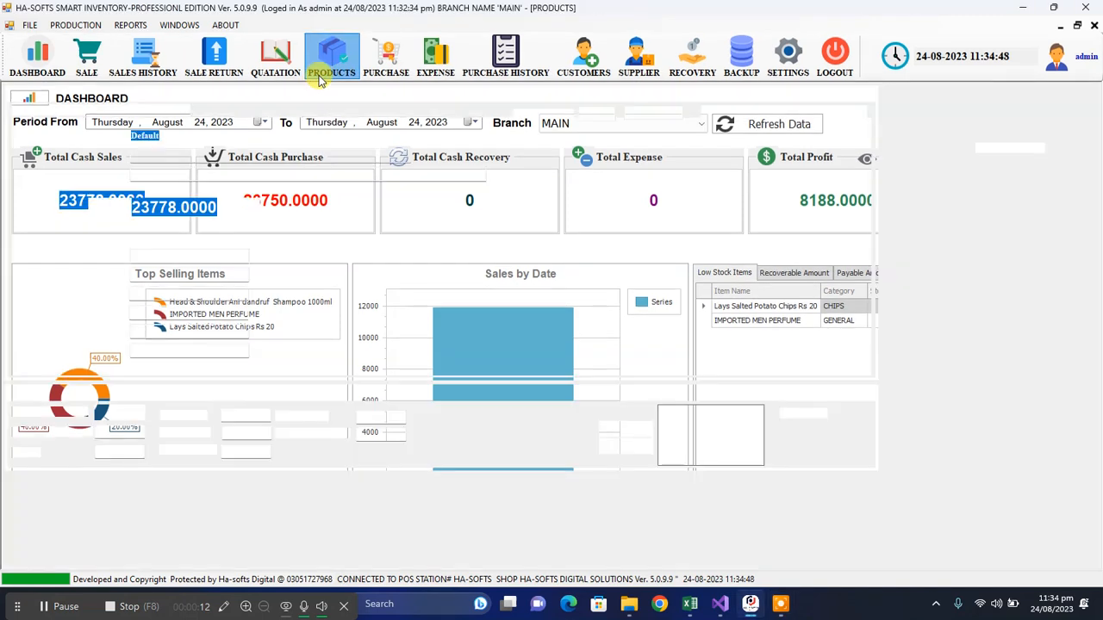
Open the list of existing products, look over its entries, and glance at the Excel product template
{"action": "left_click", "coordinate": [44, 96]}
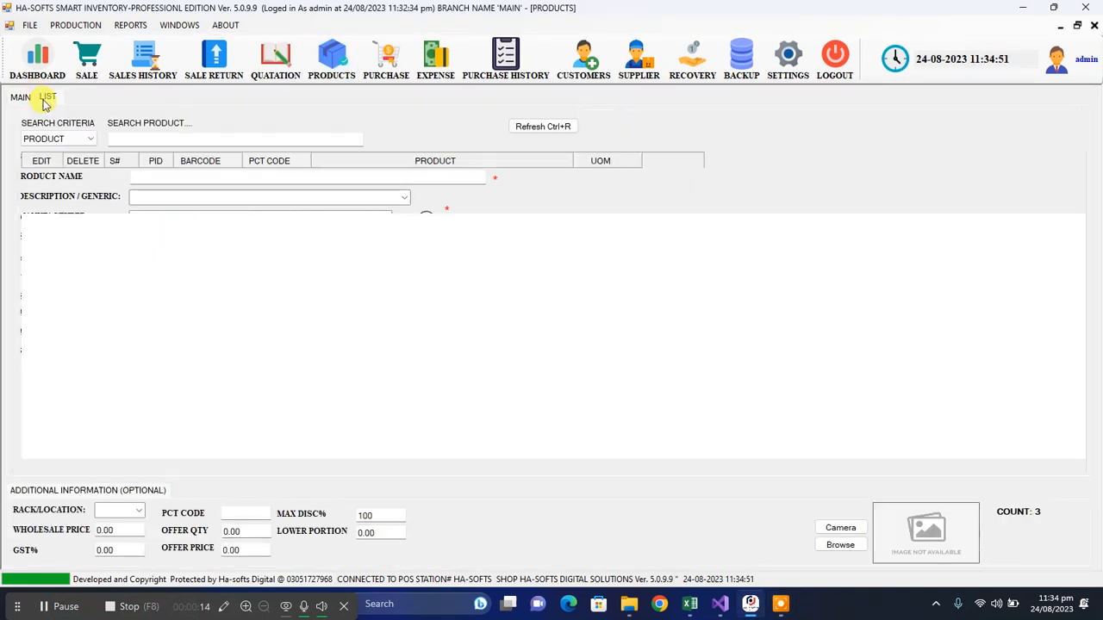
{"action": "left_click", "coordinate": [383, 193]}
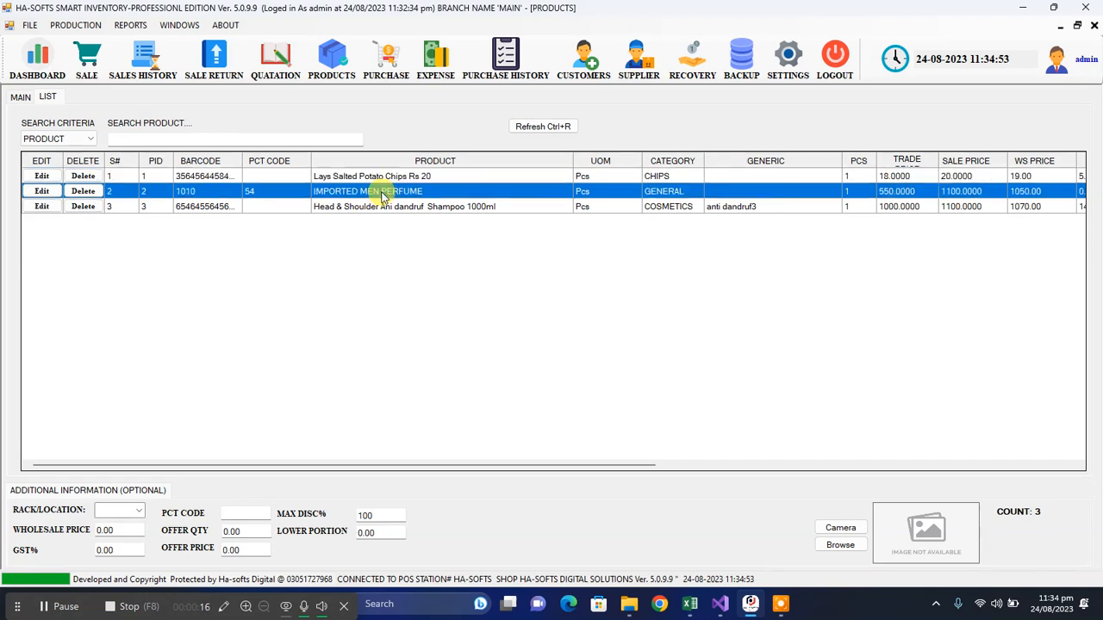
{"action": "left_click", "coordinate": [377, 209]}
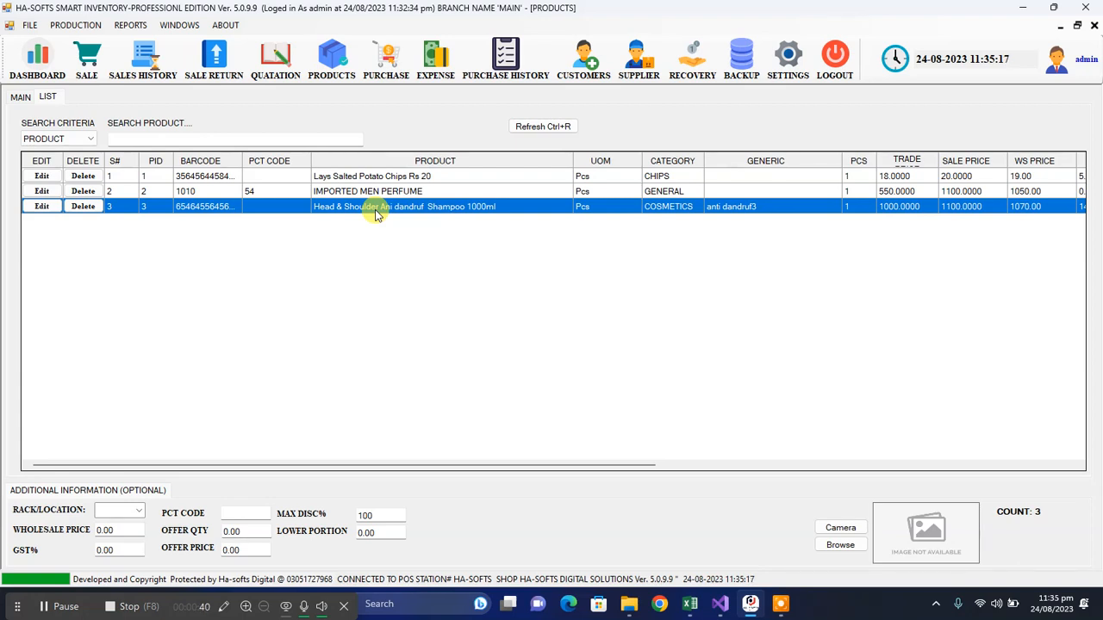
{"action": "left_click", "coordinate": [683, 610]}
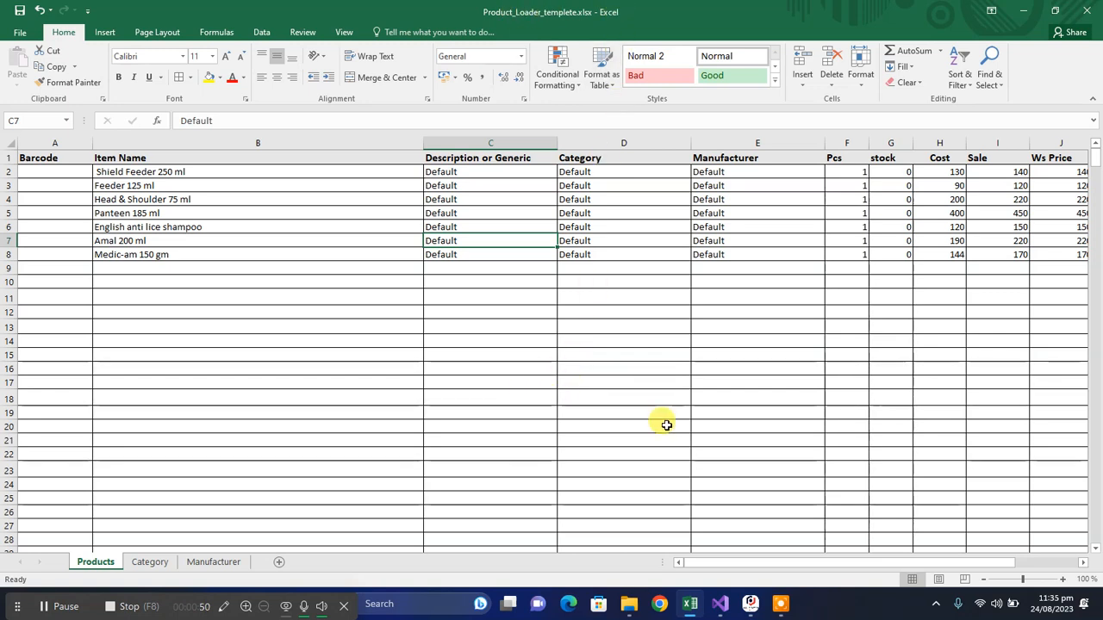
{"action": "left_click", "coordinate": [751, 603]}
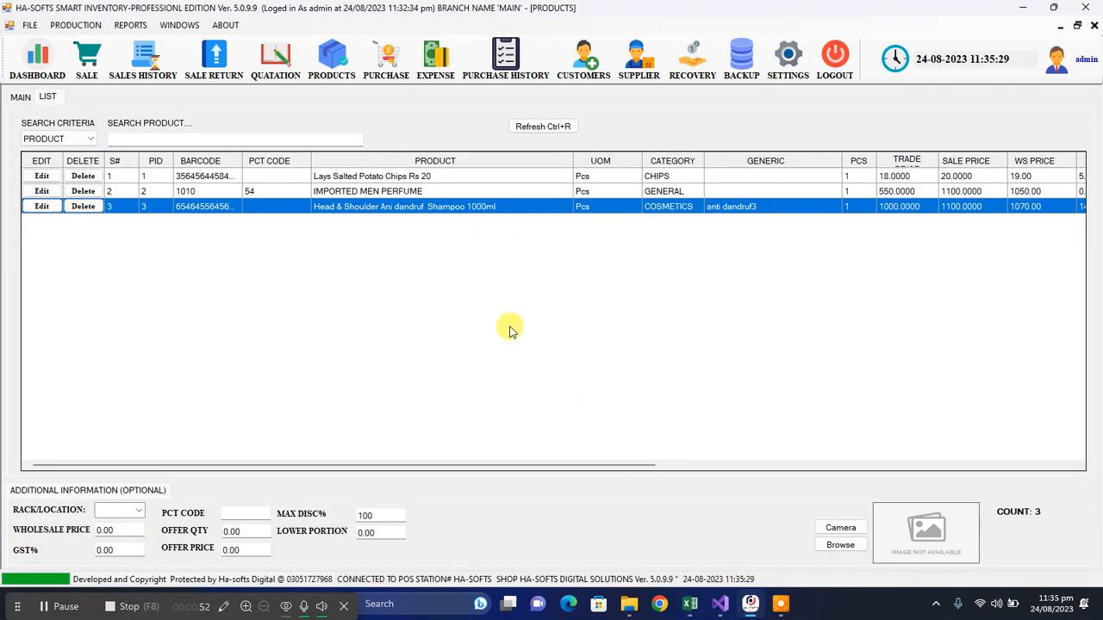
Minimise the inventory program, Excel, File Explorer and Visual Studio windows to show the desktop
{"action": "left_click", "coordinate": [1026, 7]}
{"action": "left_click", "coordinate": [1026, 7]}
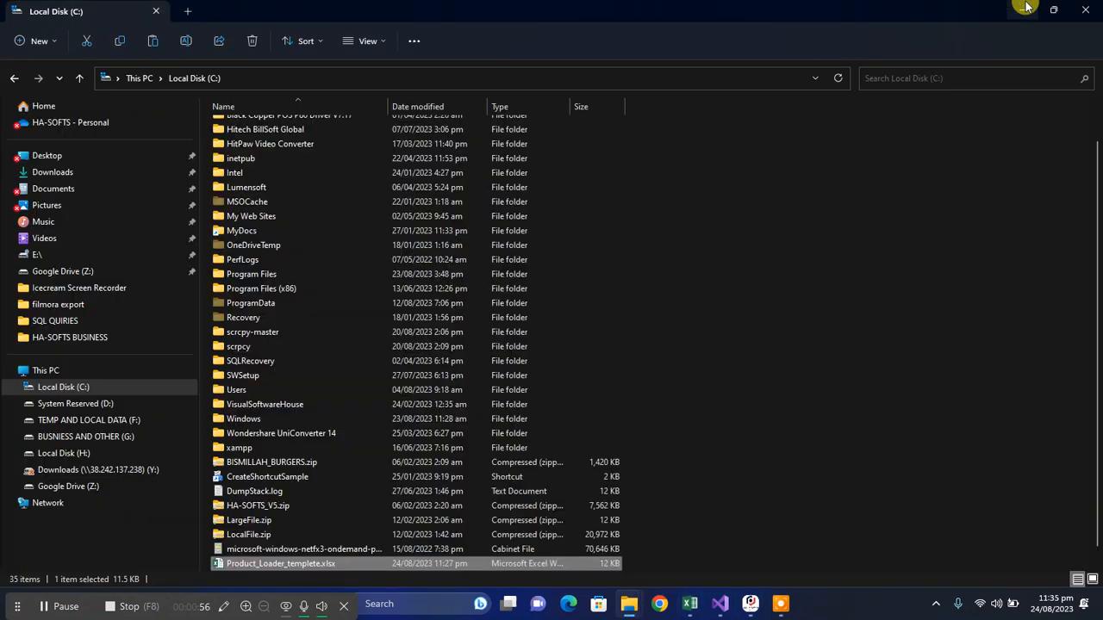
{"action": "left_click", "coordinate": [1026, 12]}
{"action": "left_click", "coordinate": [1026, 12]}
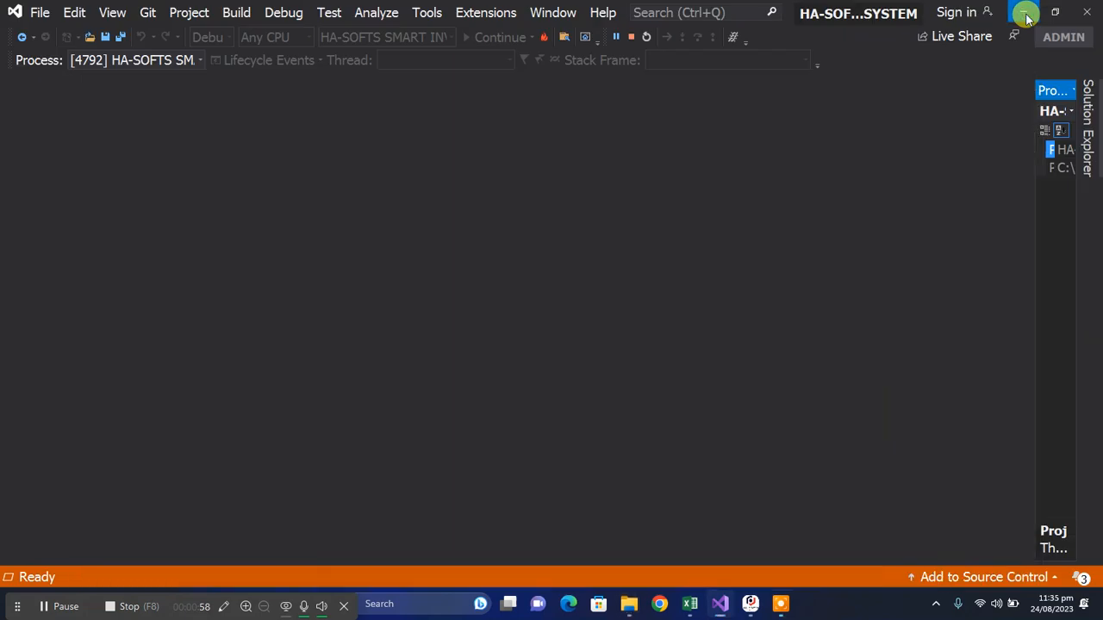
{"action": "left_click", "coordinate": [1025, 12]}
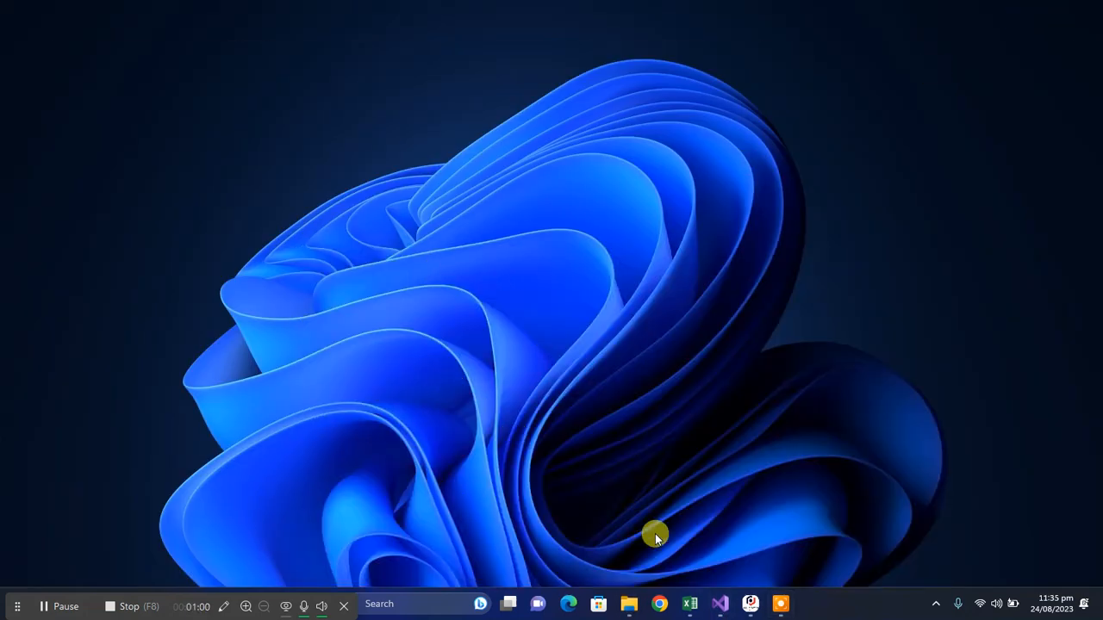
{"action": "left_click", "coordinate": [755, 604]}
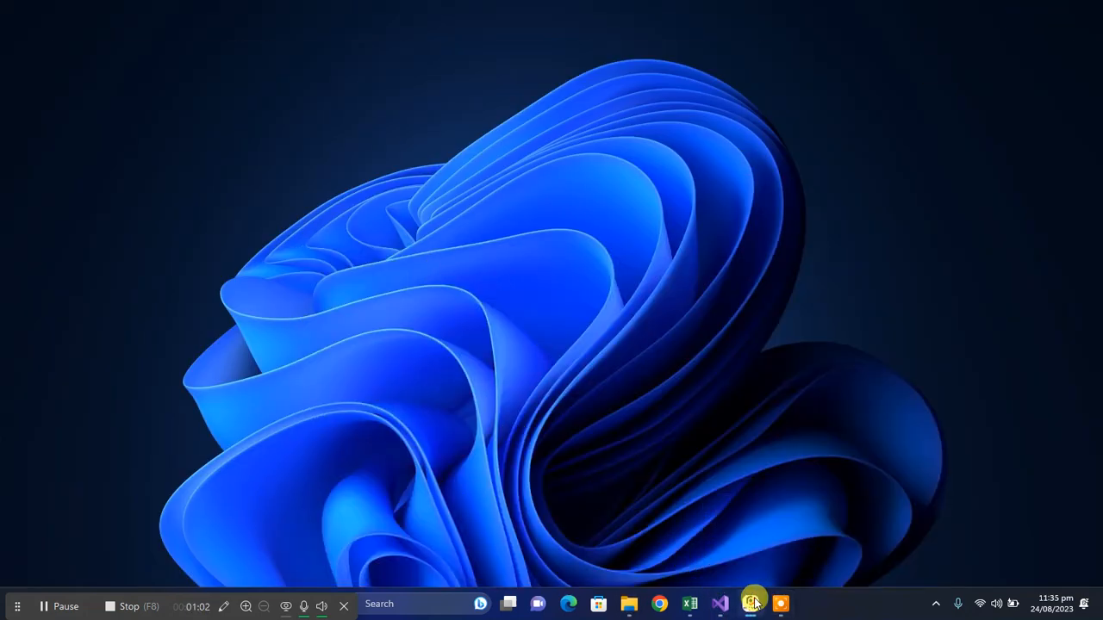
{"action": "right_click", "coordinate": [754, 604]}
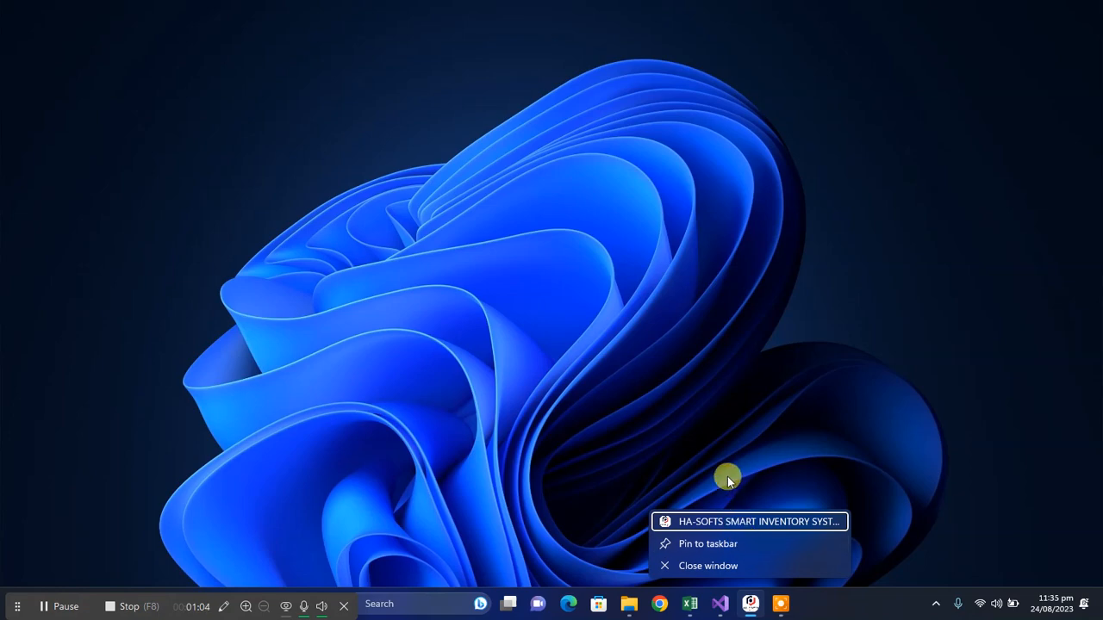
Switch to the Local Disk (C:) window in File Explorer and locate the Product_Loader_templete.xlsx file
{"action": "left_click", "coordinate": [638, 605]}
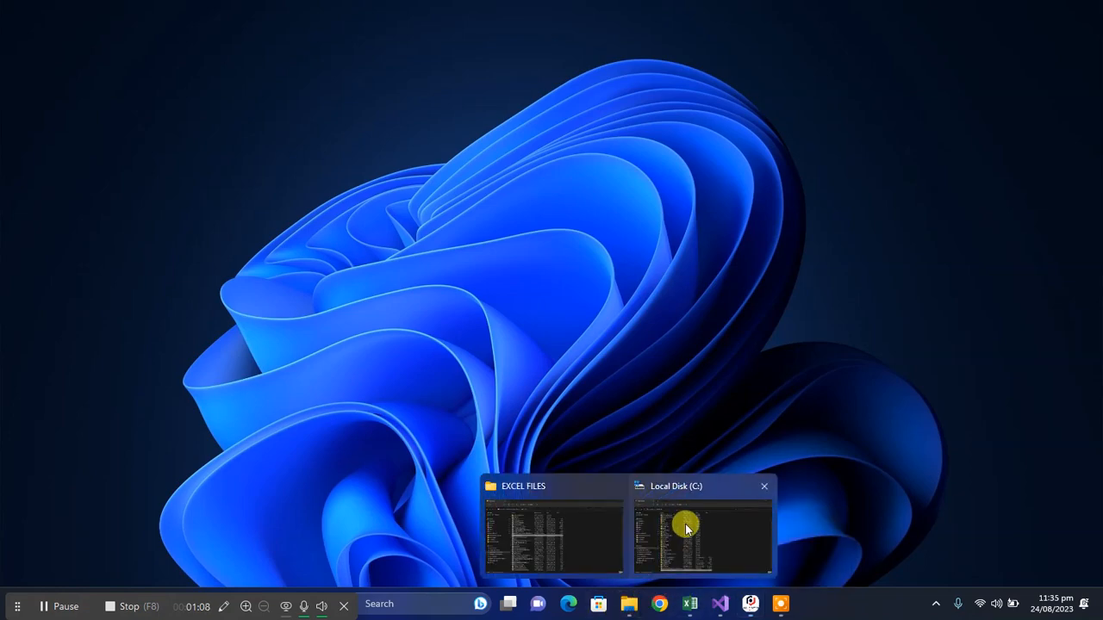
{"action": "mouse_move", "coordinate": [687, 528]}
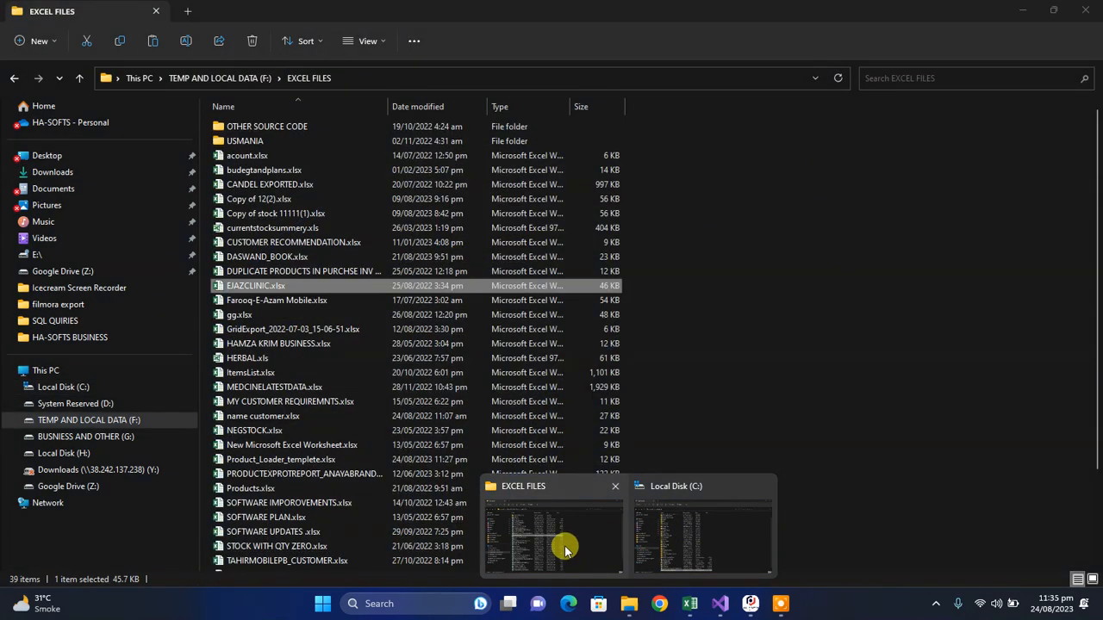
{"action": "left_click", "coordinate": [687, 542]}
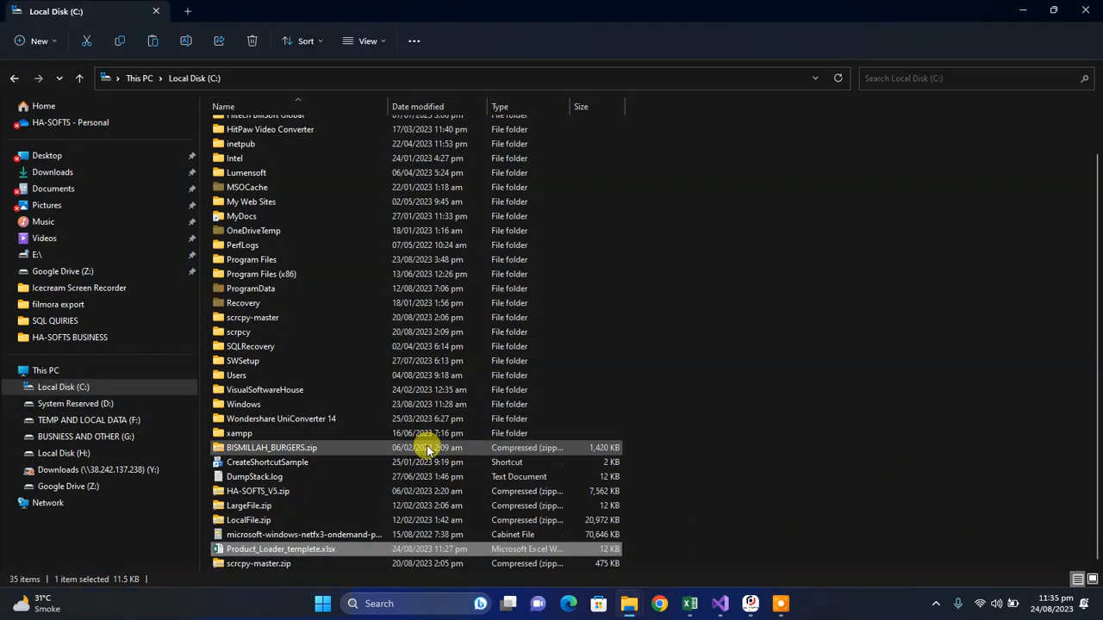
{"action": "left_click", "coordinate": [276, 535]}
{"action": "left_click", "coordinate": [281, 551]}
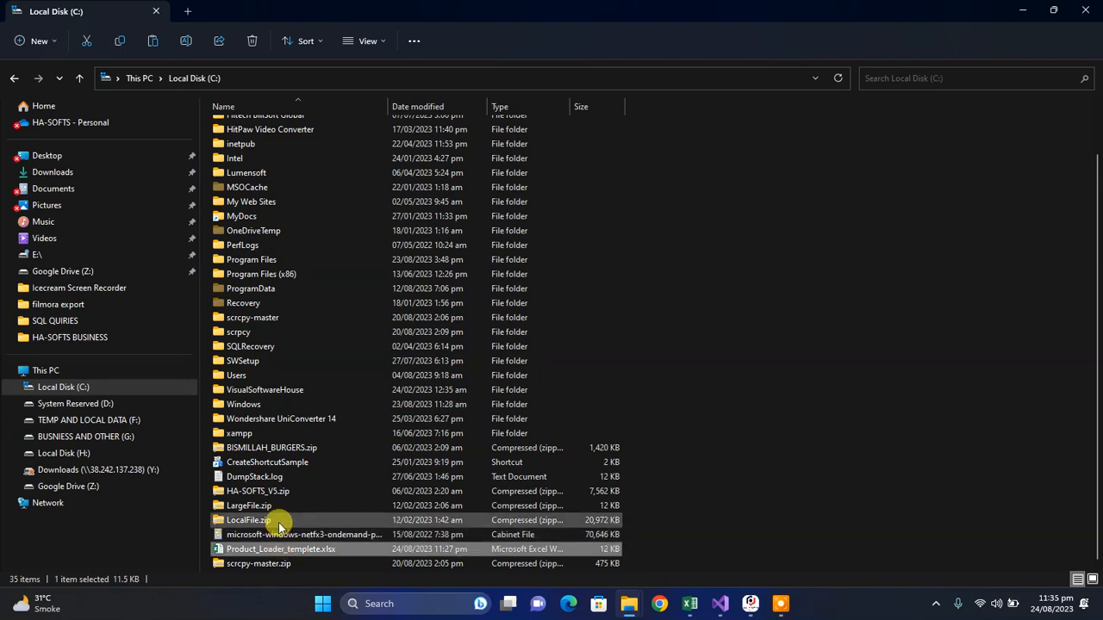
{"action": "left_click", "coordinate": [278, 536]}
{"action": "left_click", "coordinate": [283, 549]}
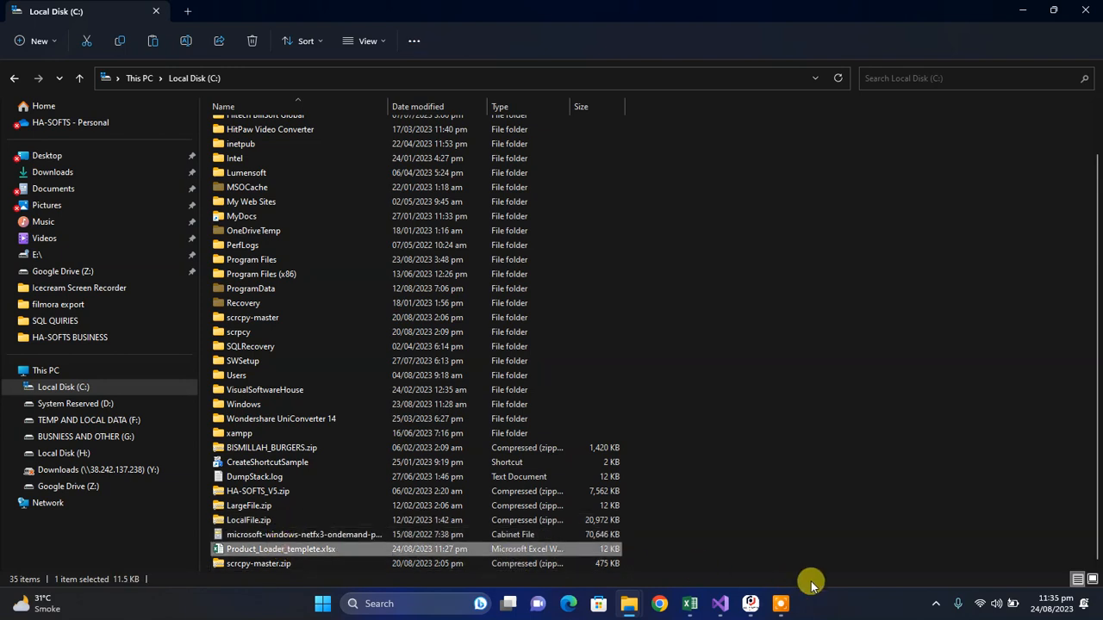
Switch to the Product_Loader_templete.xlsx workbook in Excel and look over the sample product rows across all columns
{"action": "left_click", "coordinate": [689, 604]}
{"action": "left_click", "coordinate": [411, 356]}
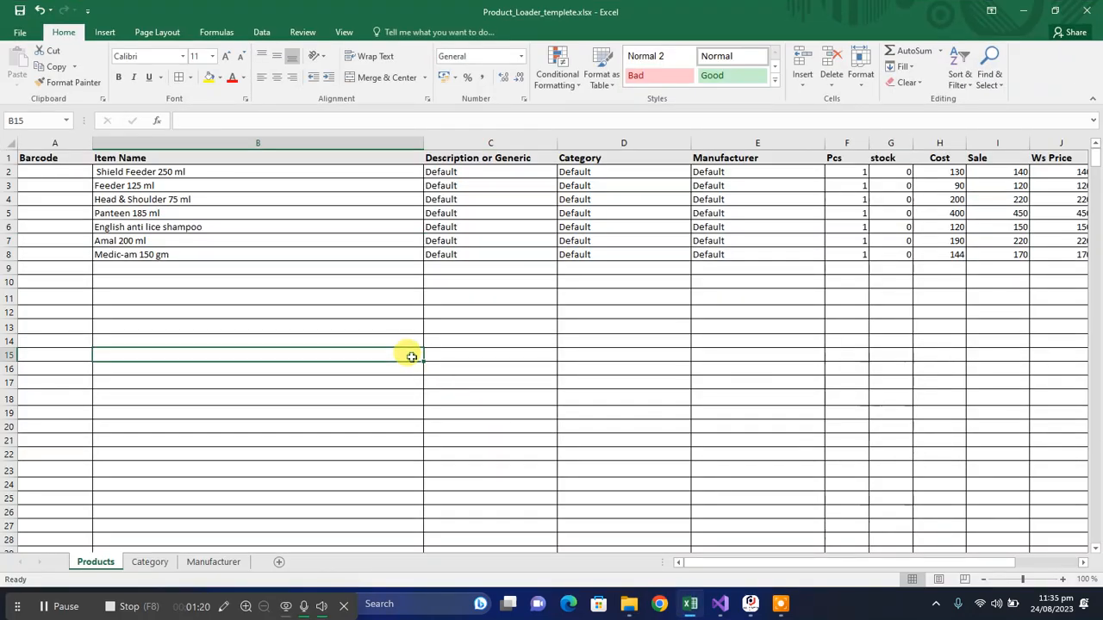
{"action": "left_click_drag", "start_coordinate": [57, 171], "coordinate": [918, 268]}
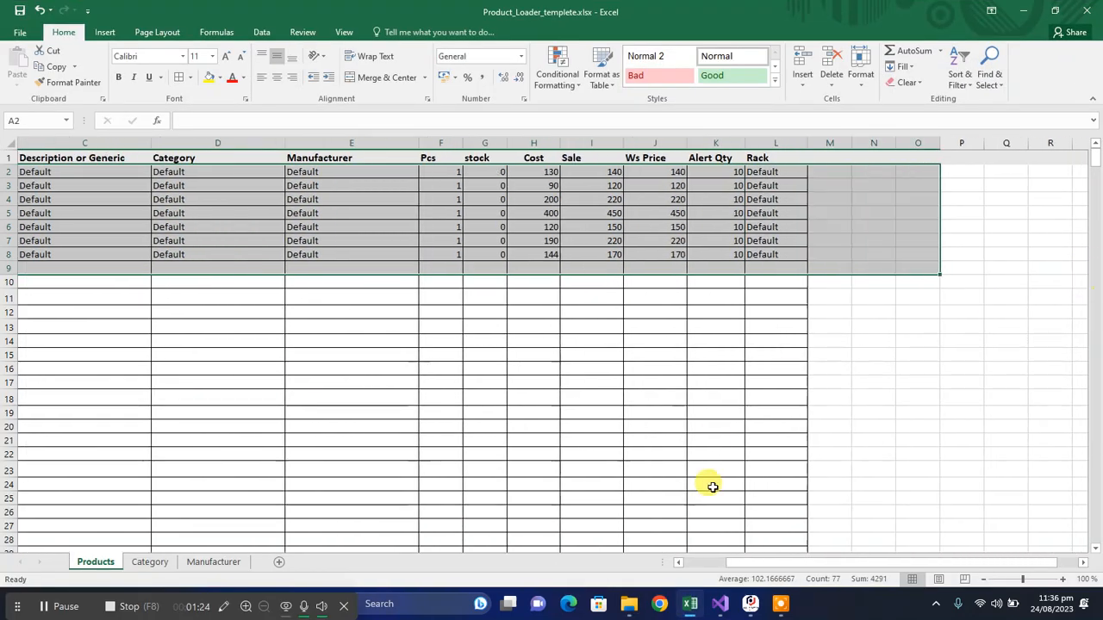
{"action": "left_click_drag", "start_coordinate": [884, 561], "coordinate": [789, 561]}
{"action": "left_click", "coordinate": [74, 320]}
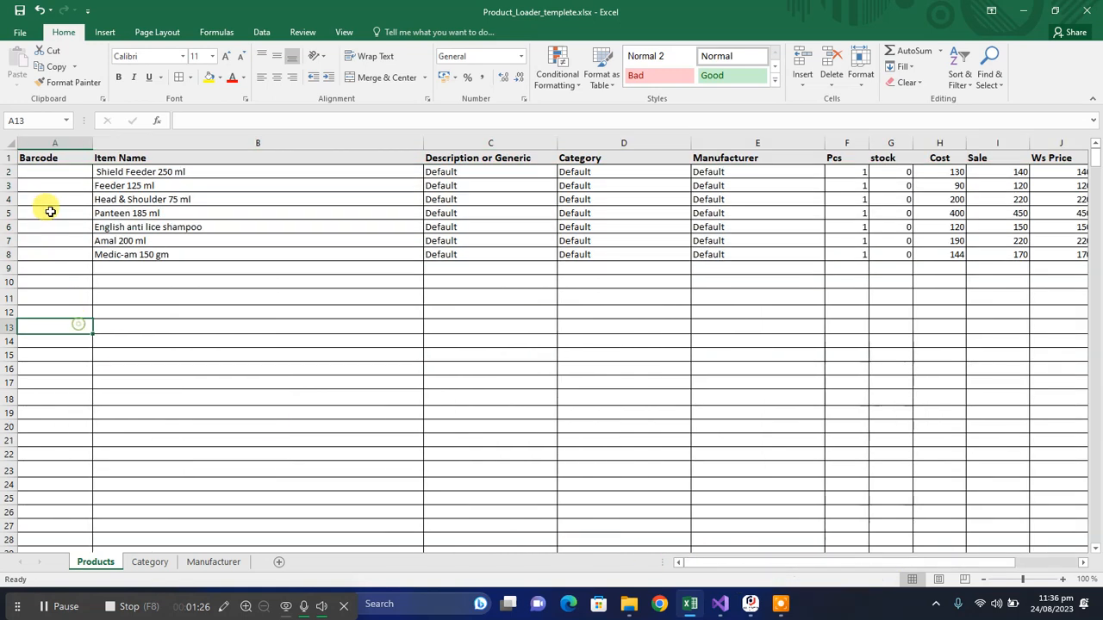
Examine each column of the Products sheet in turn, from Barcode and Item Name through prices to Alert Qty and Rack
{"action": "left_click", "coordinate": [49, 170]}
{"action": "left_click", "coordinate": [170, 175]}
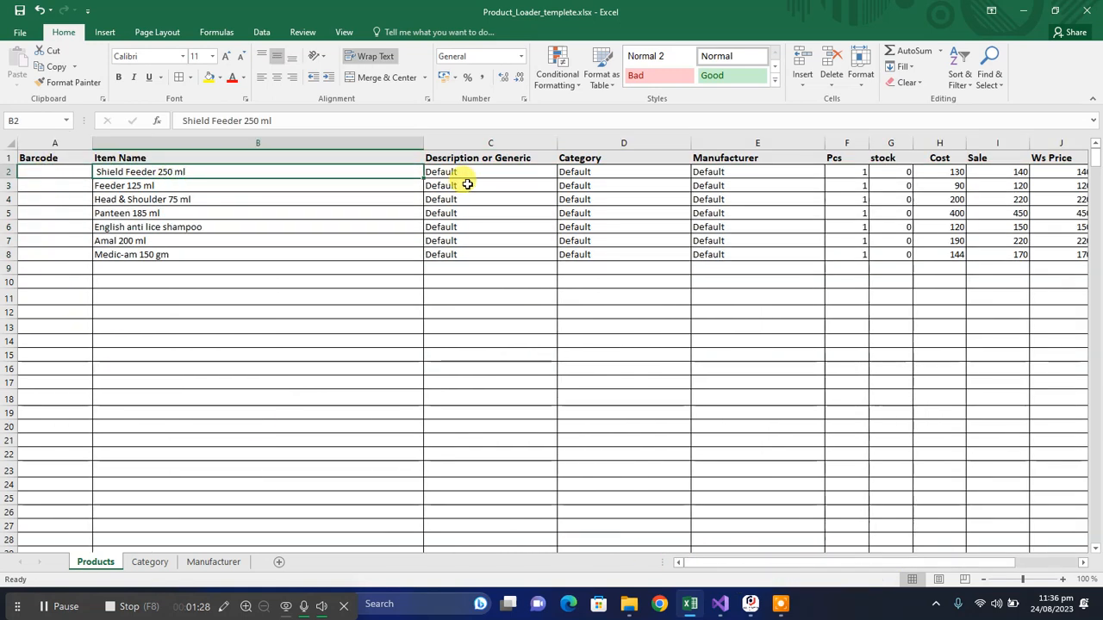
{"action": "left_click", "coordinate": [504, 172]}
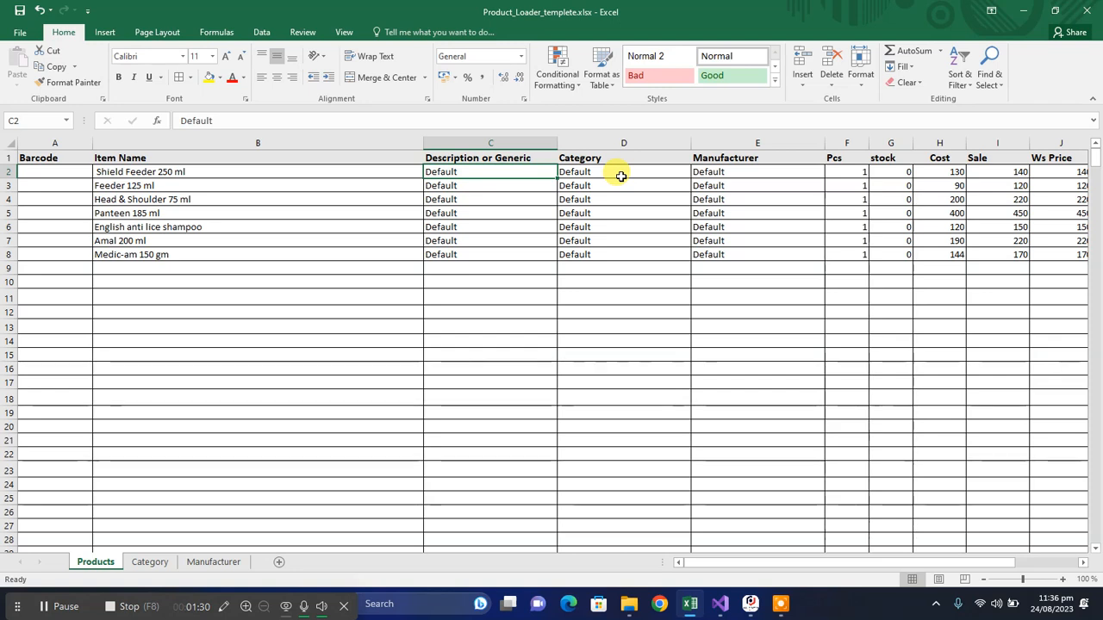
{"action": "left_click", "coordinate": [621, 175]}
{"action": "left_click", "coordinate": [742, 173]}
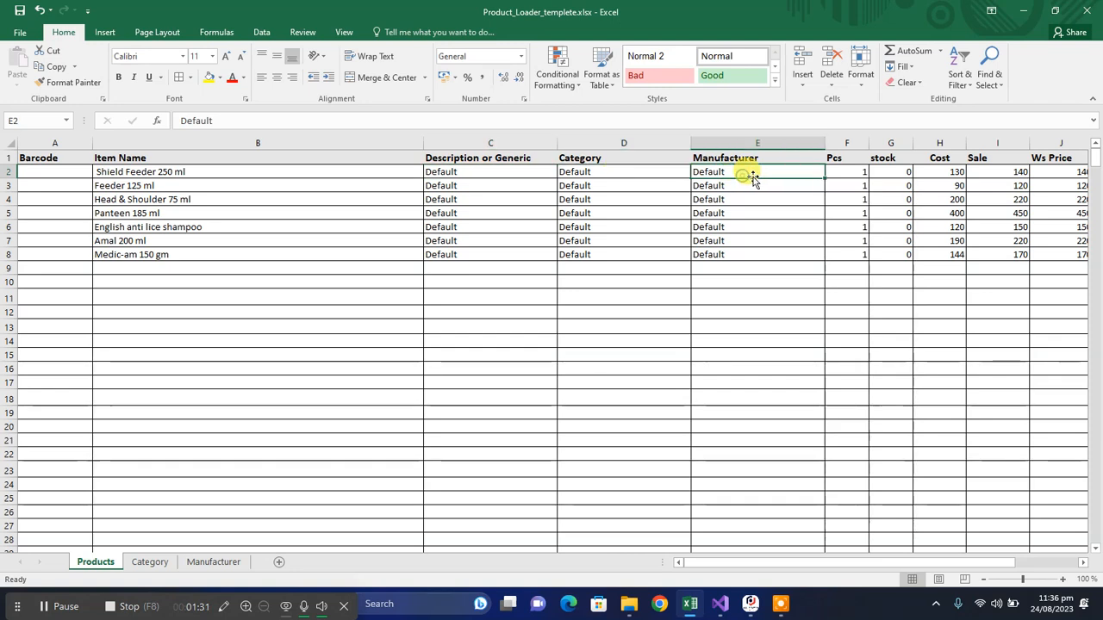
{"action": "left_click", "coordinate": [859, 183]}
{"action": "left_click", "coordinate": [903, 184]}
{"action": "left_click", "coordinate": [933, 183]}
{"action": "left_click", "coordinate": [998, 184]}
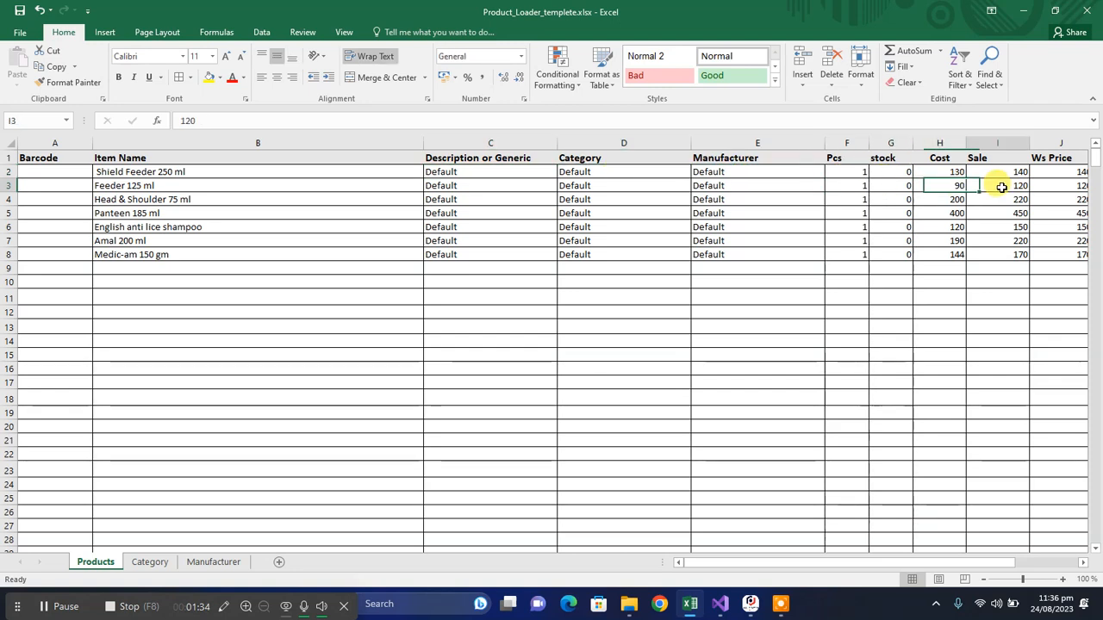
{"action": "left_click", "coordinate": [1059, 185]}
{"action": "left_click_drag", "start_coordinate": [775, 561], "coordinate": [879, 561]}
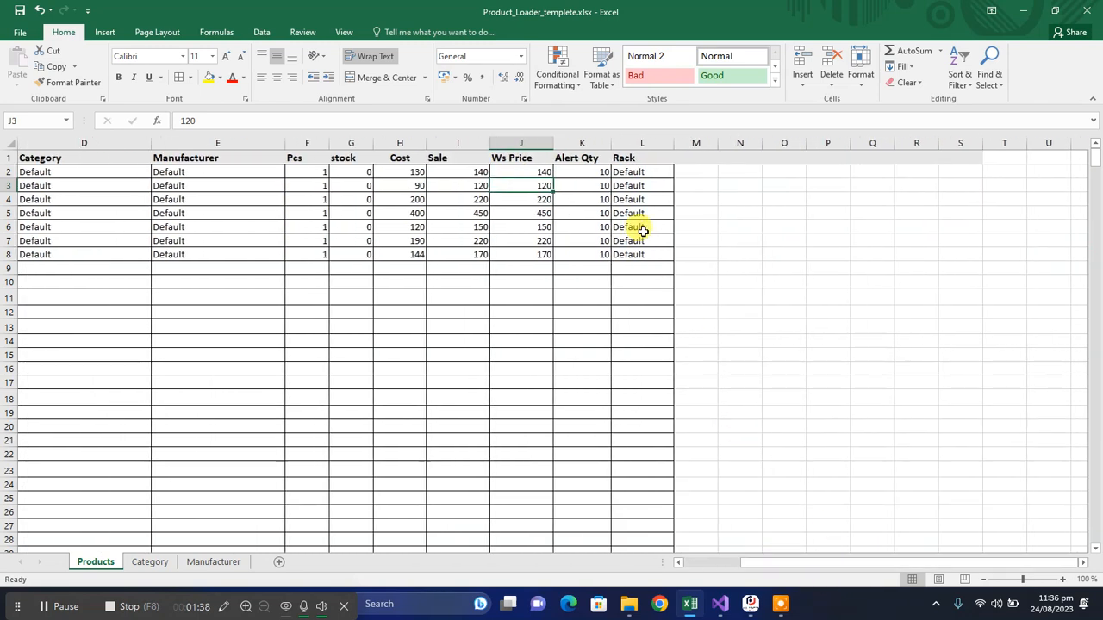
{"action": "left_click", "coordinate": [594, 186]}
{"action": "left_click", "coordinate": [633, 186]}
Review the Products sheet's data entry area, its column headers and the sample item names below them
{"action": "left_click_drag", "start_coordinate": [810, 569], "coordinate": [696, 561]}
{"action": "left_click_drag", "start_coordinate": [37, 169], "coordinate": [1088, 500]}
{"action": "left_click_drag", "start_coordinate": [870, 564], "coordinate": [746, 559]}
{"action": "left_click", "coordinate": [210, 280]}
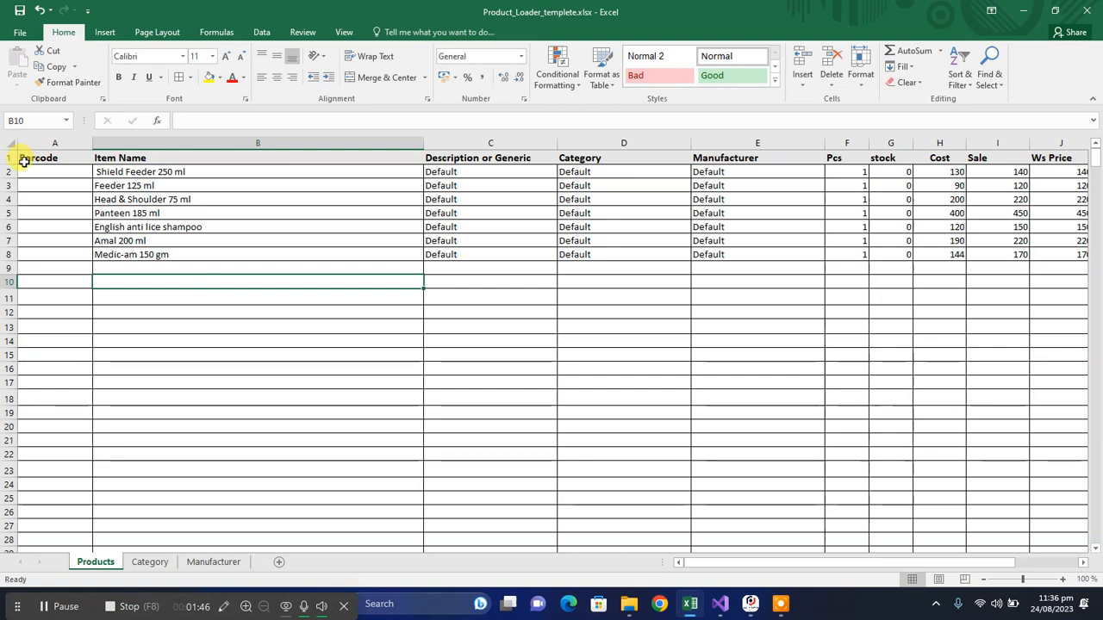
{"action": "left_click", "coordinate": [39, 160]}
{"action": "left_click", "coordinate": [144, 156]}
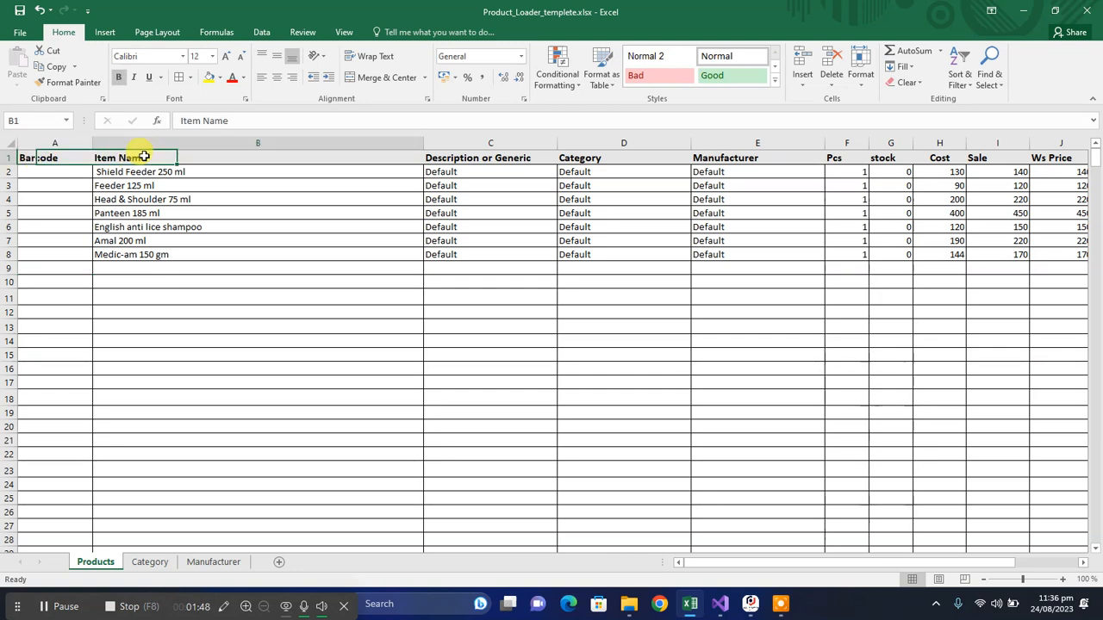
{"action": "left_click", "coordinate": [492, 255]}
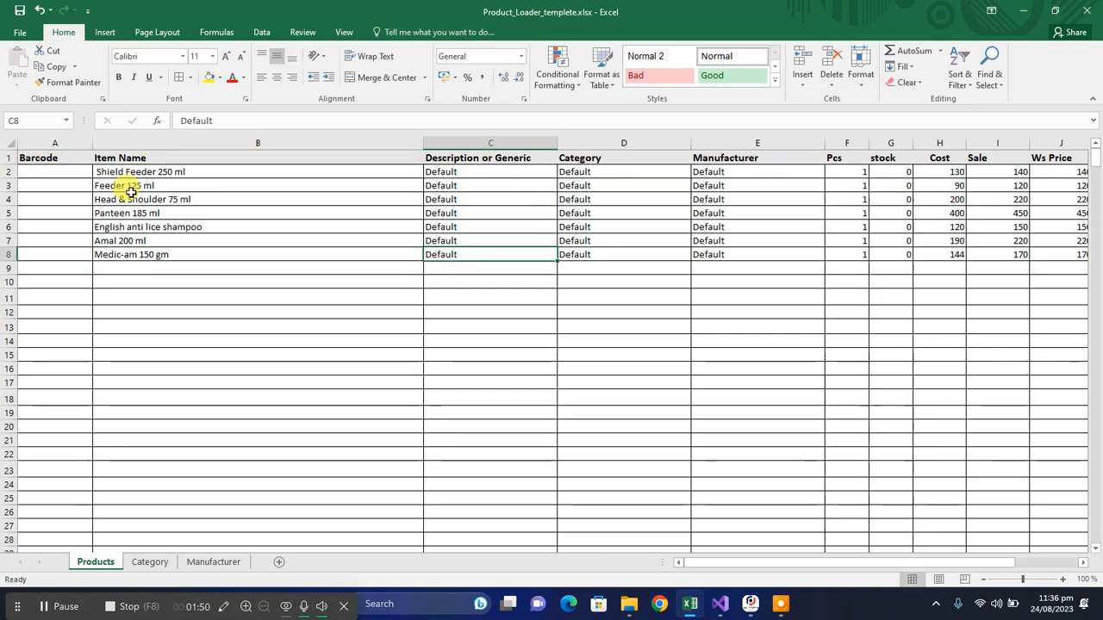
{"action": "left_click_drag", "start_coordinate": [48, 172], "coordinate": [633, 315]}
{"action": "left_click", "coordinate": [214, 251]}
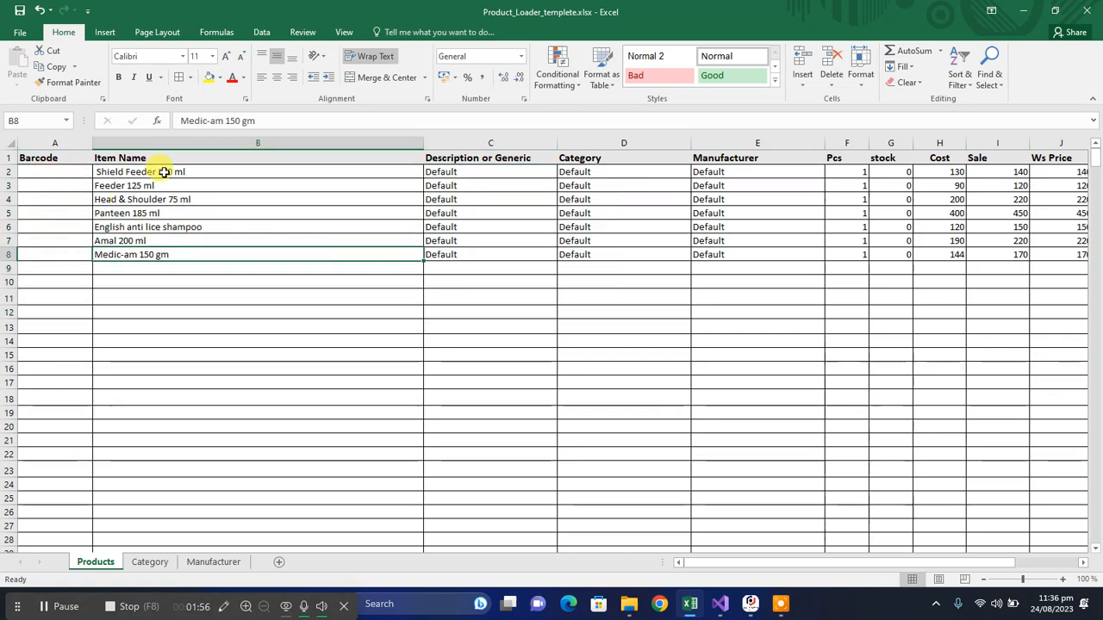
{"action": "left_click_drag", "start_coordinate": [164, 172], "coordinate": [190, 340]}
{"action": "left_click", "coordinate": [181, 240]}
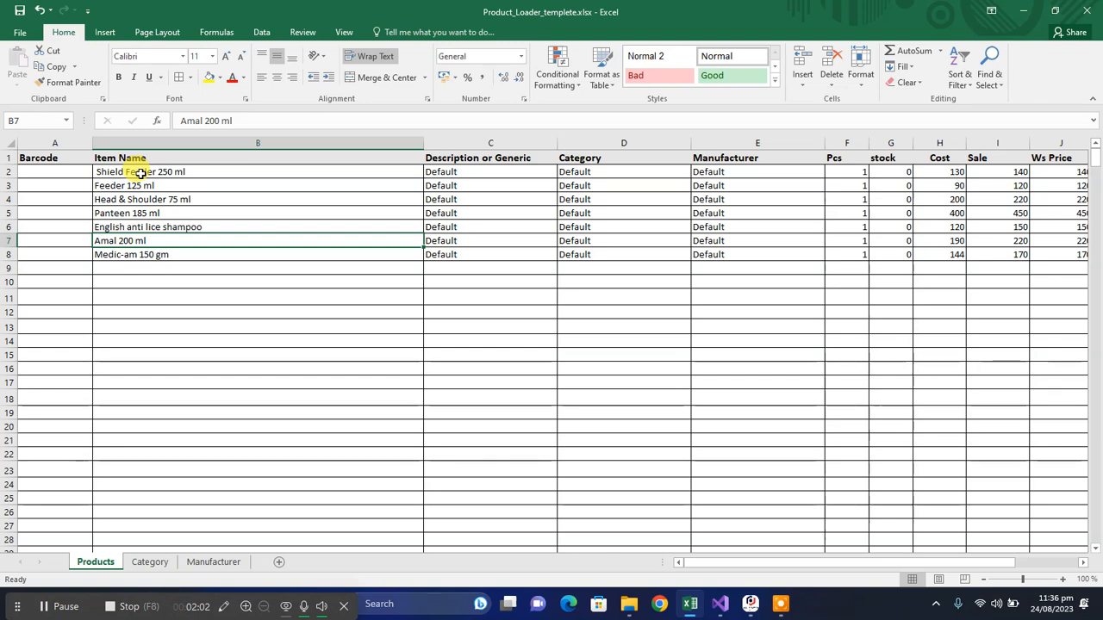
Try duplicating the item names from B2:B8 into the cells starting at B9, and undo the paste
{"action": "left_click_drag", "start_coordinate": [141, 173], "coordinate": [164, 259]}
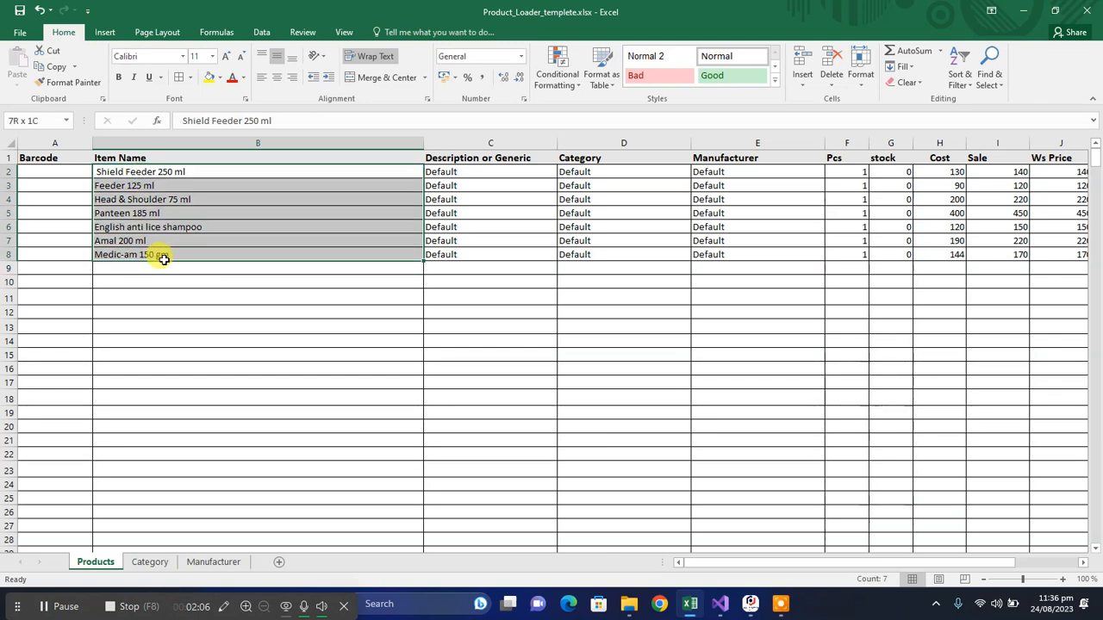
{"action": "left_click_drag", "start_coordinate": [138, 171], "coordinate": [147, 255]}
{"action": "key", "text": "ctrl+c"}
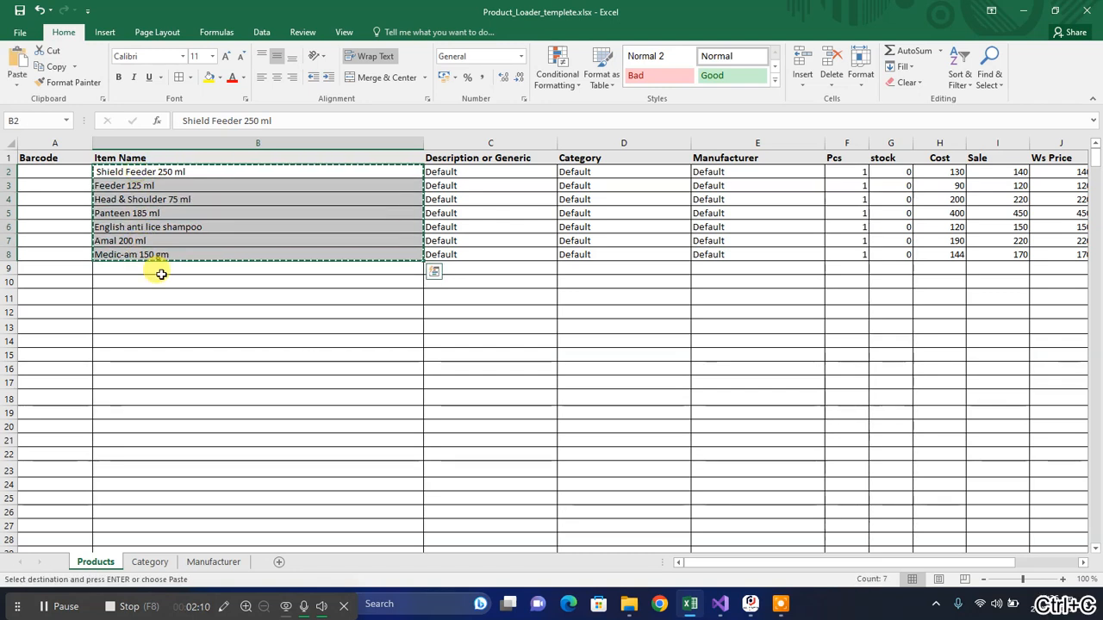
{"action": "left_click", "coordinate": [155, 270]}
{"action": "key", "text": "ctrl+v"}
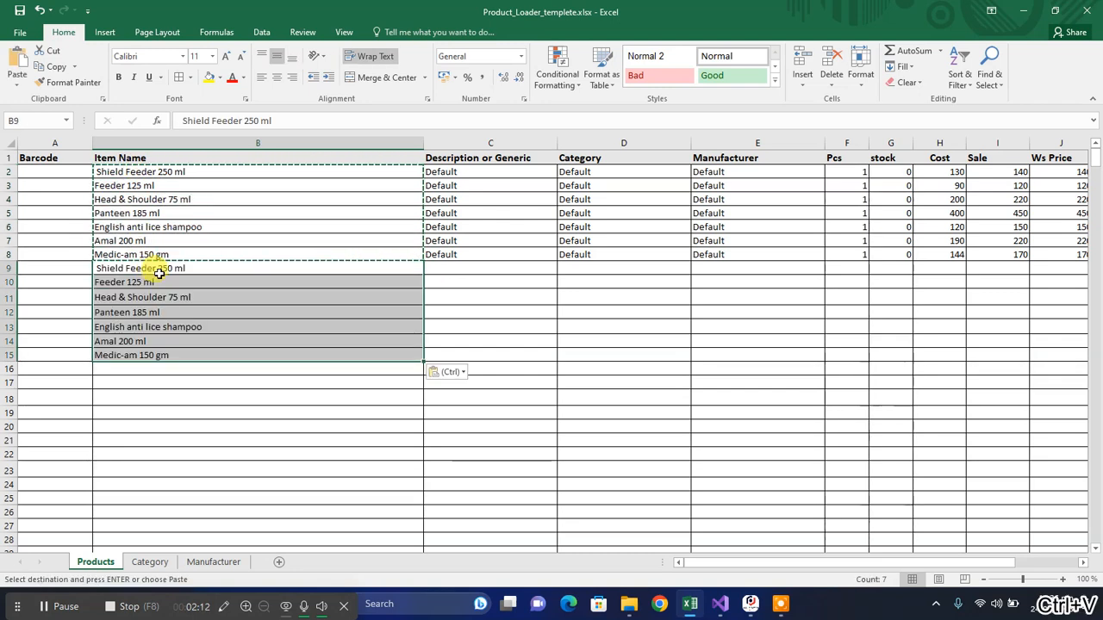
{"action": "key", "text": "ctrl+z"}
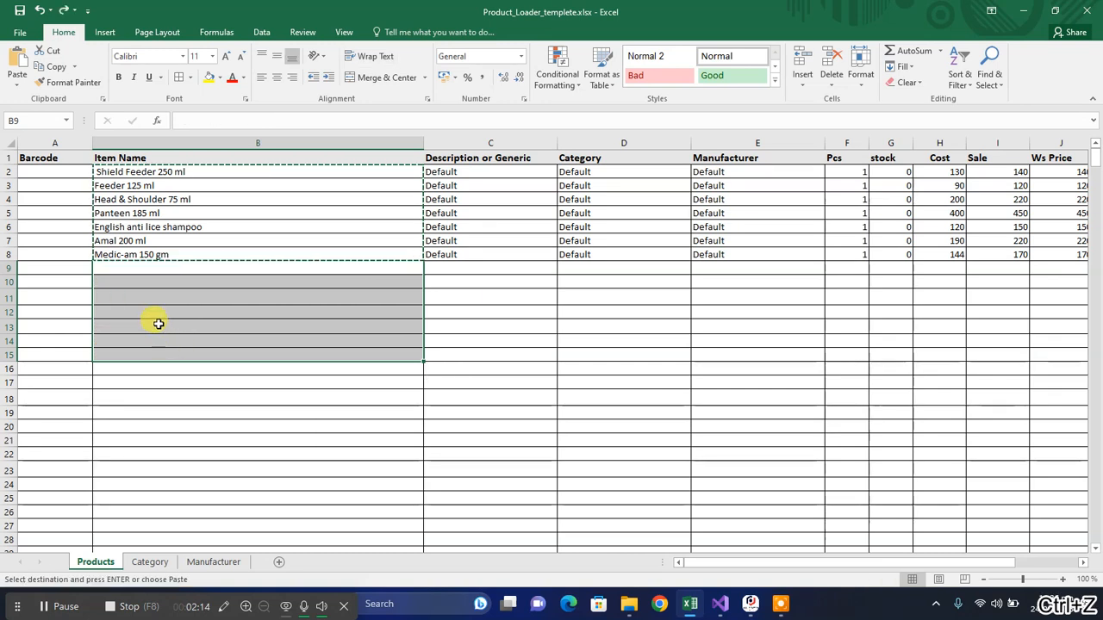
{"action": "left_click", "coordinate": [153, 323]}
{"action": "key", "text": "Escape"}
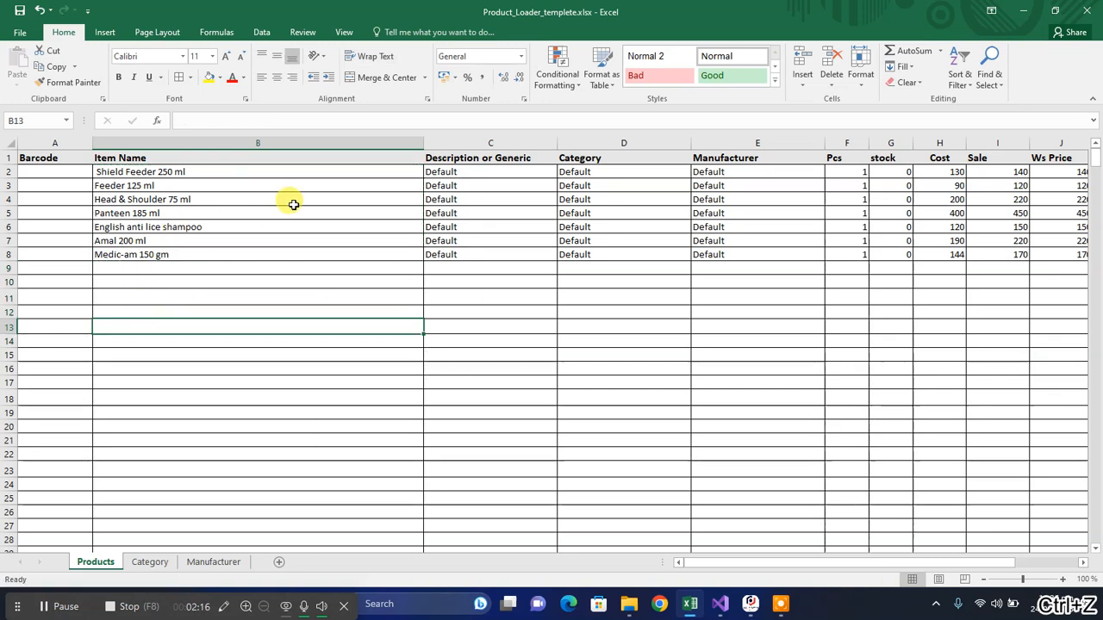
{"action": "left_click", "coordinate": [129, 185]}
{"action": "left_click", "coordinate": [199, 173]}
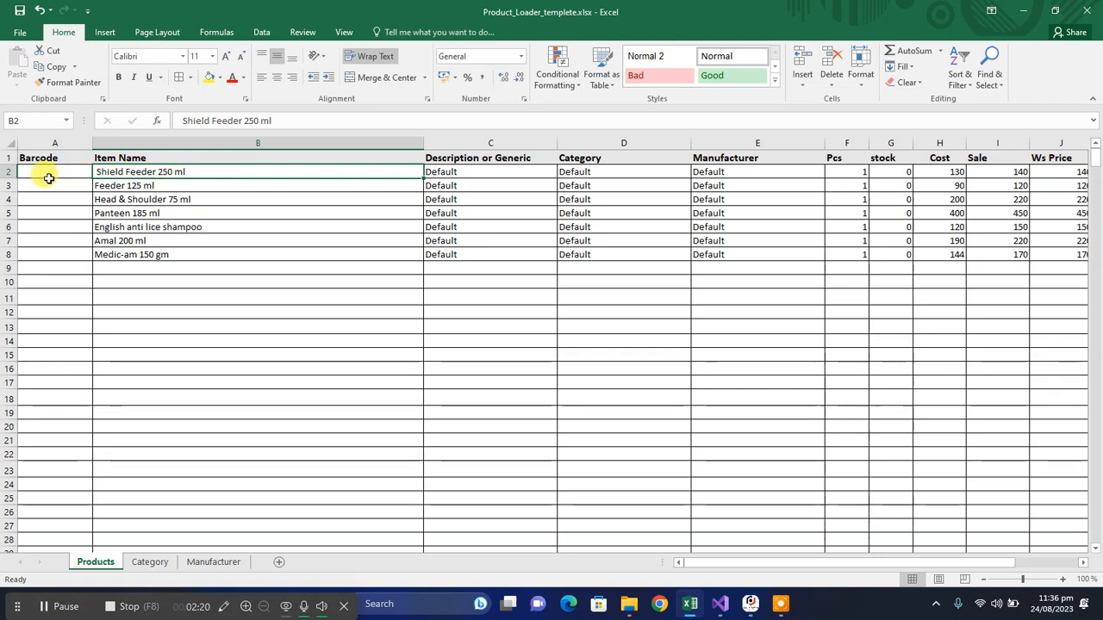
{"action": "left_click", "coordinate": [431, 212]}
{"action": "left_click", "coordinate": [394, 267]}
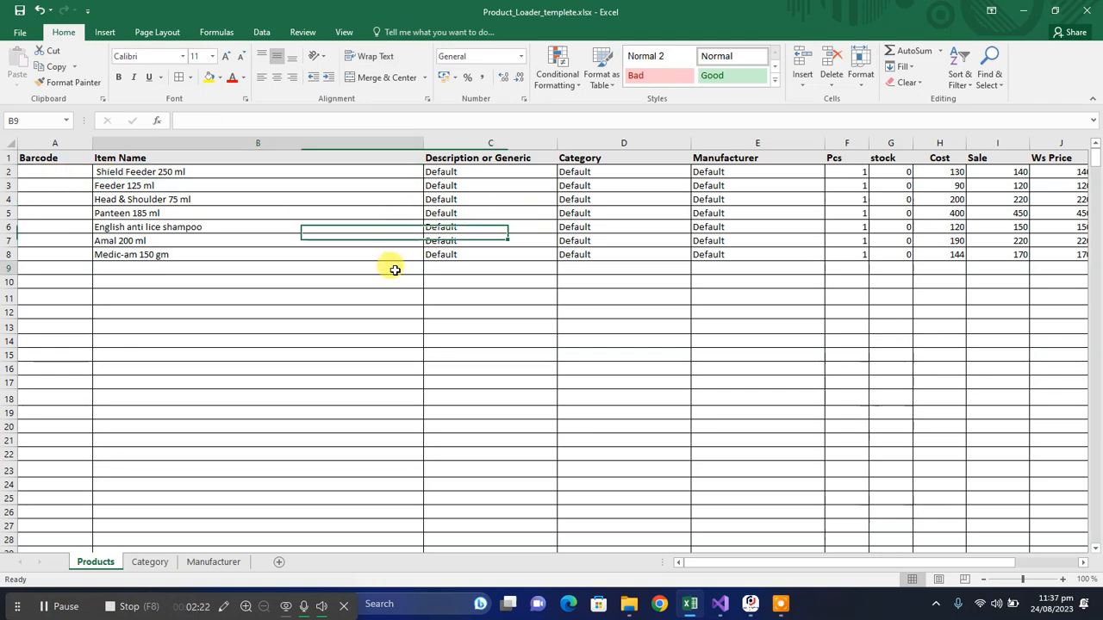
Review the sample entries under Item Name, Description or Generic and Category, and the blank rows below them
{"action": "left_click_drag", "start_coordinate": [135, 174], "coordinate": [146, 543]}
{"action": "left_click", "coordinate": [318, 268]}
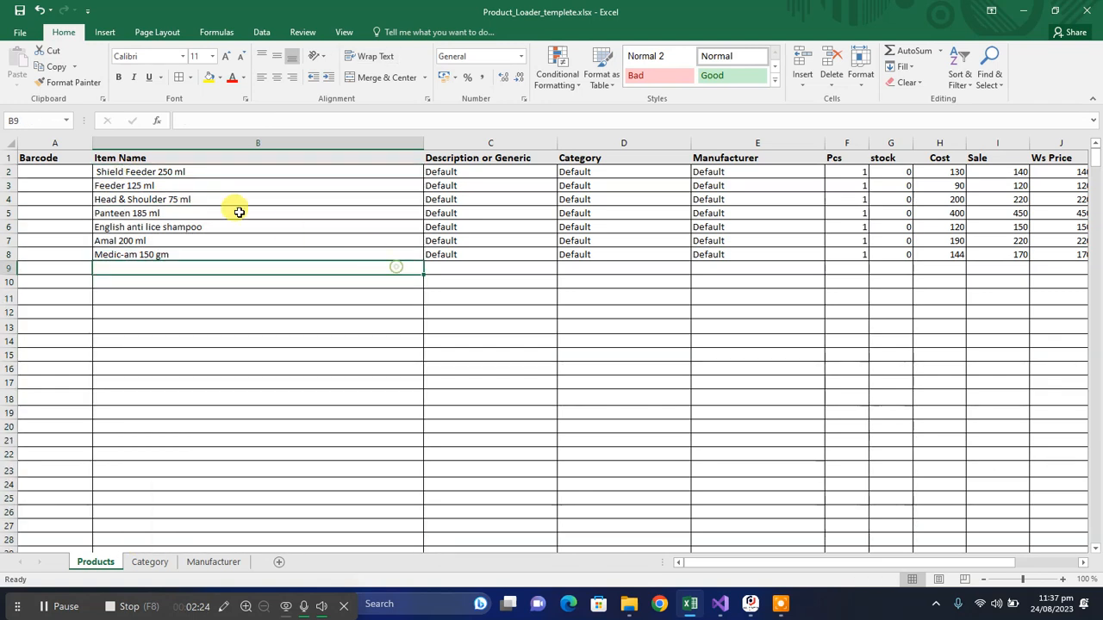
{"action": "left_click_drag", "start_coordinate": [144, 171], "coordinate": [153, 394]}
{"action": "left_click", "coordinate": [307, 312]}
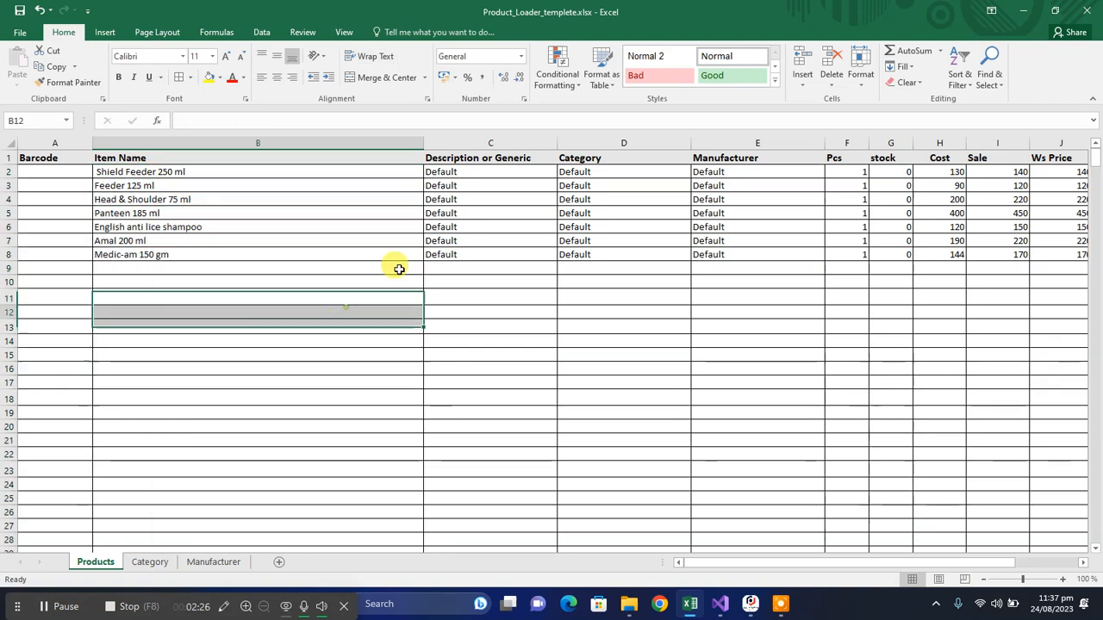
{"action": "left_click_drag", "start_coordinate": [498, 173], "coordinate": [492, 321]}
{"action": "left_click", "coordinate": [601, 227]}
{"action": "left_click", "coordinate": [574, 265]}
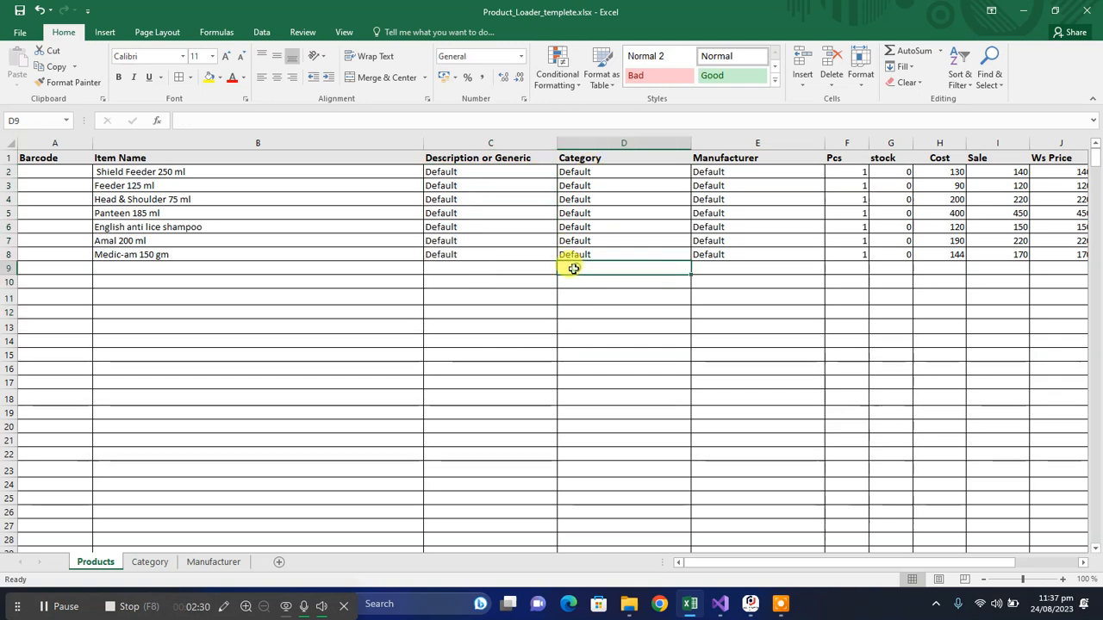
Examine the Barcode, Item Name and Description or Generic cells of the first sample products
{"action": "left_click", "coordinate": [56, 171]}
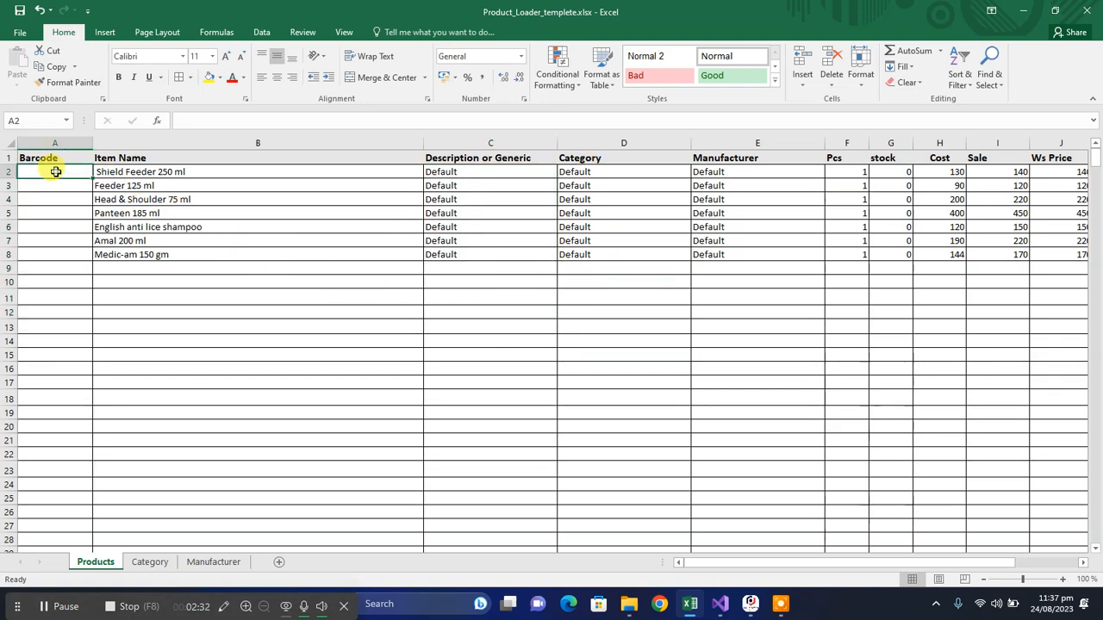
{"action": "left_click", "coordinate": [114, 172]}
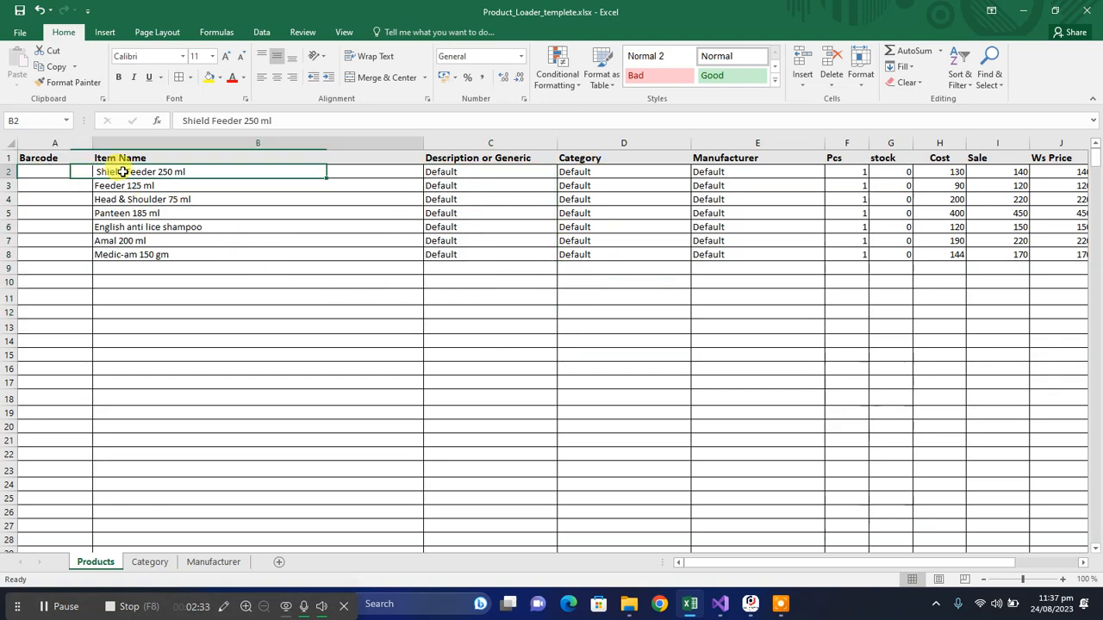
{"action": "left_click", "coordinate": [122, 268]}
{"action": "left_click", "coordinate": [148, 172]}
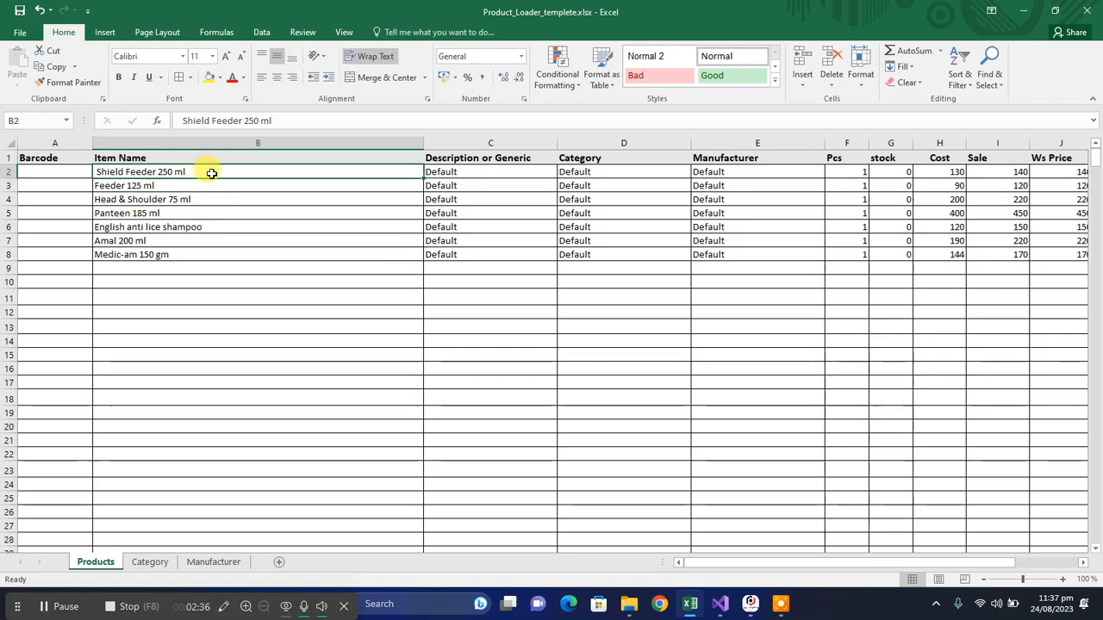
{"action": "left_click", "coordinate": [53, 172]}
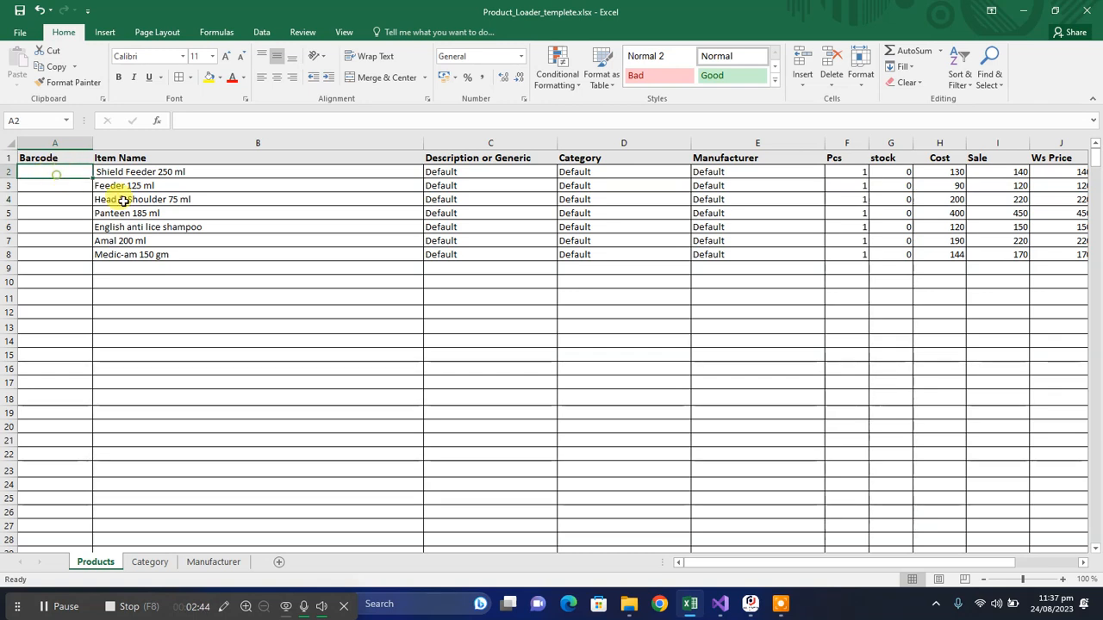
{"action": "left_click", "coordinate": [75, 606]}
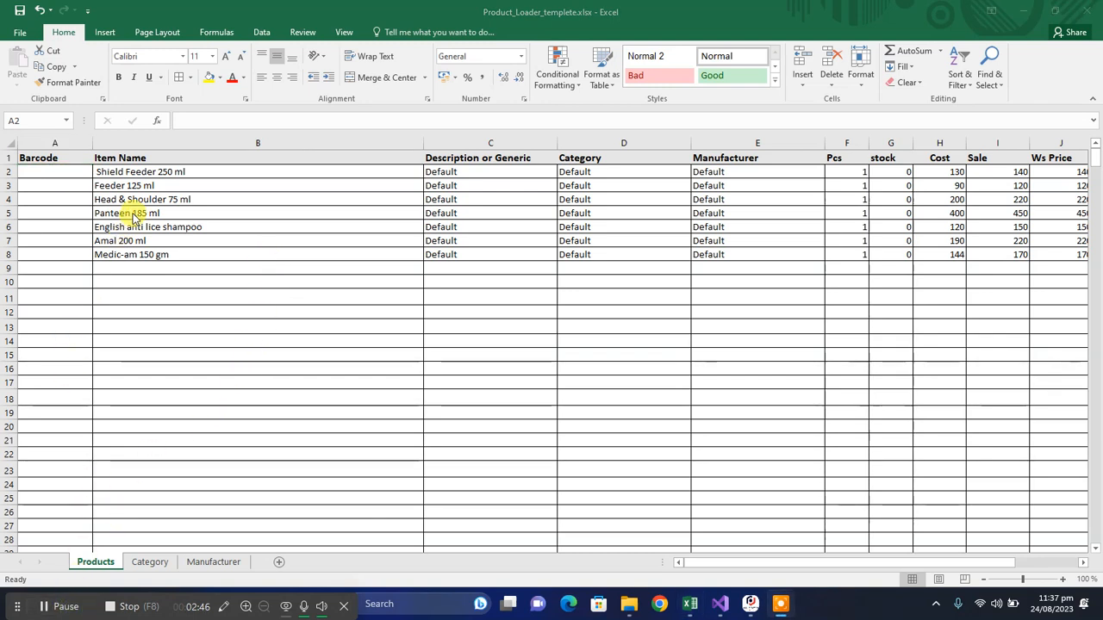
{"action": "left_click", "coordinate": [465, 172]}
{"action": "left_click", "coordinate": [229, 181]}
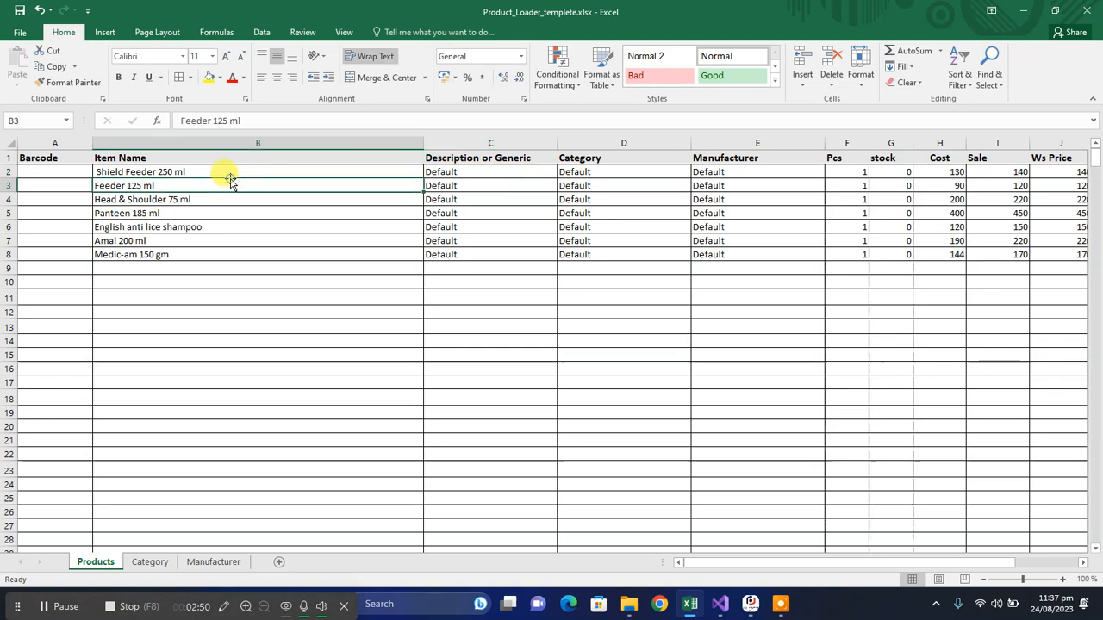
{"action": "left_click", "coordinate": [474, 183]}
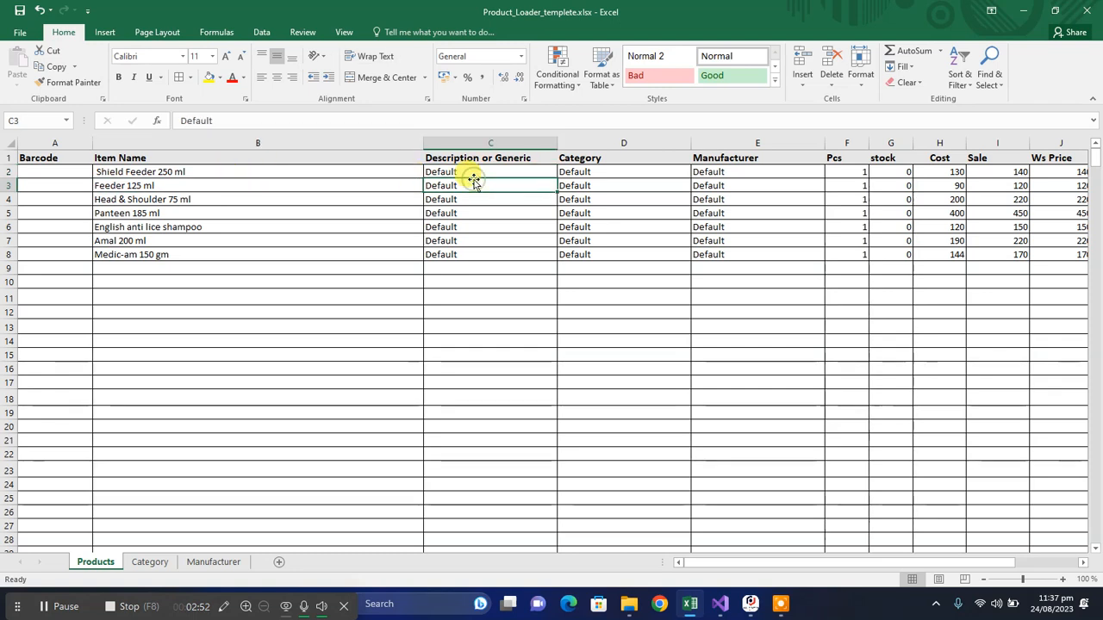
{"action": "left_click", "coordinate": [457, 172]}
{"action": "left_click", "coordinate": [456, 199]}
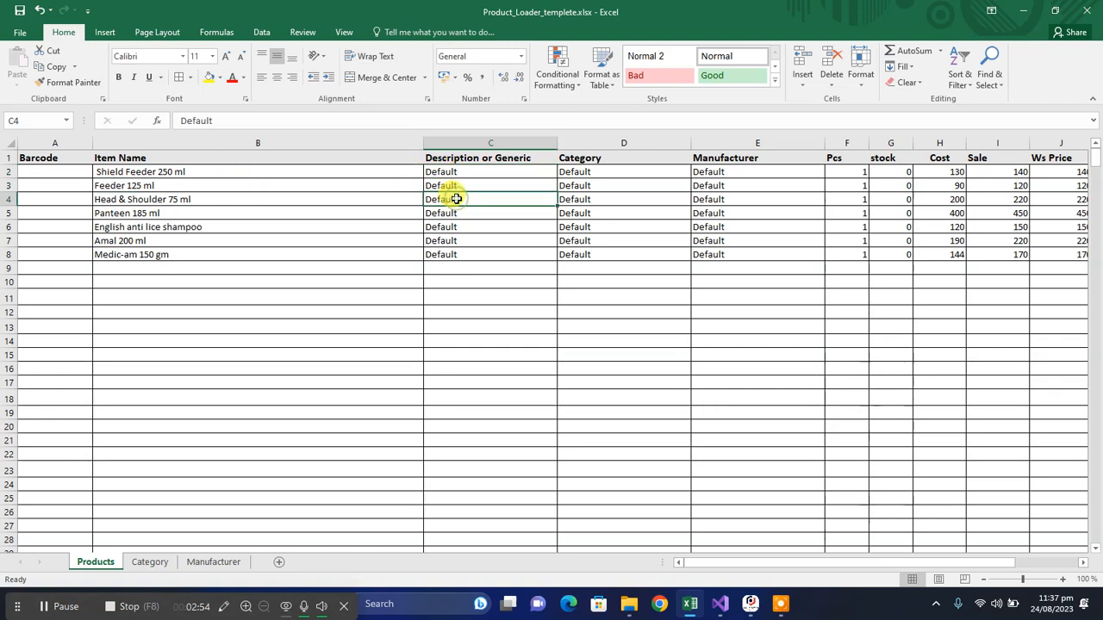
{"action": "left_click", "coordinate": [451, 172]}
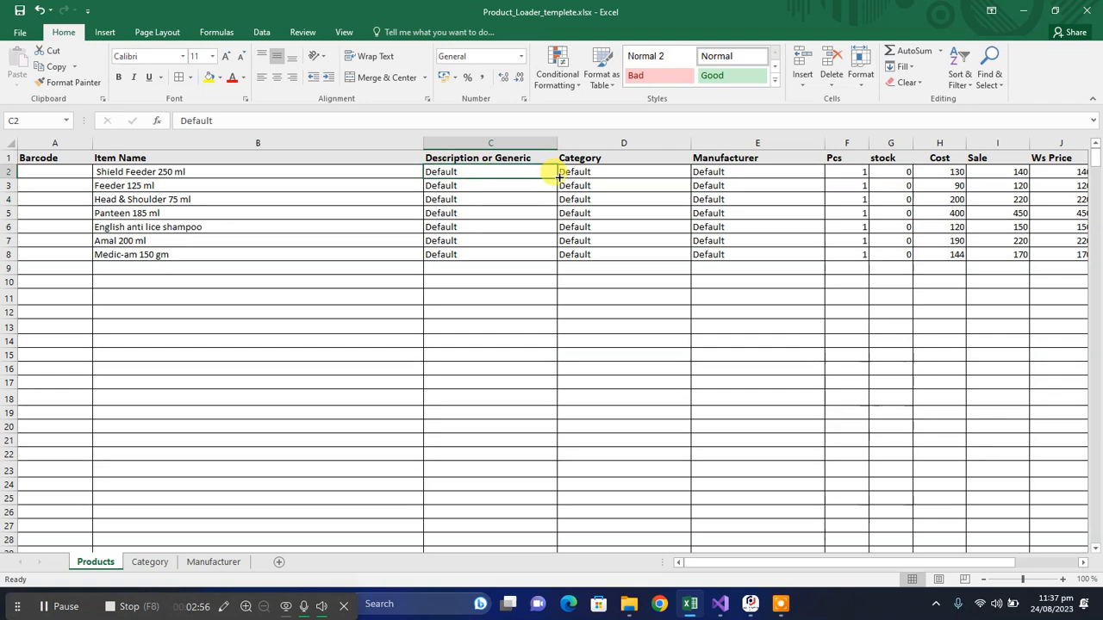
Examine the Category and Manufacturer entries of the sample products, starting from the first product row
{"action": "left_click", "coordinate": [624, 176]}
{"action": "left_click", "coordinate": [572, 212]}
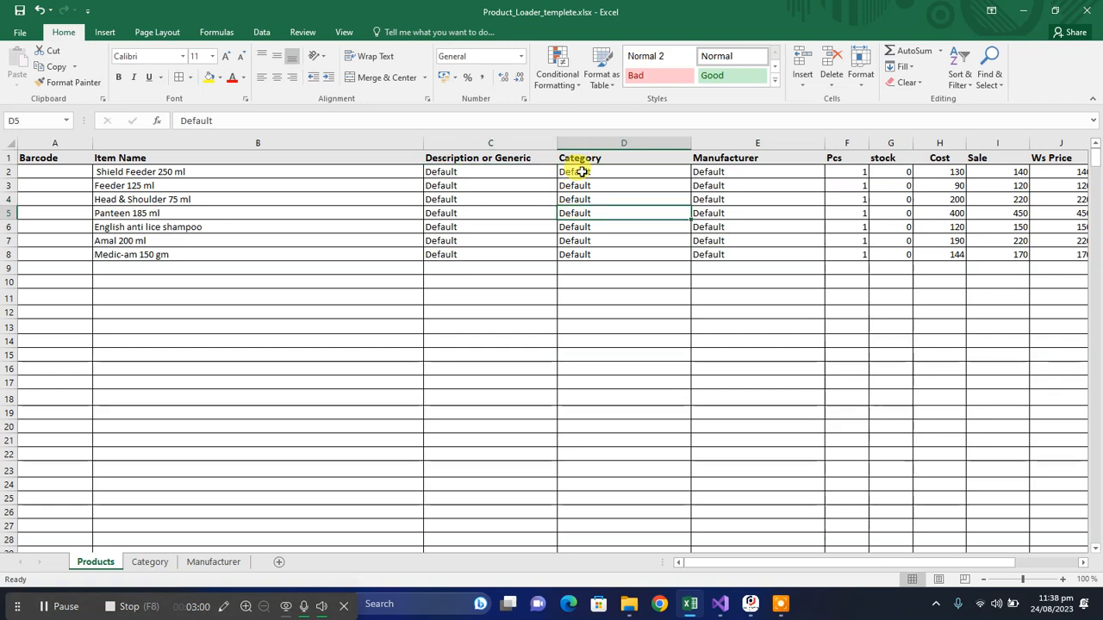
{"action": "left_click_drag", "start_coordinate": [583, 171], "coordinate": [583, 283]}
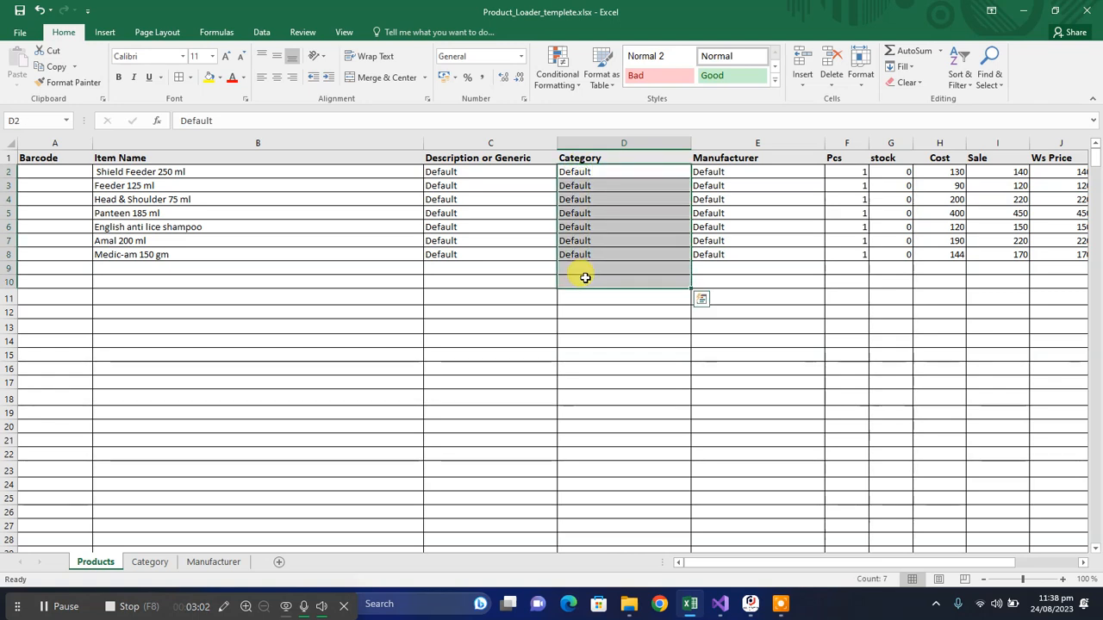
{"action": "left_click", "coordinate": [583, 282]}
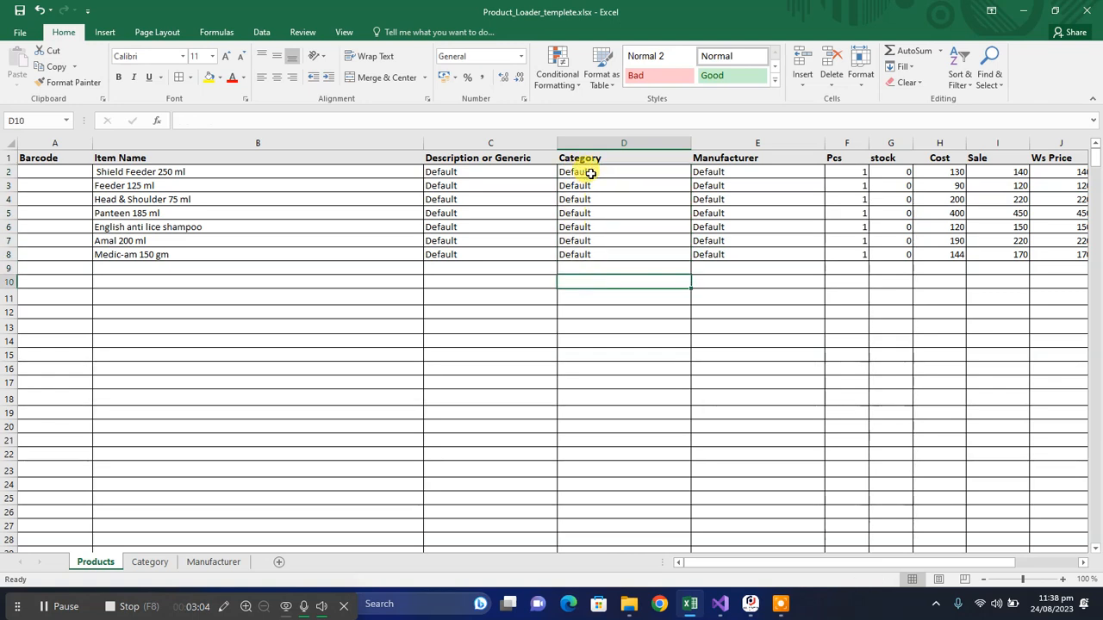
{"action": "left_click", "coordinate": [606, 171]}
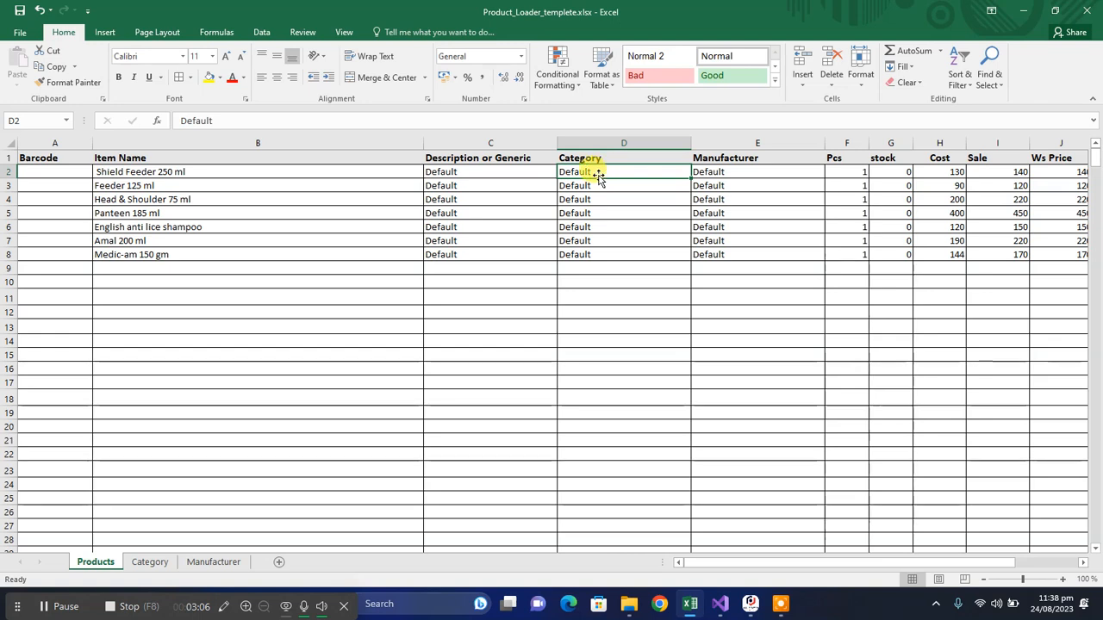
{"action": "double_click", "coordinate": [586, 170]}
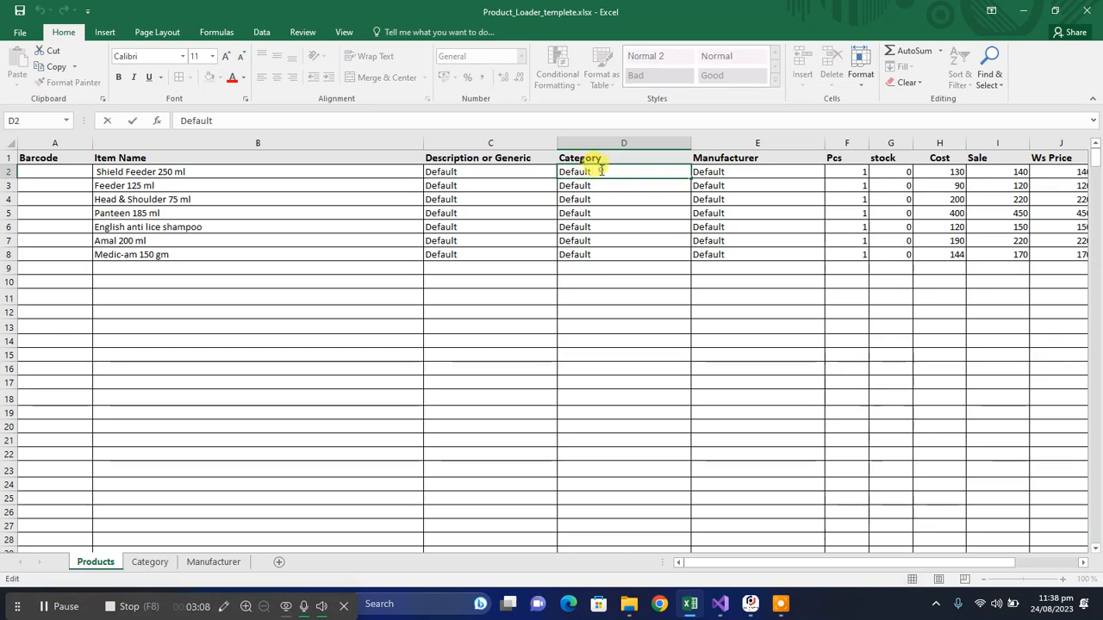
{"action": "key", "text": "Escape"}
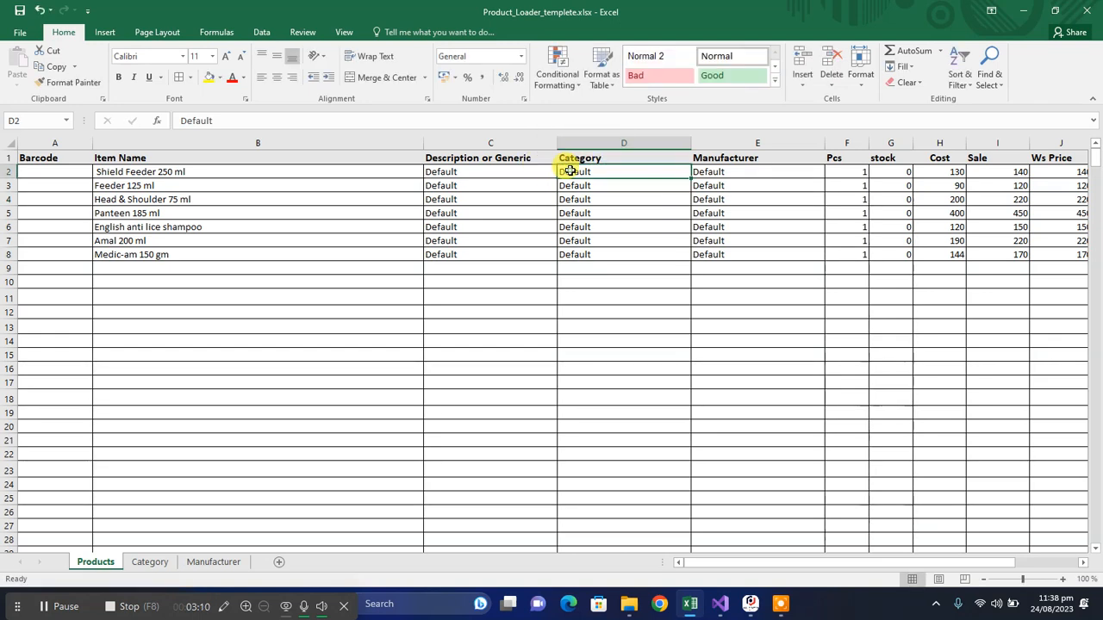
{"action": "double_click", "coordinate": [710, 173]}
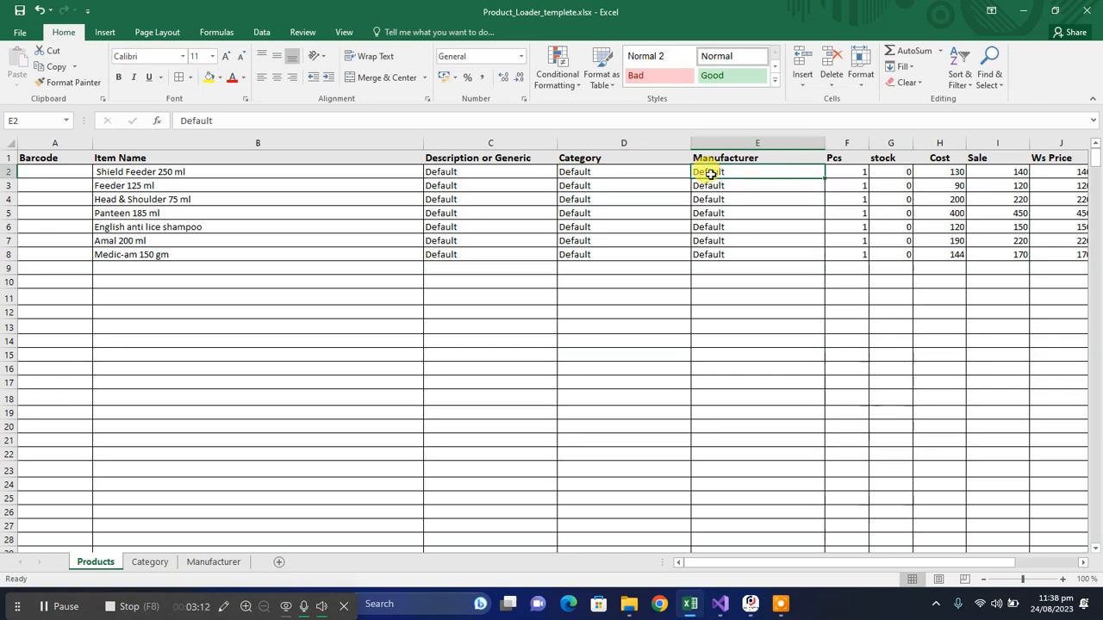
{"action": "left_click", "coordinate": [724, 213]}
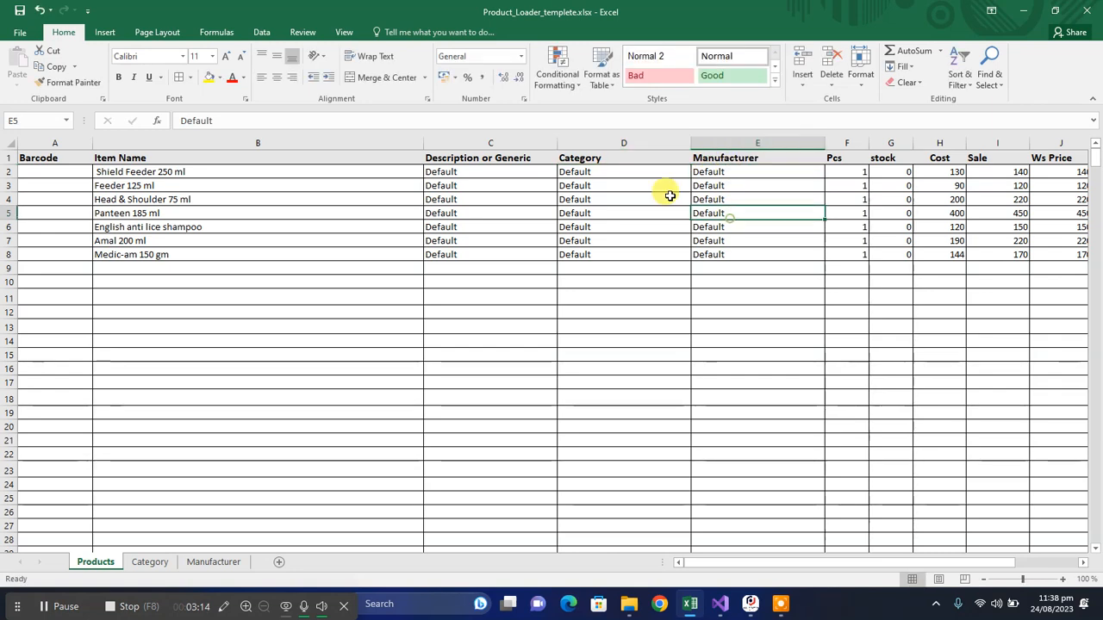
{"action": "double_click", "coordinate": [590, 173]}
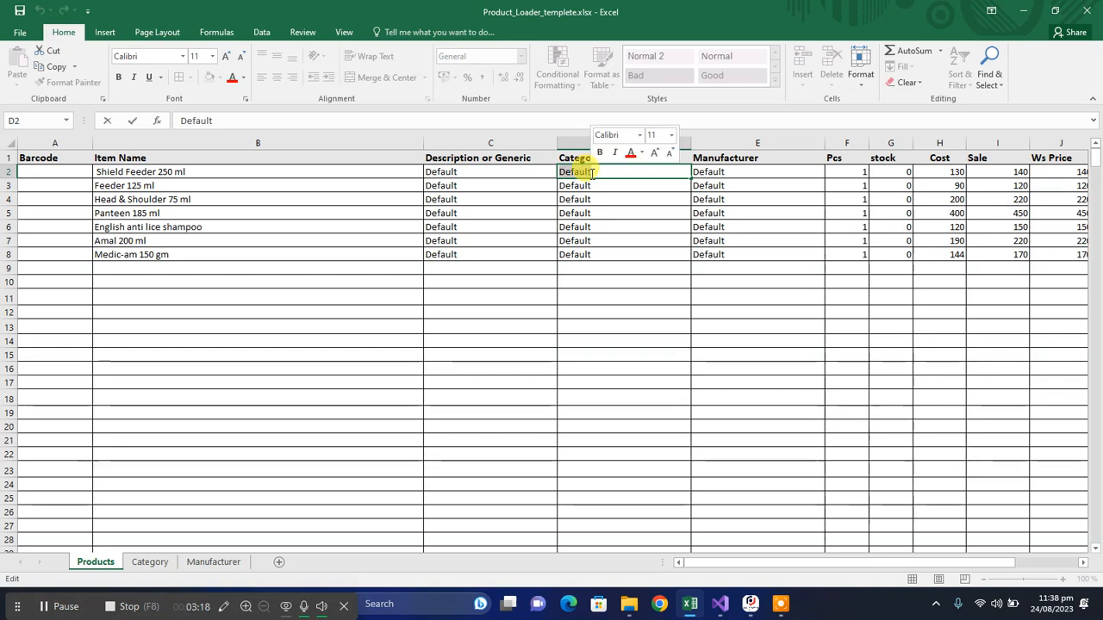
{"action": "left_click", "coordinate": [642, 225]}
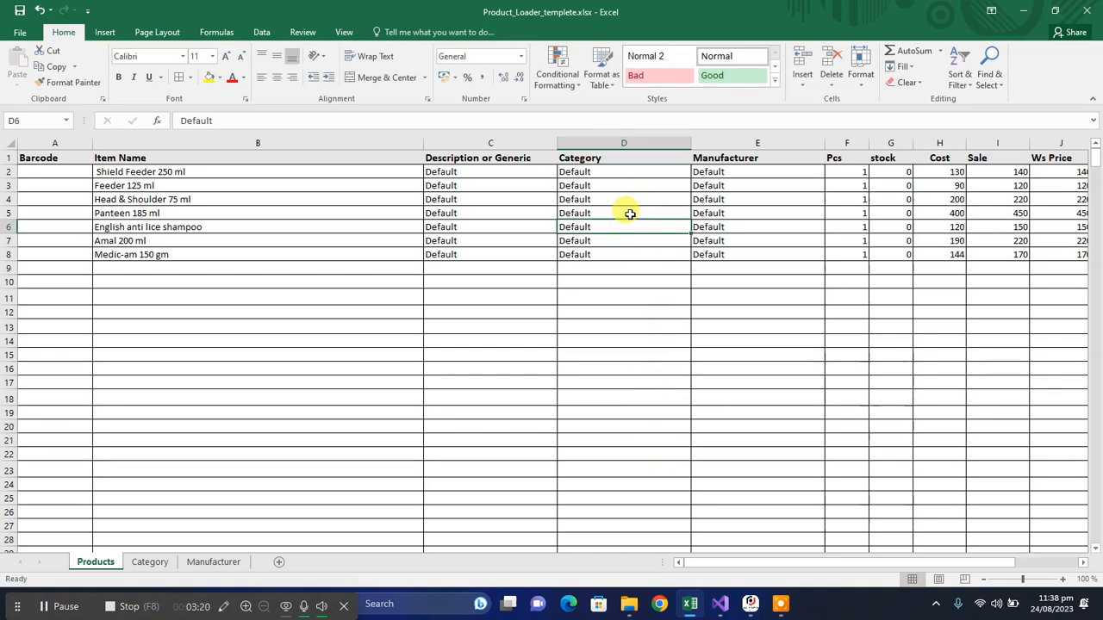
{"action": "left_click", "coordinate": [608, 175]}
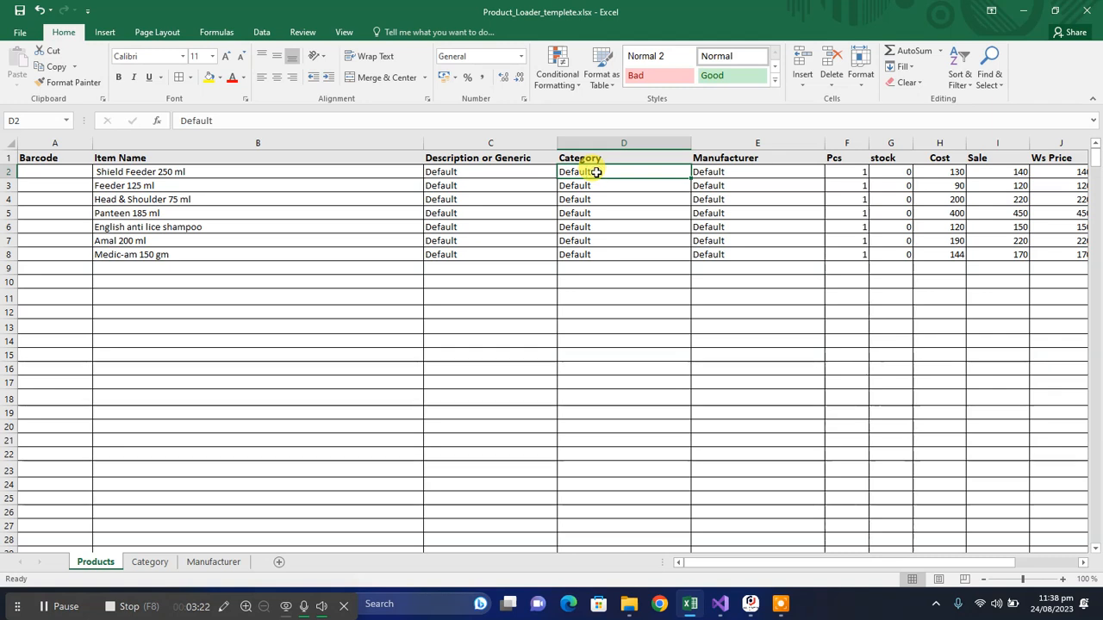
{"action": "left_click", "coordinate": [712, 182]}
{"action": "left_click", "coordinate": [641, 197]}
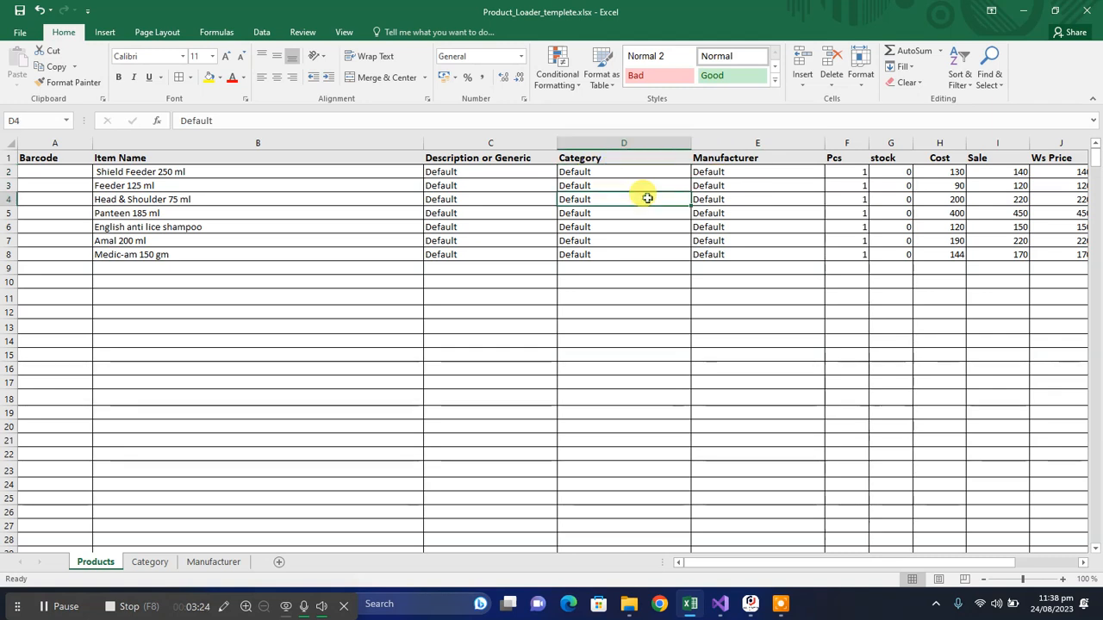
{"action": "left_click", "coordinate": [571, 181]}
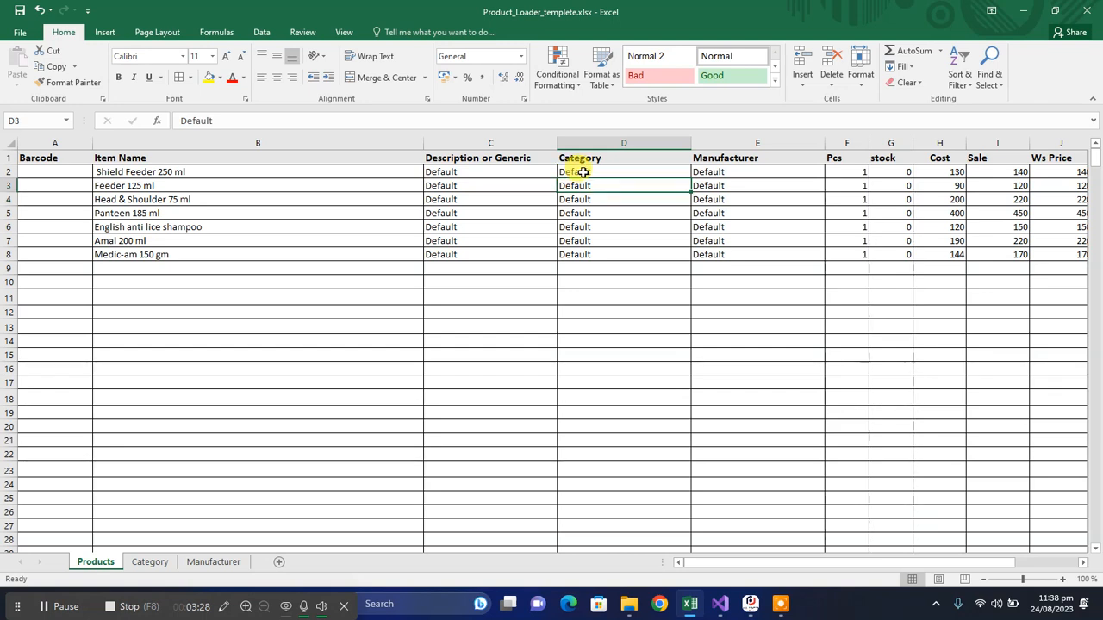
{"action": "left_click", "coordinate": [584, 173]}
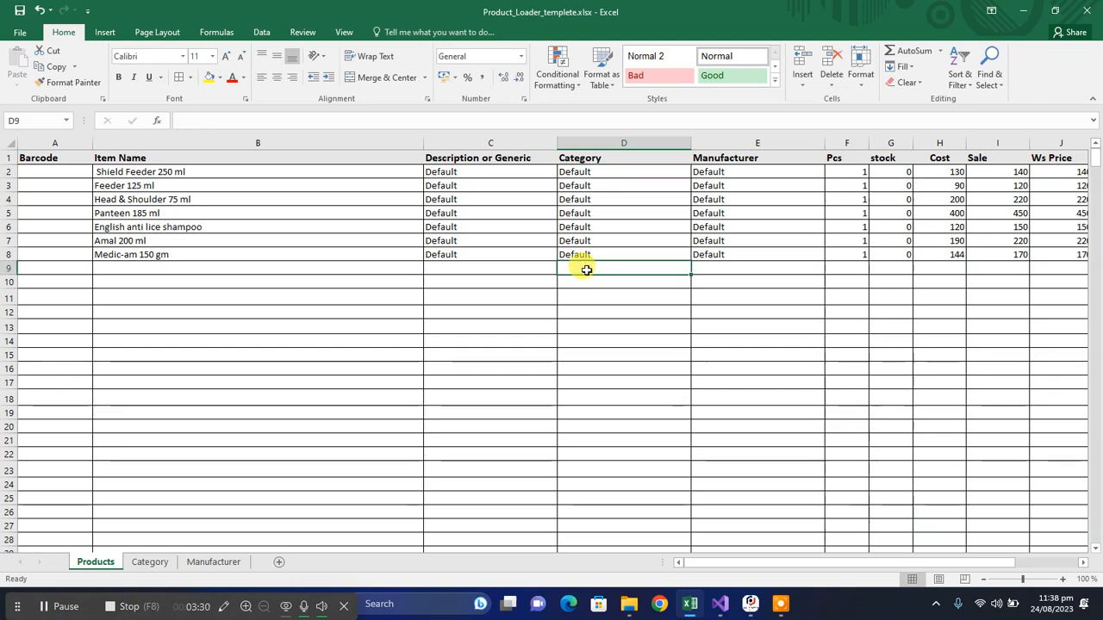
Try entering "cosmetics" as the category in cell D9, and clear the cell again
{"action": "key", "text": "Tab"}
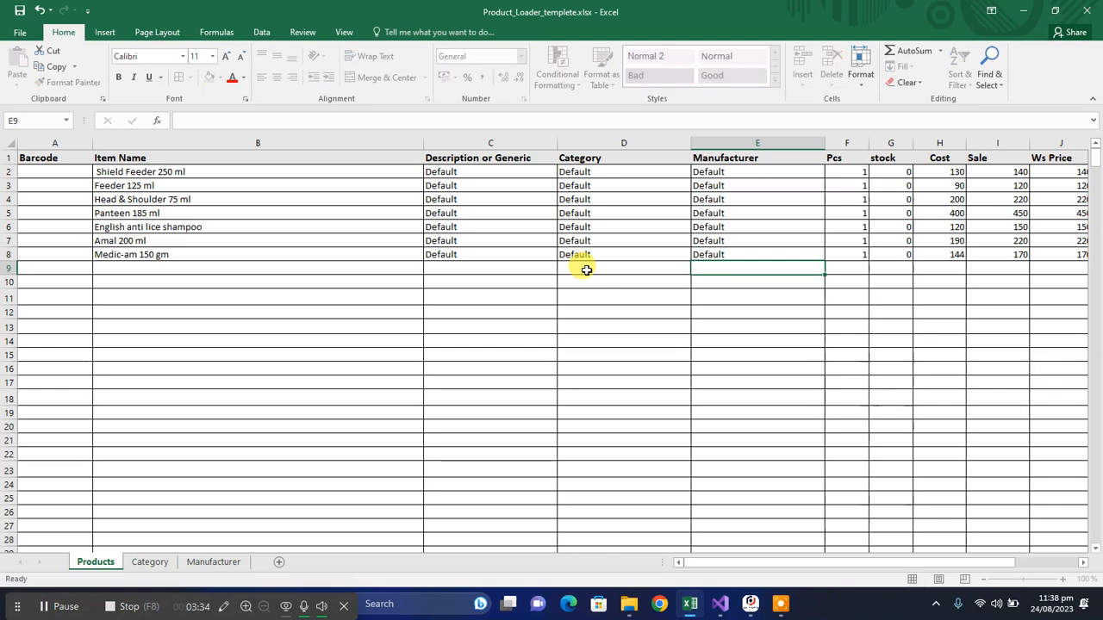
{"action": "left_click", "coordinate": [586, 269]}
{"action": "type", "text": "c"}
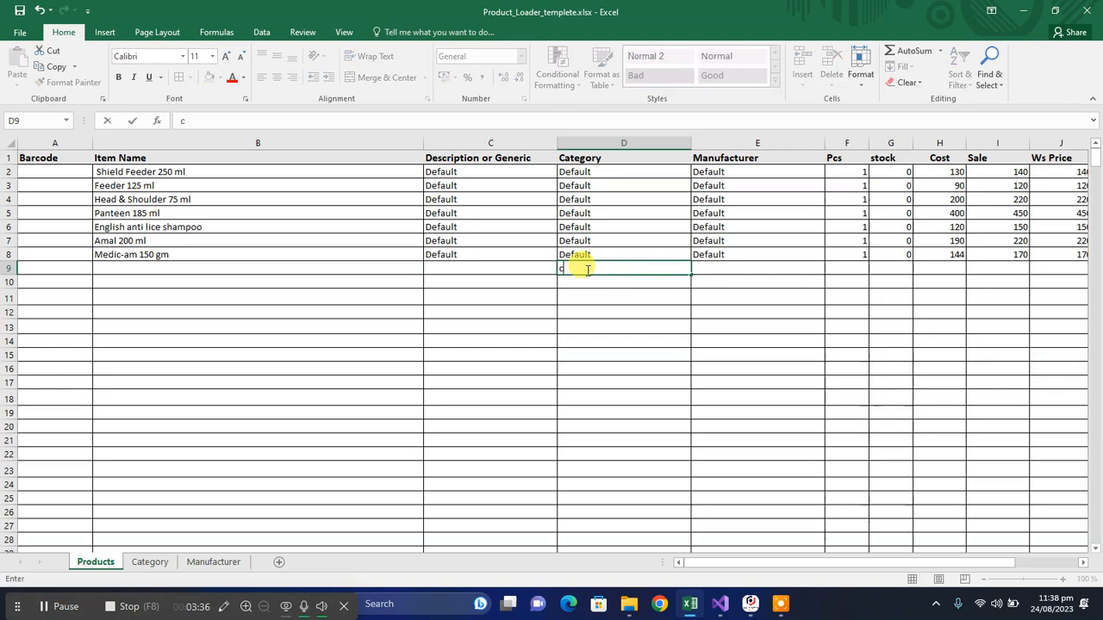
{"action": "type", "text": "OS"}
{"action": "key", "text": "BackSpace"}
{"action": "key", "text": "BackSpace"}
{"action": "key", "text": "BackSpace"}
{"action": "type", "text": "C"}
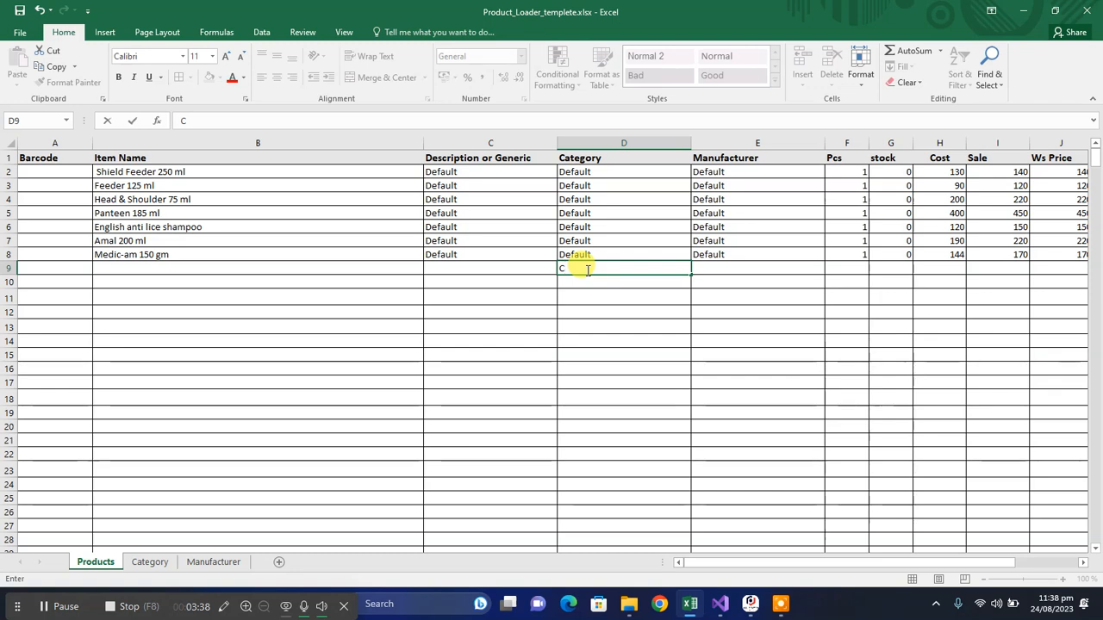
{"action": "type", "text": "osme"}
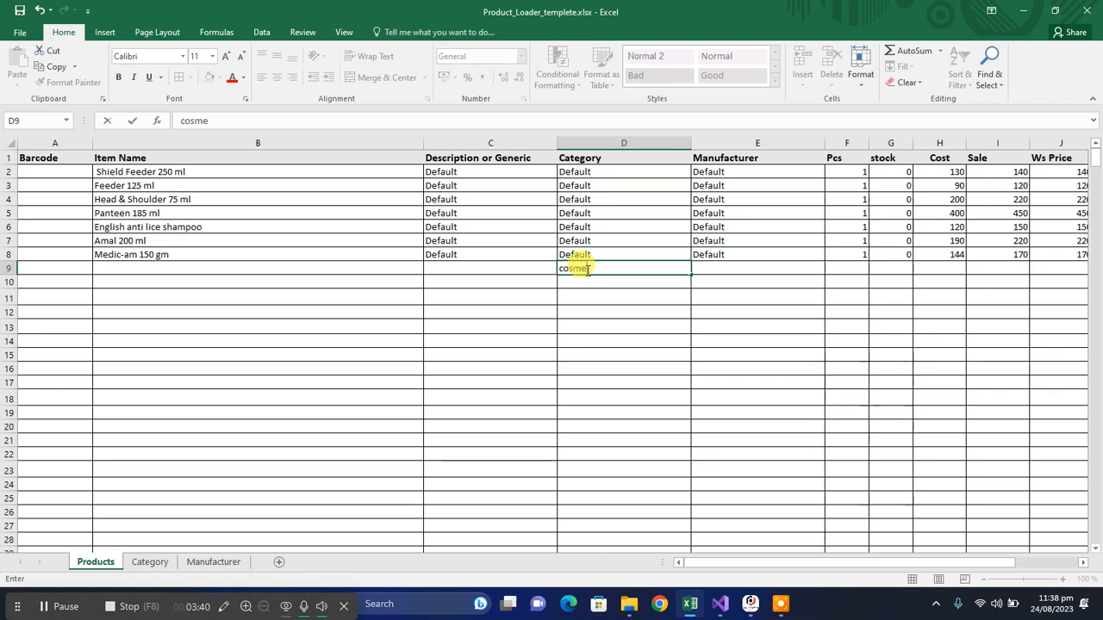
{"action": "type", "text": "tics"}
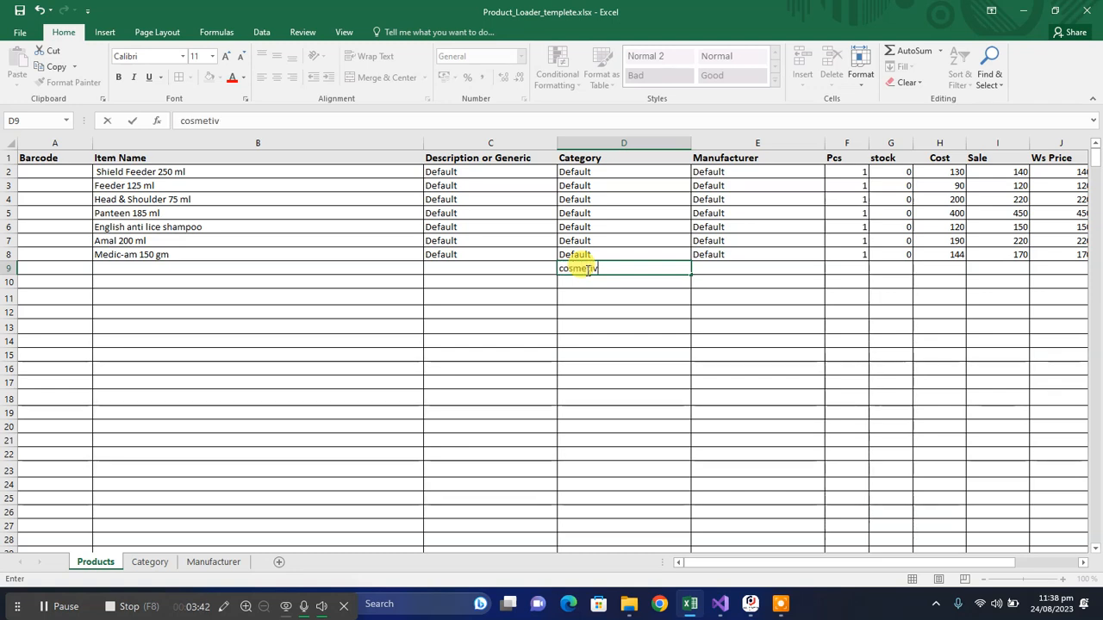
{"action": "key", "text": "ctrl+Return"}
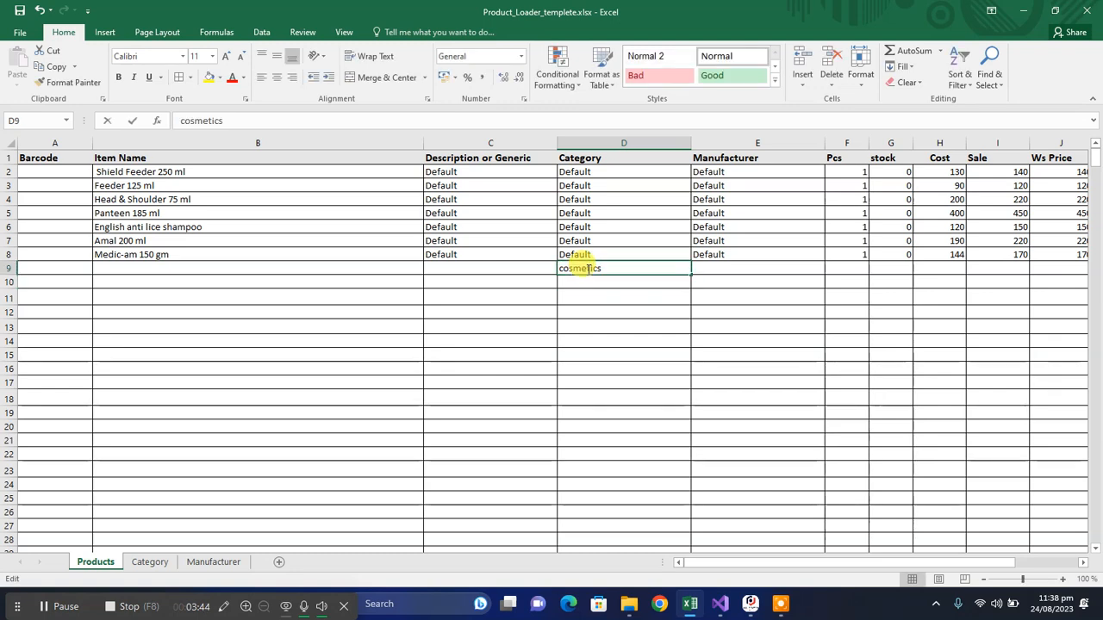
{"action": "double_click", "coordinate": [587, 269]}
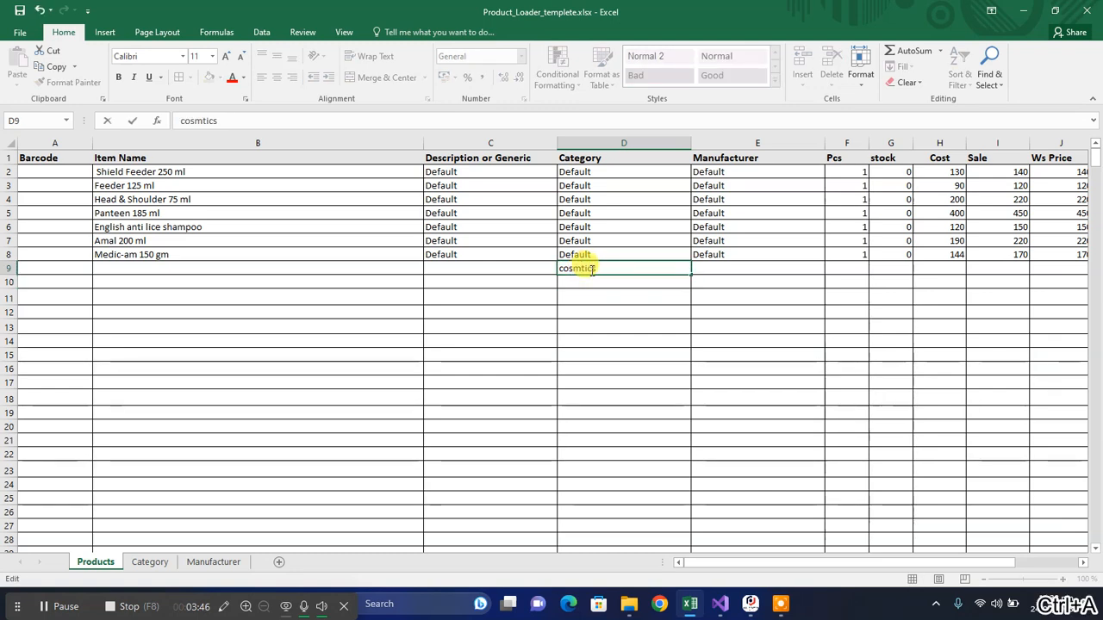
{"action": "key", "text": "BackSpace"}
{"action": "left_click_drag", "start_coordinate": [612, 271], "coordinate": [554, 267]}
{"action": "key", "text": "BackSpace"}
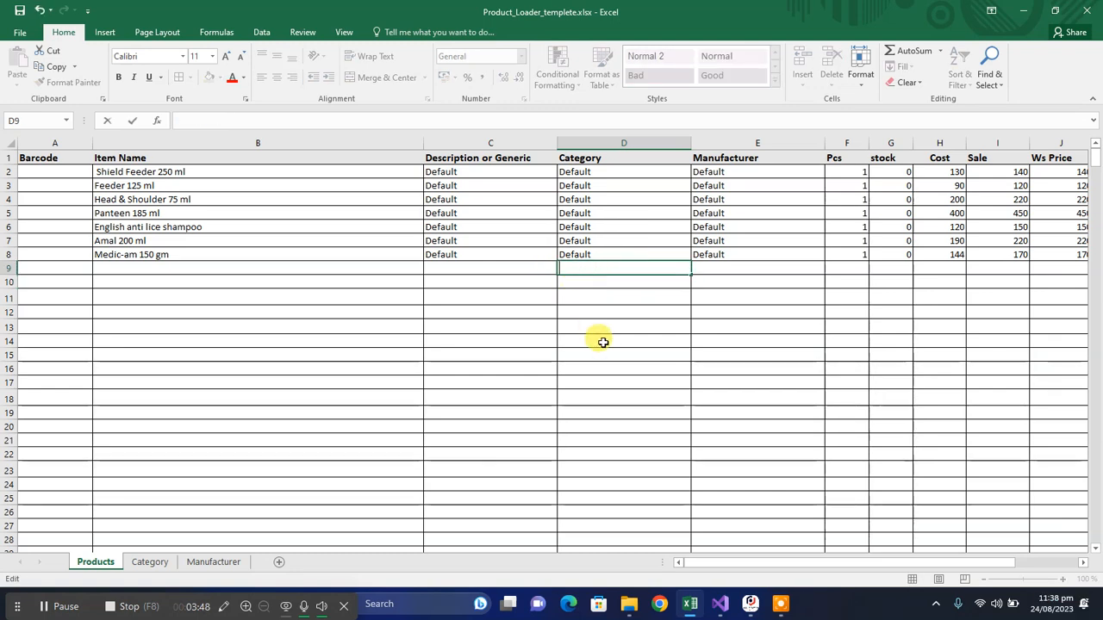
{"action": "left_click", "coordinate": [603, 342]}
Switch to HA-SOFTS Smart Inventory, open the basic data categories window and enlarge it to review all category records
{"action": "left_click", "coordinate": [751, 604]}
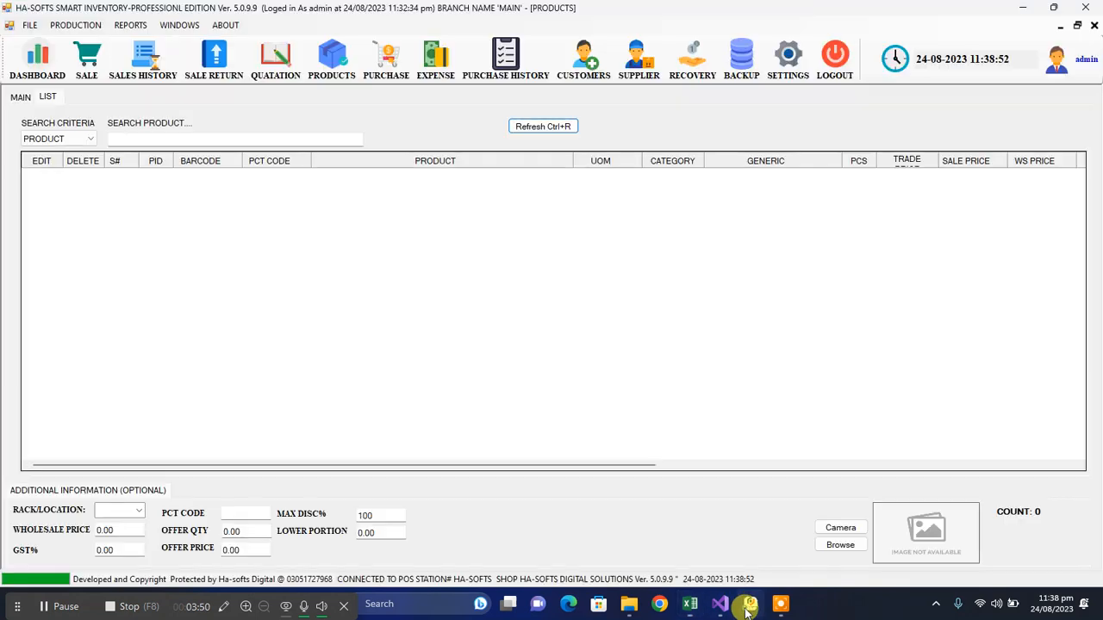
{"action": "left_click", "coordinate": [29, 25]}
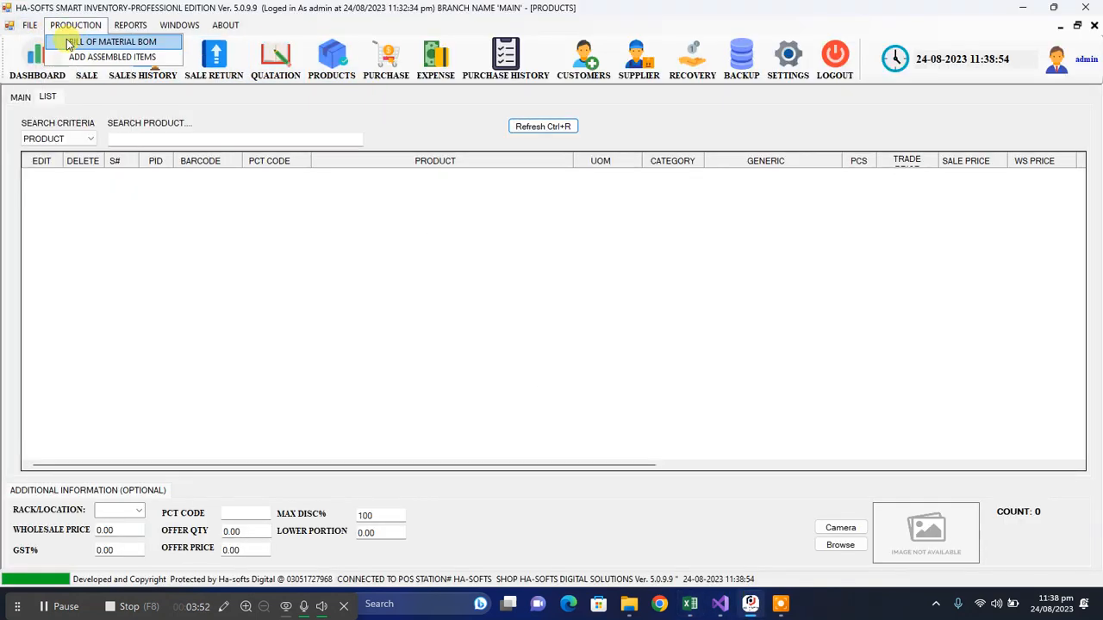
{"action": "mouse_move", "coordinate": [110, 41]}
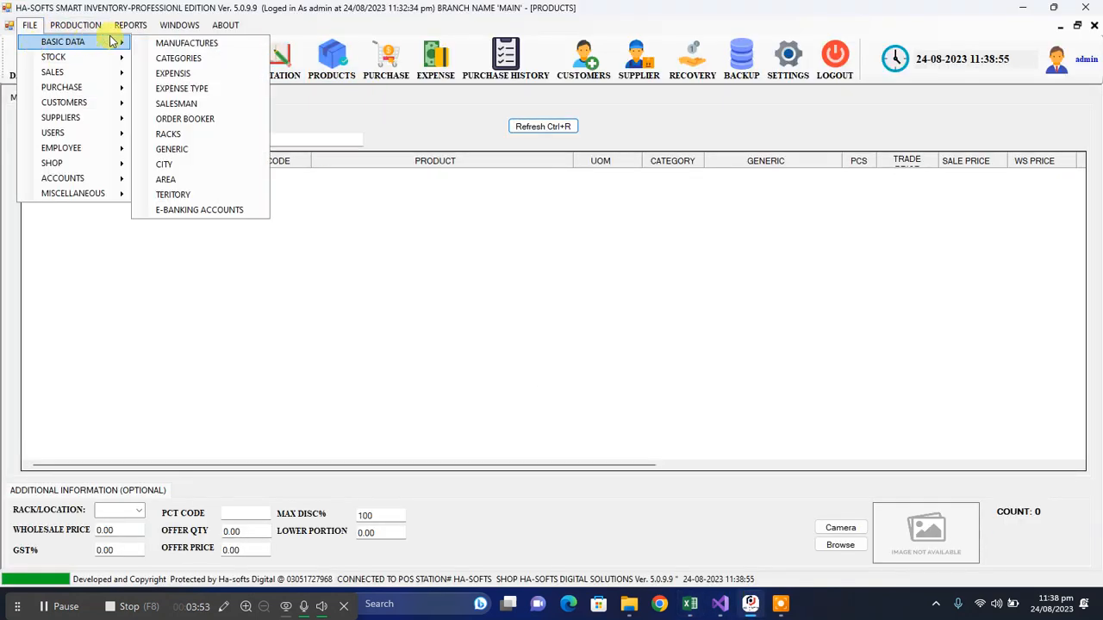
{"action": "left_click", "coordinate": [340, 208]}
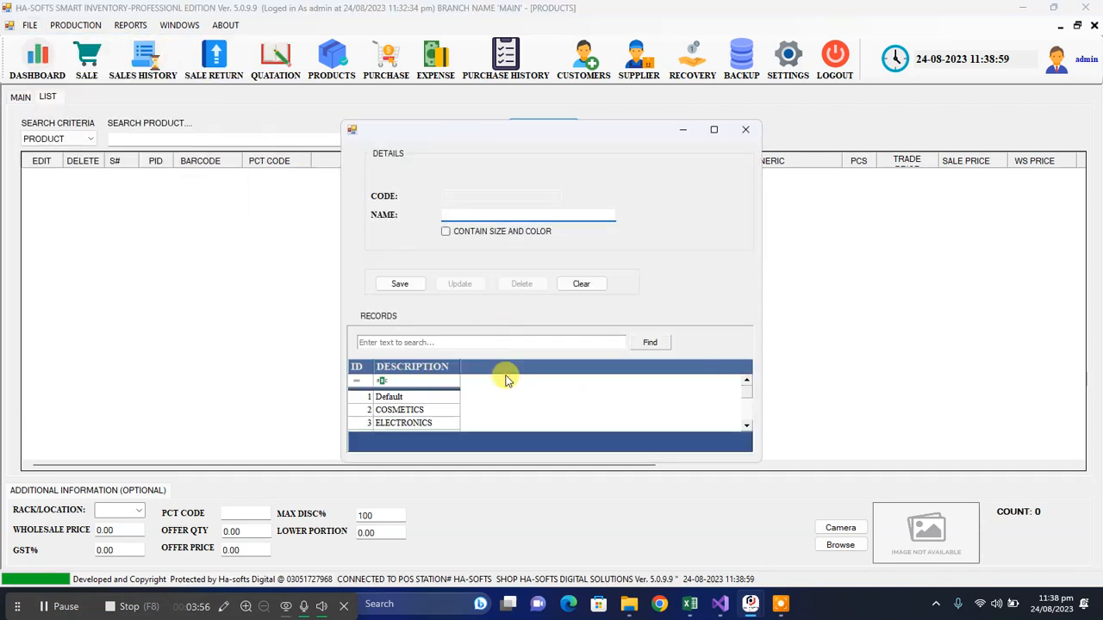
{"action": "left_click_drag", "start_coordinate": [485, 466], "coordinate": [492, 543]}
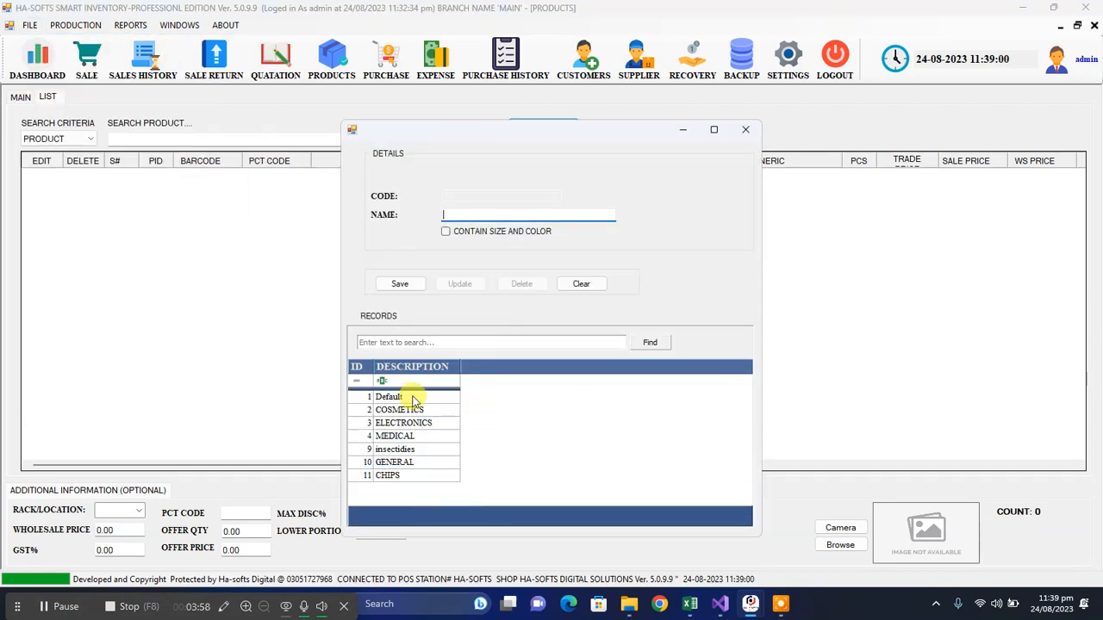
{"action": "left_click", "coordinate": [389, 411]}
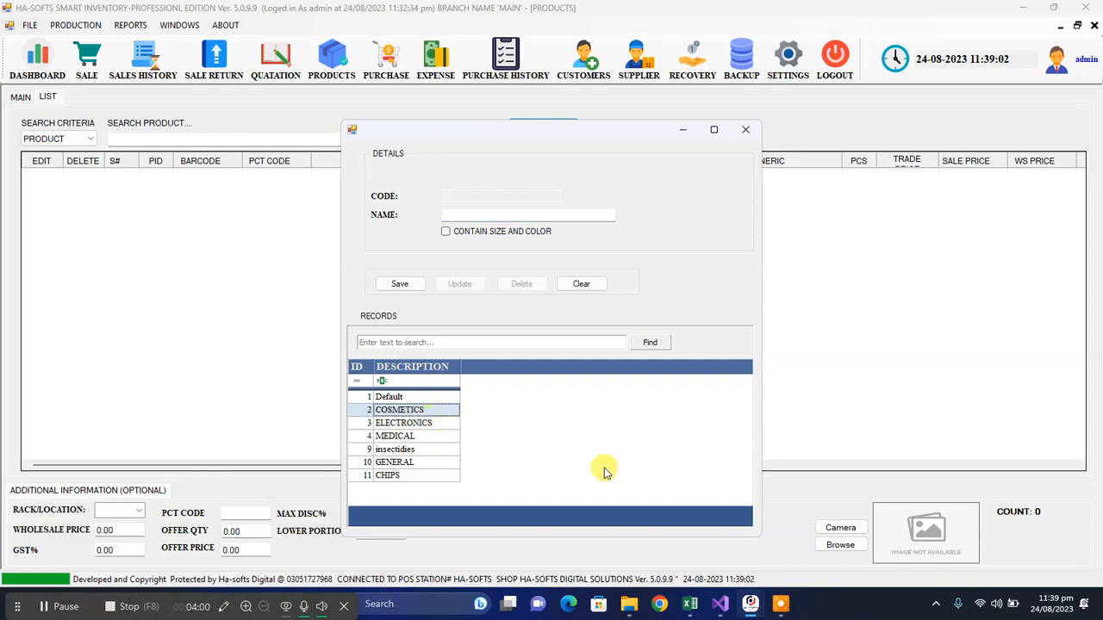
Switch to the Excel product template and examine the Category column from cell D7 down to the blank cell D9
{"action": "left_click", "coordinate": [689, 603]}
{"action": "left_click", "coordinate": [593, 242]}
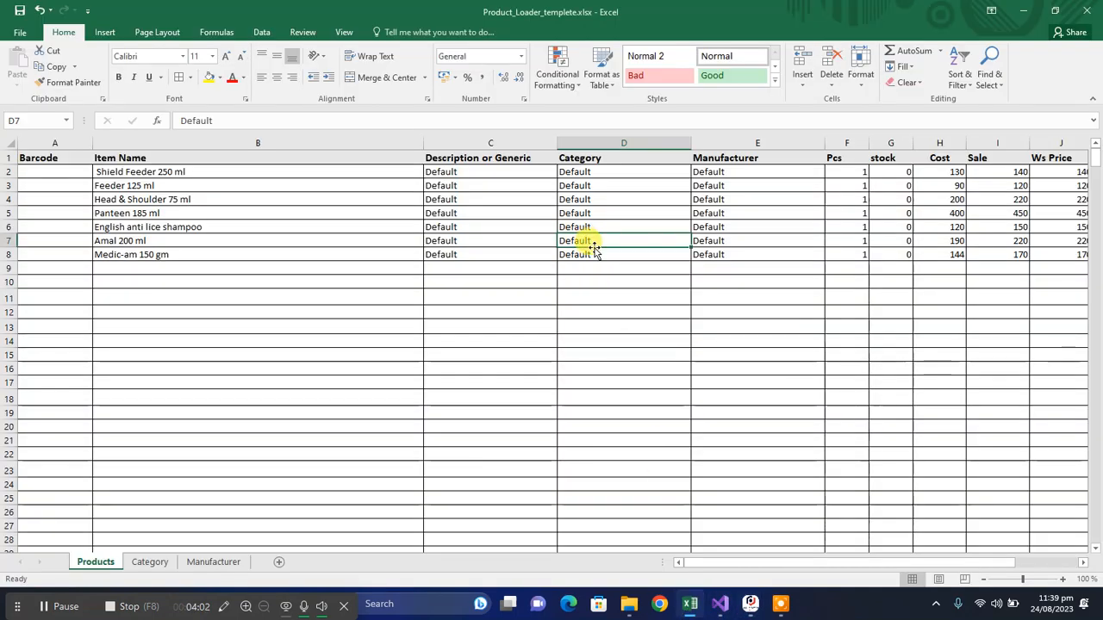
{"action": "left_click", "coordinate": [592, 257]}
{"action": "left_click", "coordinate": [588, 271]}
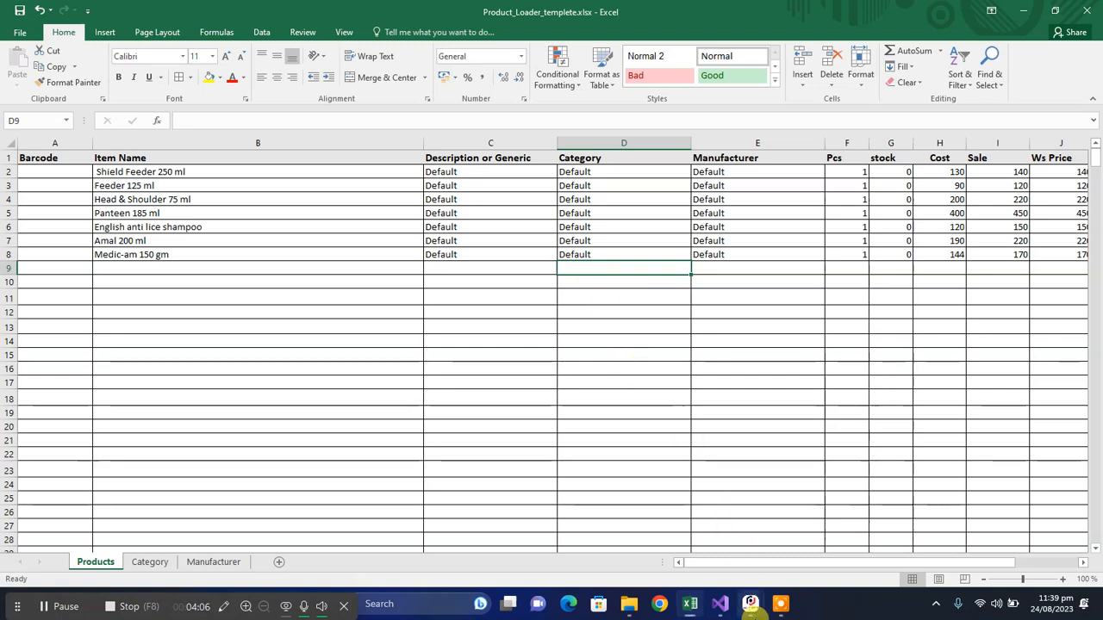
Place the inventory system's category window beside the sheet and compare its ELECTRONICS, insectidies and Default records with the Category column
{"action": "mouse_move", "coordinate": [751, 603]}
{"action": "left_click", "coordinate": [770, 537]}
{"action": "left_click", "coordinate": [424, 427]}
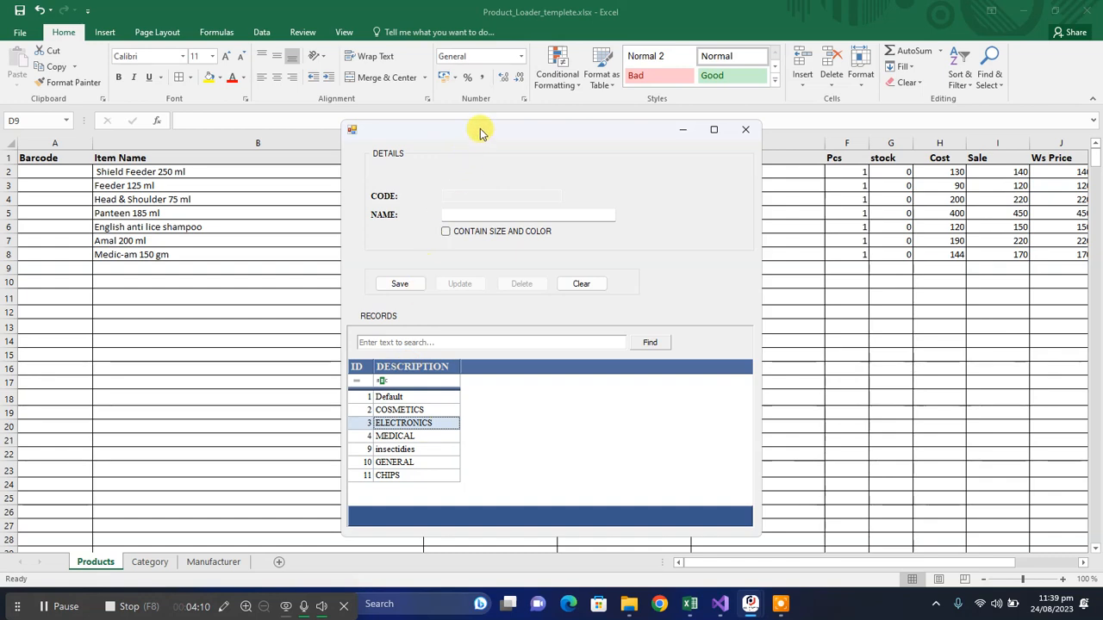
{"action": "left_click_drag", "start_coordinate": [491, 136], "coordinate": [181, 53]}
{"action": "left_click", "coordinate": [101, 371]}
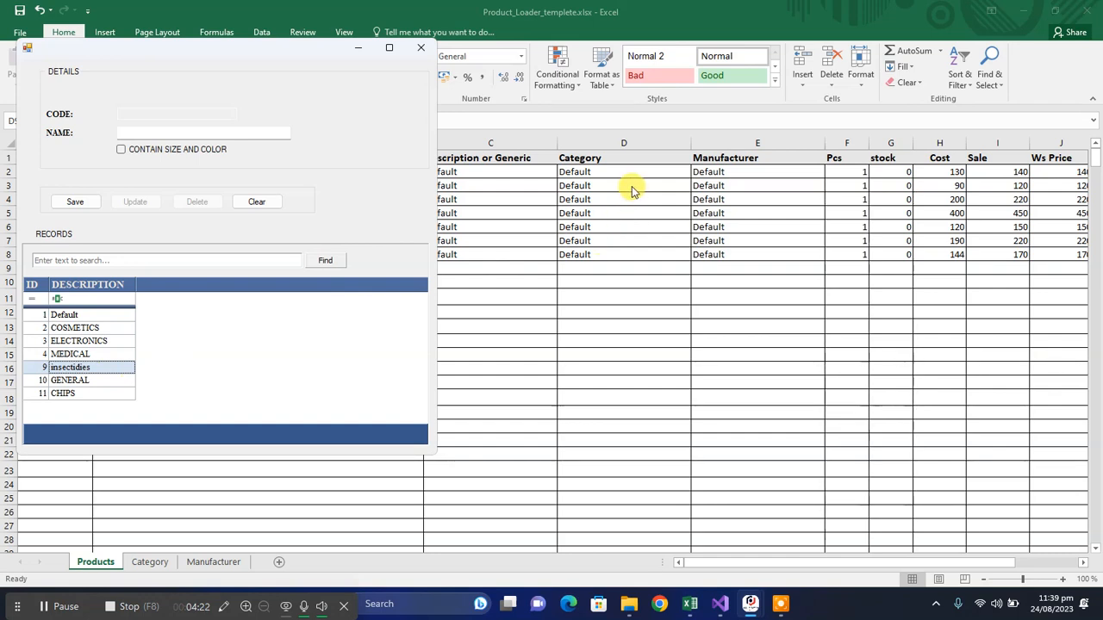
{"action": "left_click", "coordinate": [69, 317]}
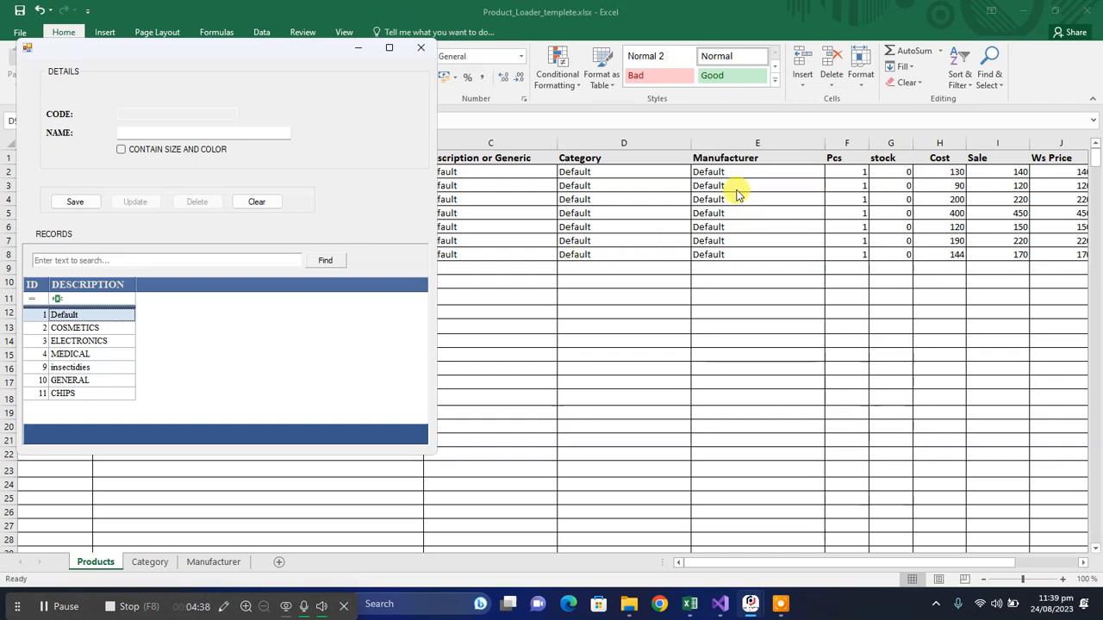
Try entering "pakistan" as the manufacturer in cell E9 of the product template
{"action": "left_click", "coordinate": [731, 267]}
{"action": "left_click", "coordinate": [731, 265]}
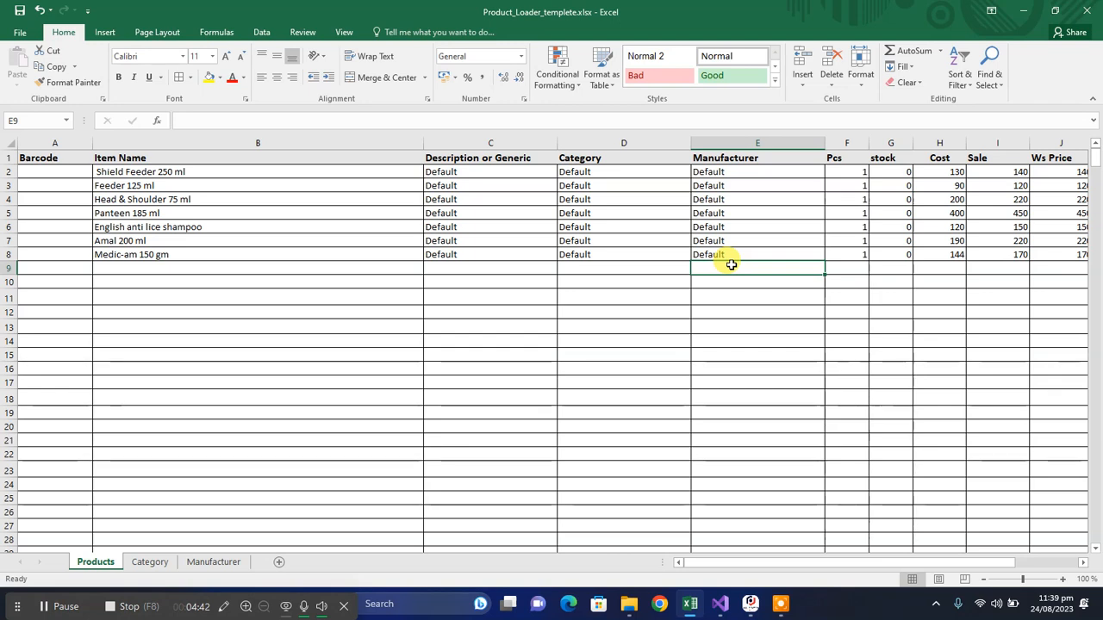
{"action": "type", "text": "pakistan"}
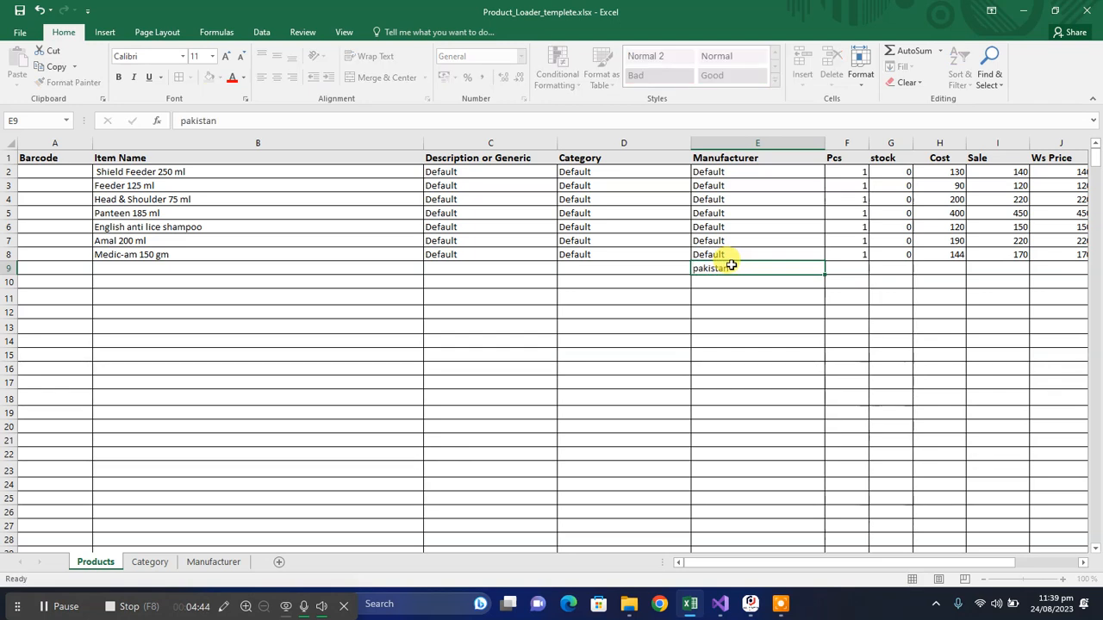
{"action": "key", "text": "Return"}
Switch to HA-SOFTS Smart Inventory, review the full manufacturers list including the Default record, and minimize its window
{"action": "mouse_move", "coordinate": [751, 604]}
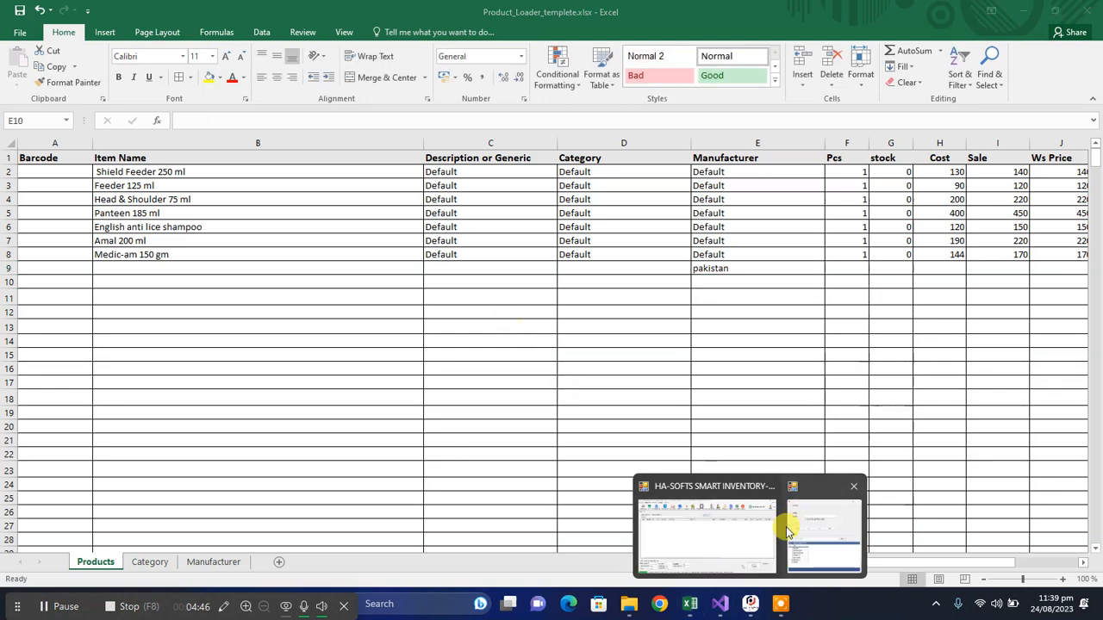
{"action": "left_click", "coordinate": [787, 530]}
{"action": "left_click", "coordinate": [29, 25]}
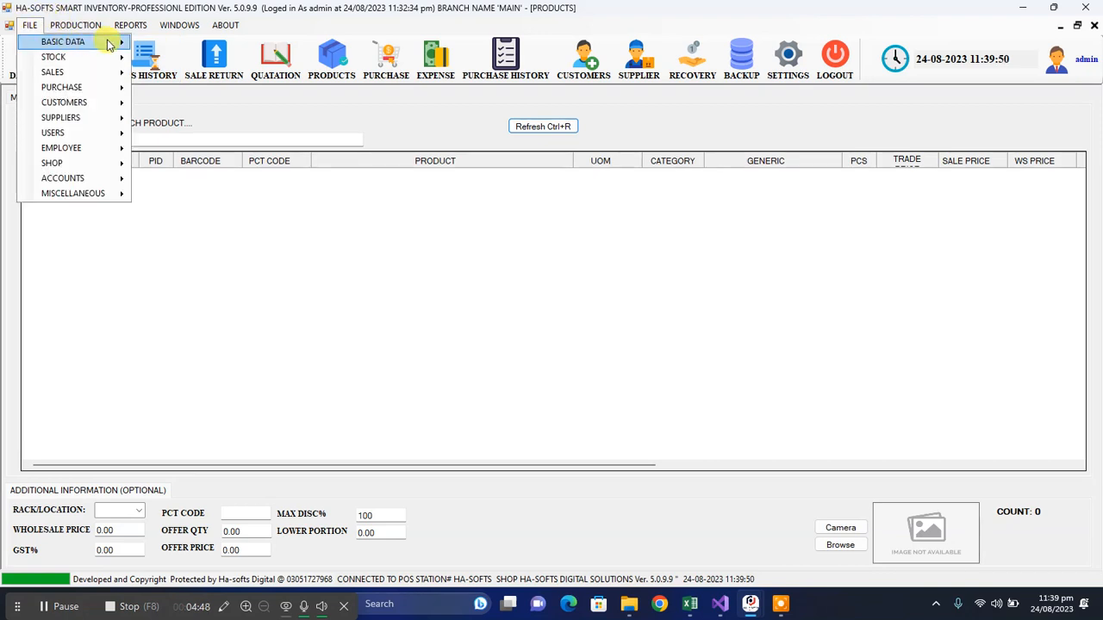
{"action": "mouse_move", "coordinate": [73, 42]}
{"action": "left_click", "coordinate": [216, 43]}
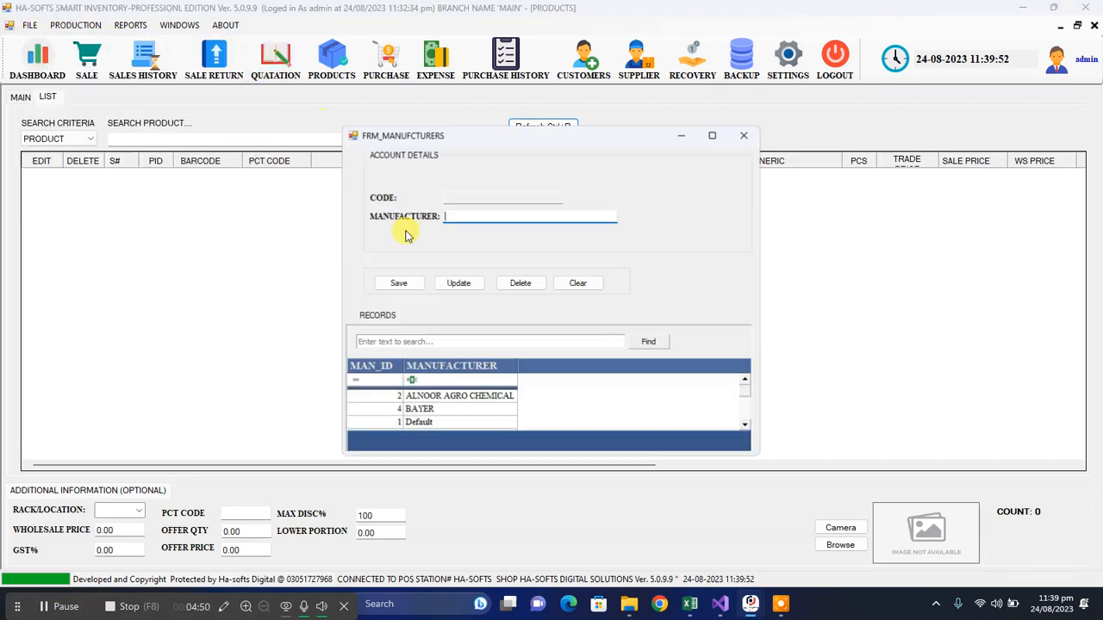
{"action": "left_click", "coordinate": [461, 402]}
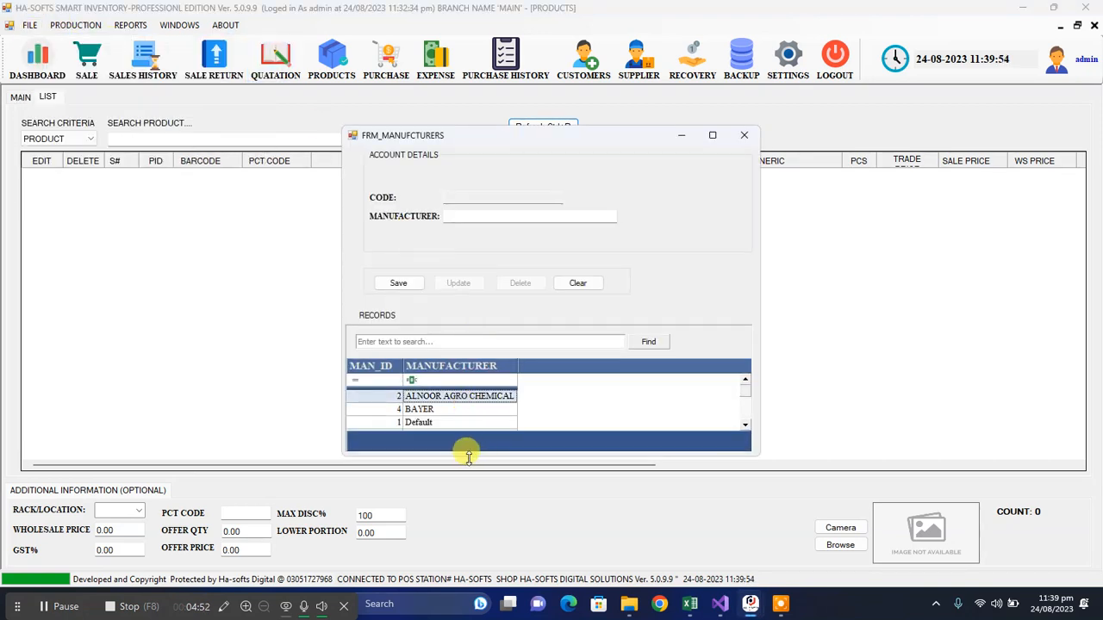
{"action": "left_click_drag", "start_coordinate": [468, 457], "coordinate": [472, 546]}
{"action": "left_click", "coordinate": [446, 480]}
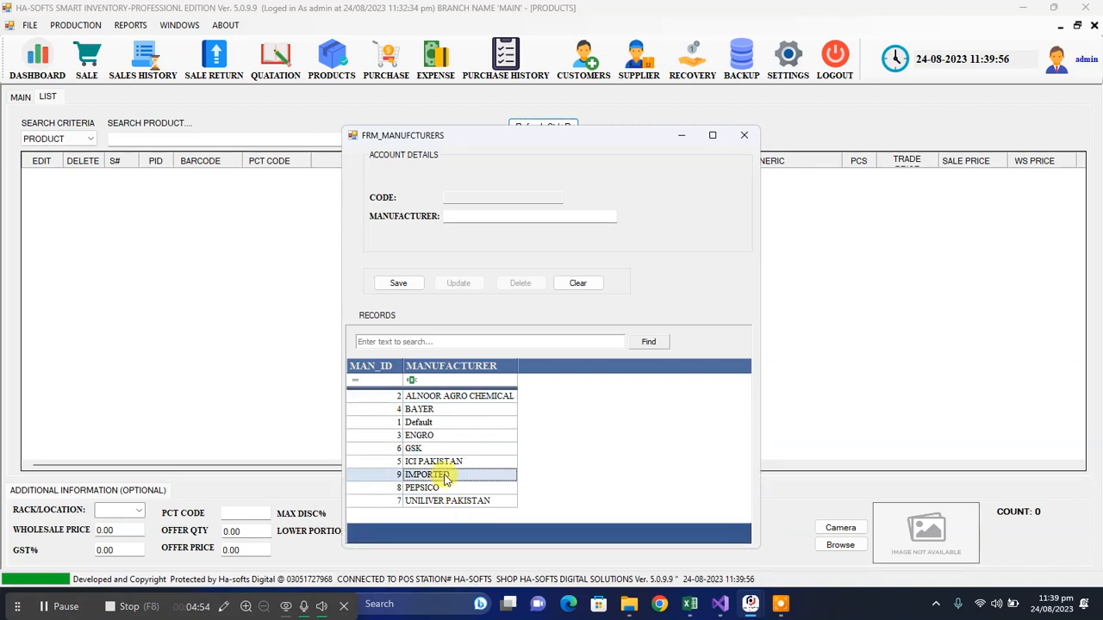
{"action": "left_click", "coordinate": [433, 425]}
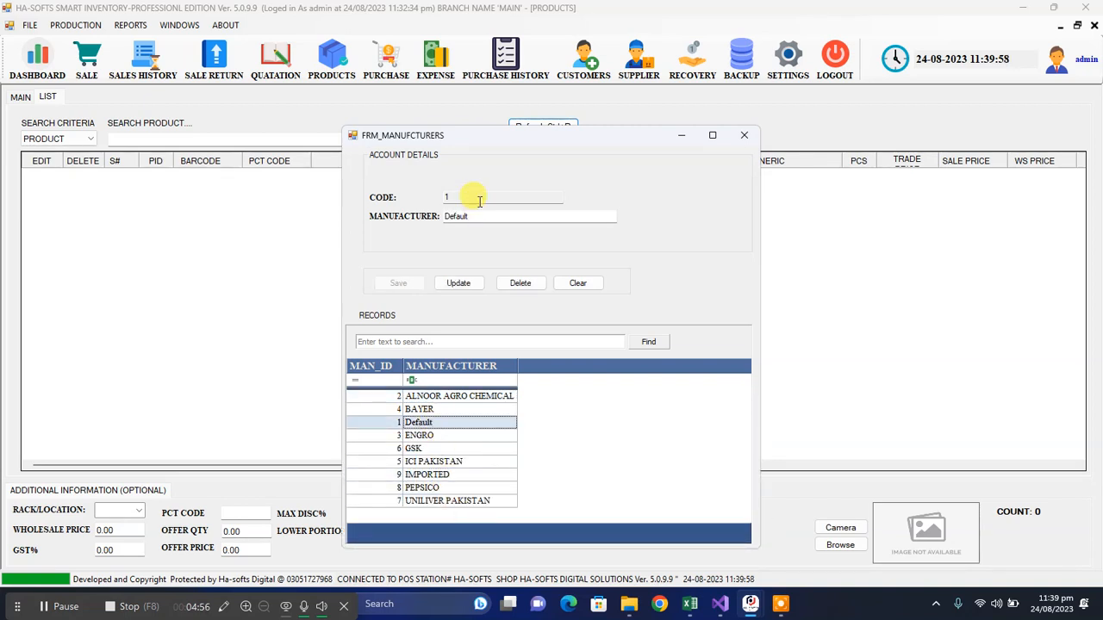
{"action": "left_click", "coordinate": [683, 139]}
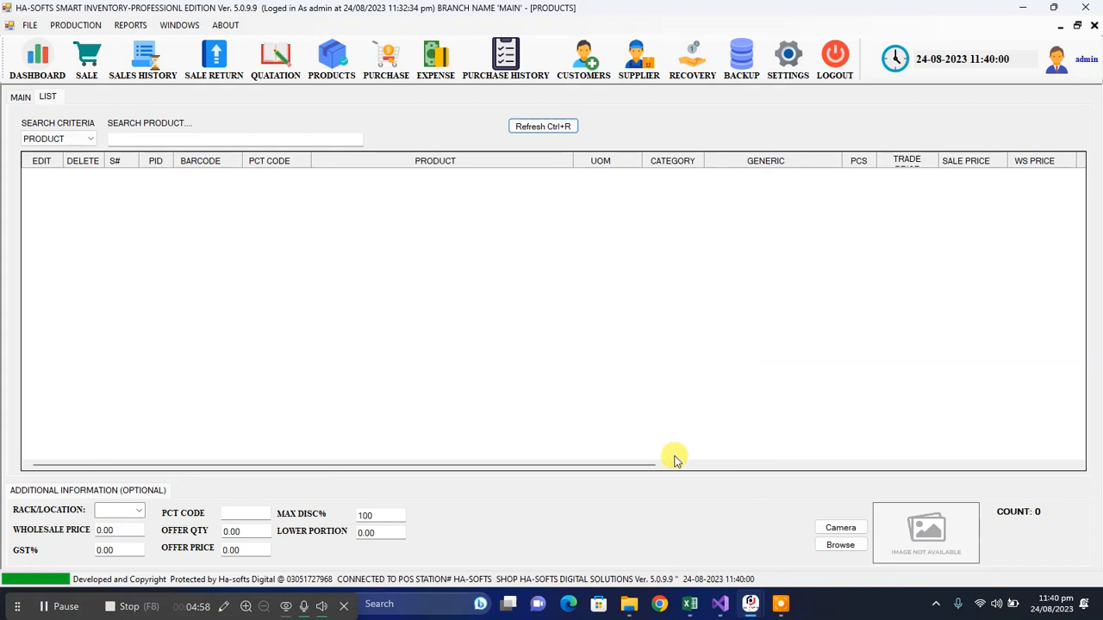
Return to the Excel template and clear the "pakistan" manufacturer entry from cell E9
{"action": "left_click", "coordinate": [688, 606]}
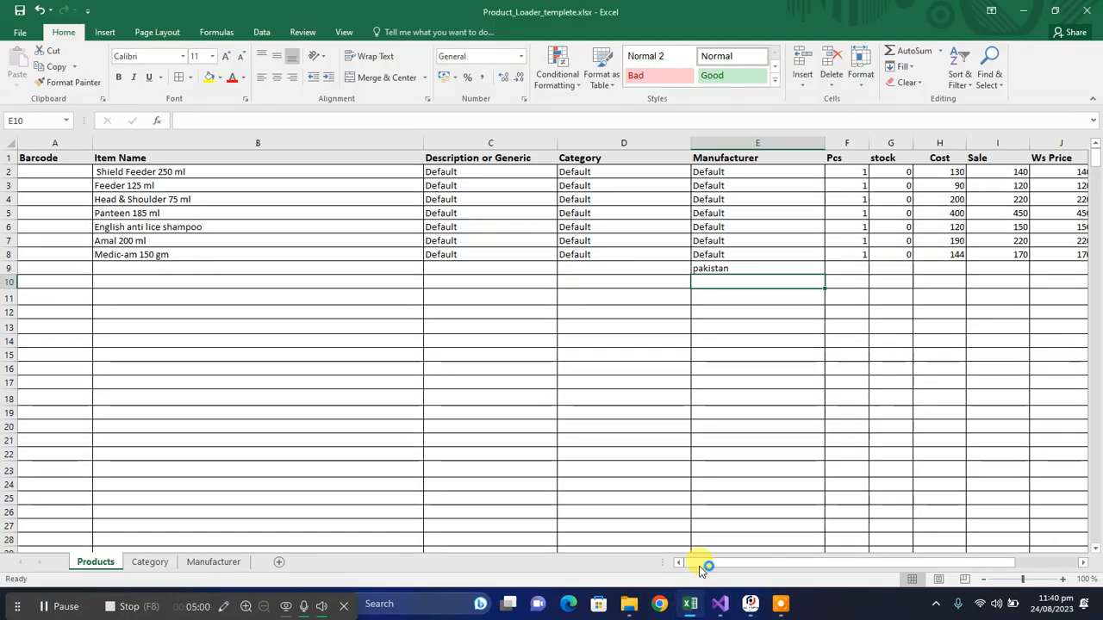
{"action": "left_click", "coordinate": [737, 258]}
{"action": "left_click", "coordinate": [714, 270]}
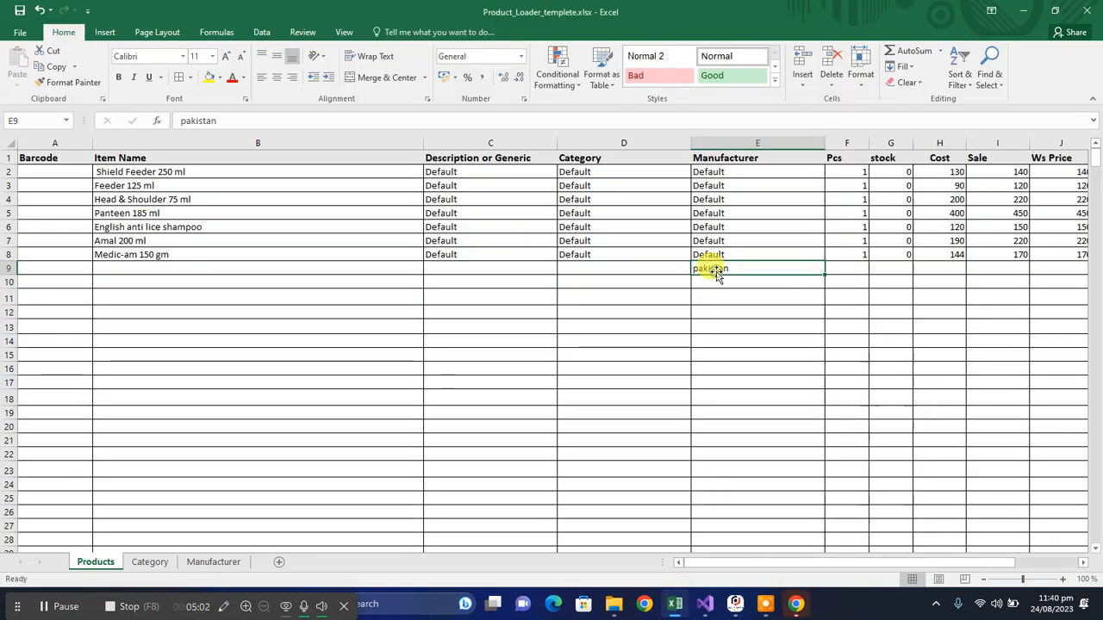
{"action": "double_click", "coordinate": [717, 270]}
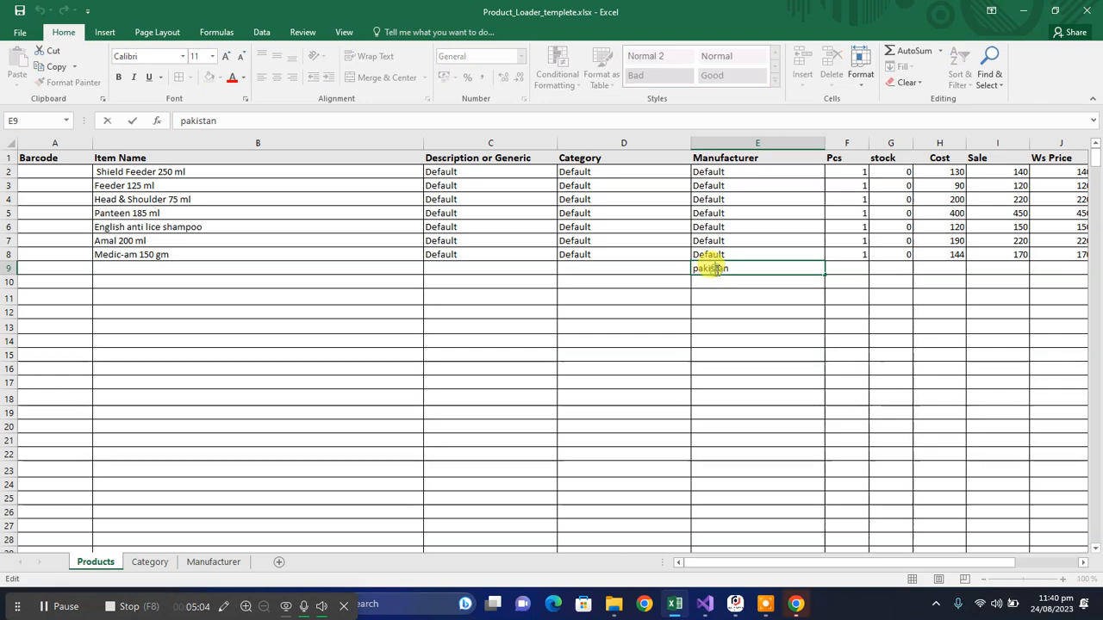
{"action": "key", "text": "Escape"}
{"action": "key", "text": "Delete"}
{"action": "left_click", "coordinate": [694, 332]}
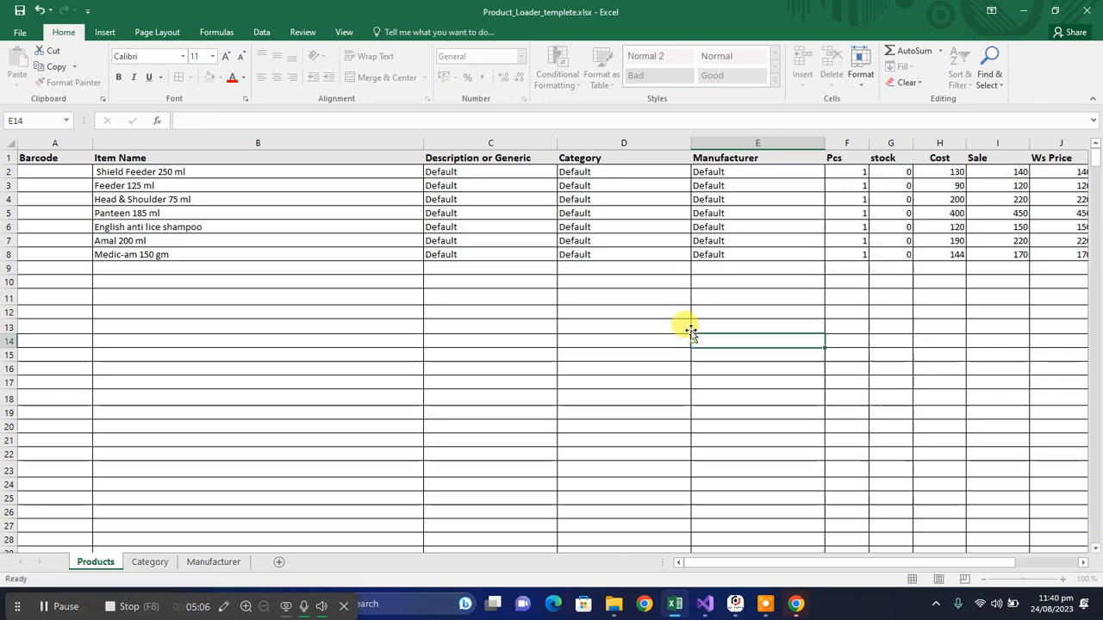
Examine the Category and Manufacturer entries of the Panteen 185 ml row and the neighbouring sample products
{"action": "left_click", "coordinate": [714, 228]}
{"action": "left_click", "coordinate": [624, 210]}
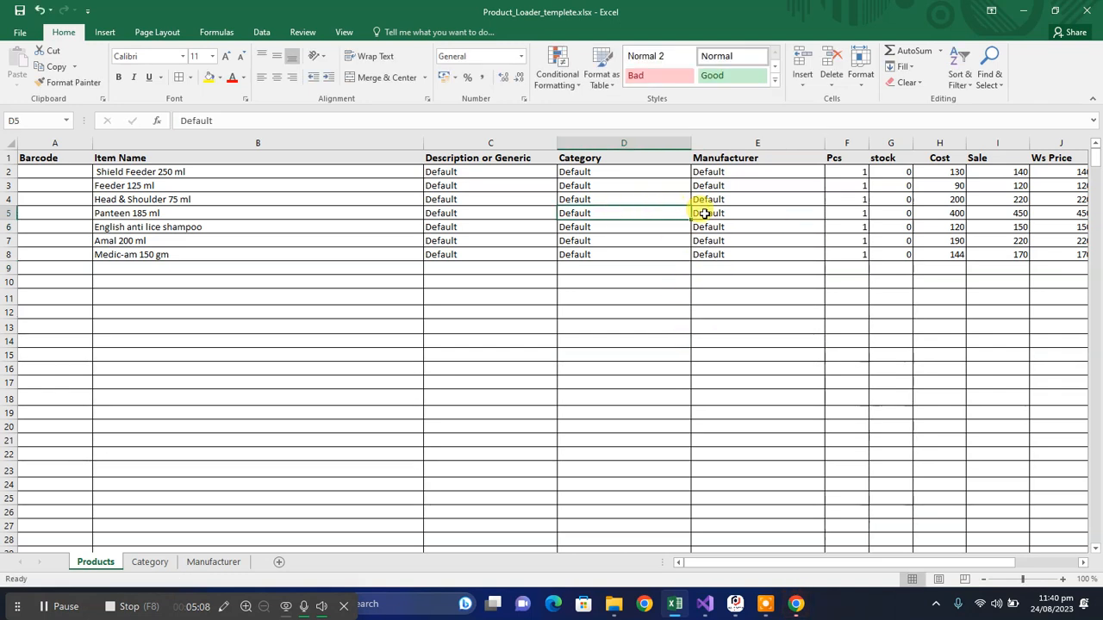
{"action": "left_click", "coordinate": [746, 213]}
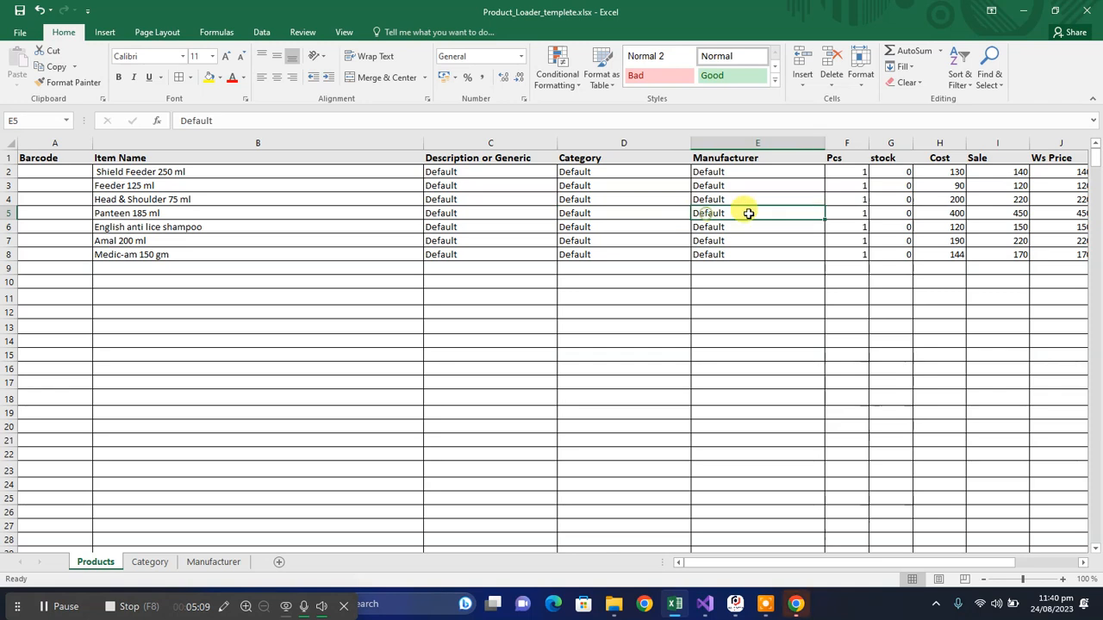
{"action": "left_click", "coordinate": [710, 253]}
Try entering 100 as the Pcs value of the first product in cell F2, and revert it to 1
{"action": "left_click_drag", "start_coordinate": [766, 564], "coordinate": [815, 563]}
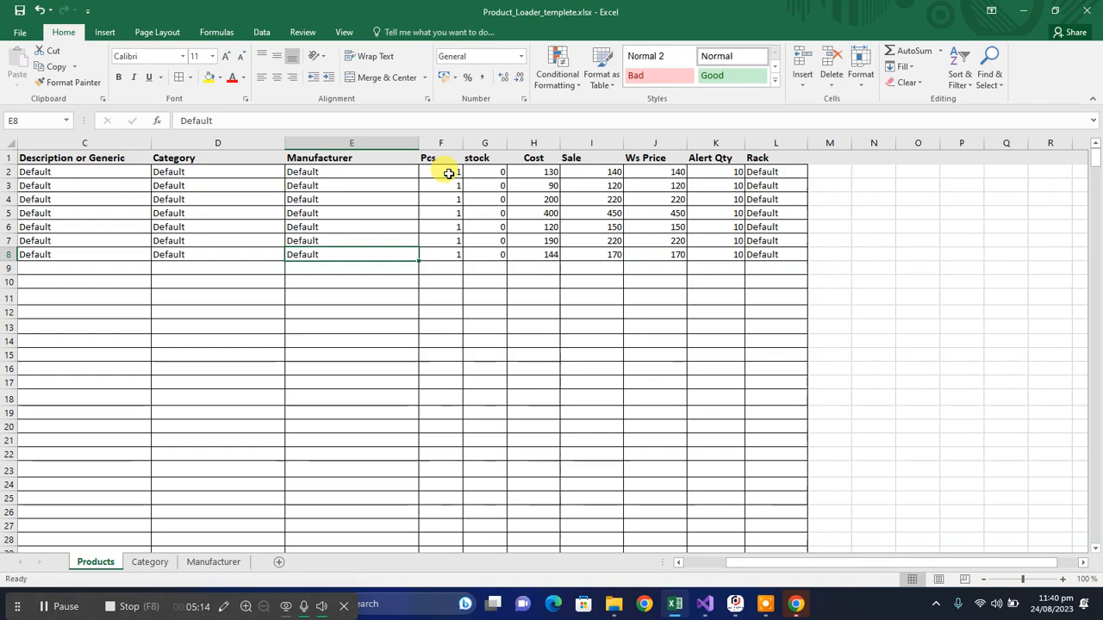
{"action": "left_click", "coordinate": [449, 174]}
{"action": "left_click", "coordinate": [450, 182]}
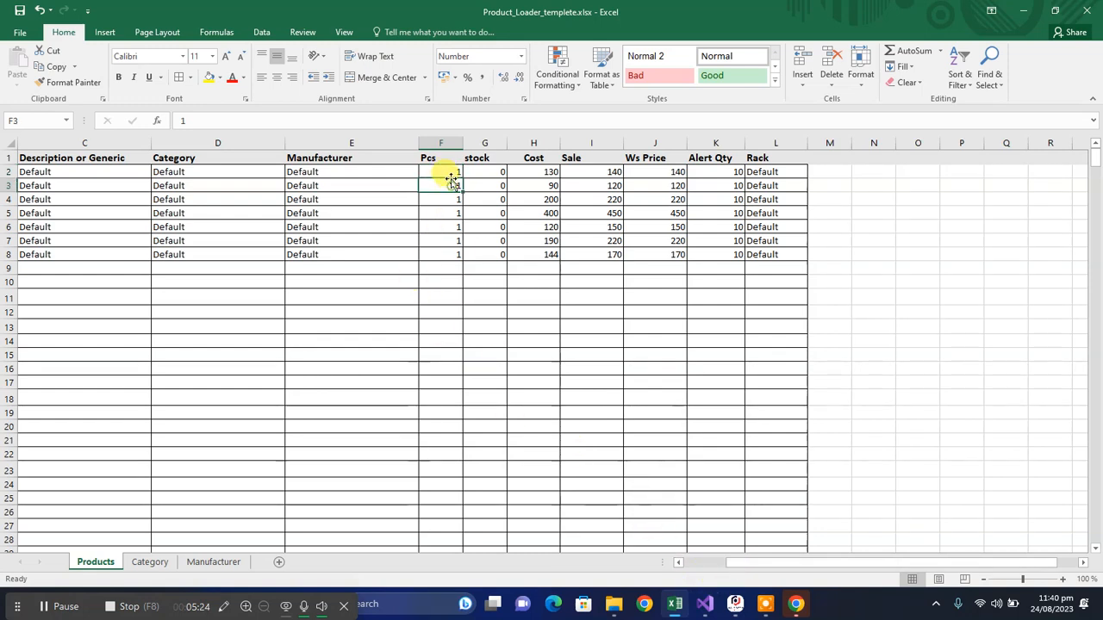
{"action": "type", "text": "100"}
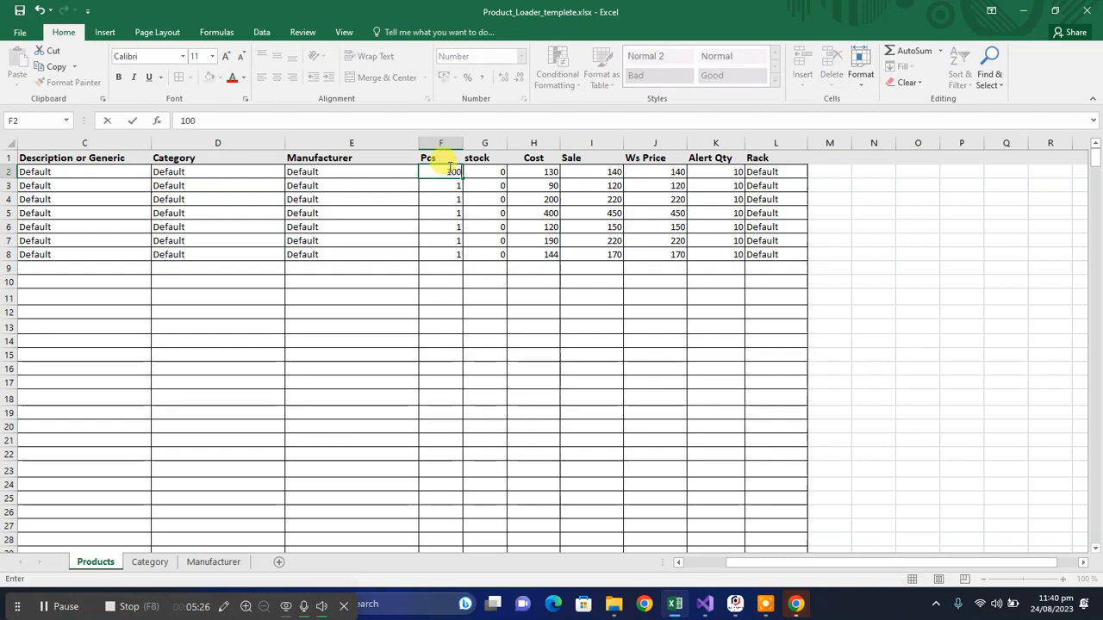
{"action": "key", "text": "Return"}
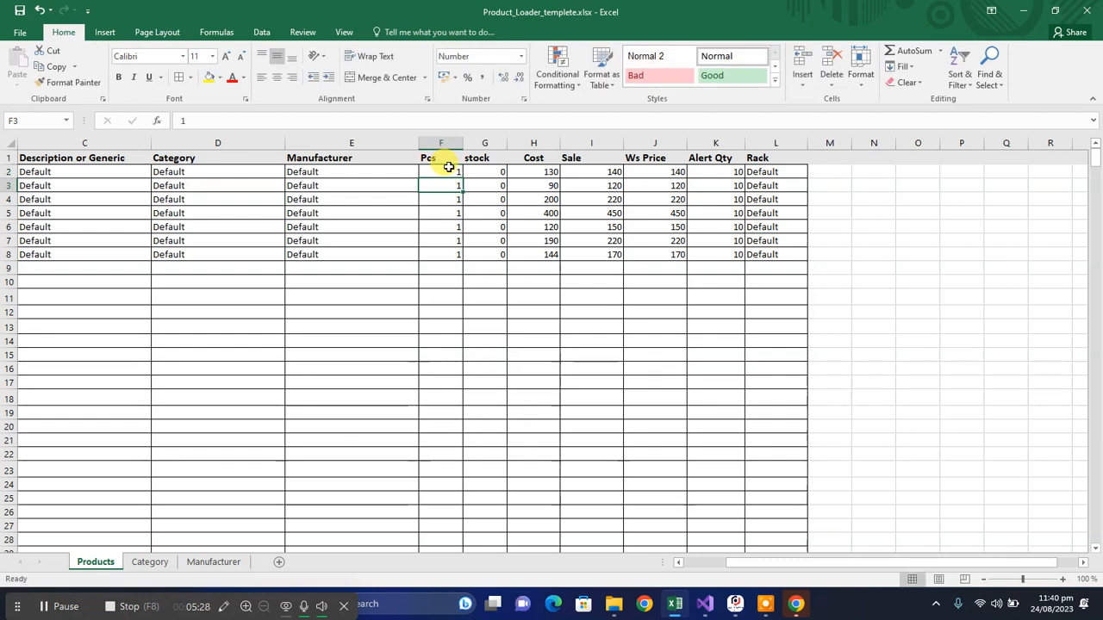
Review the Pcs and stock values of all the sample products
{"action": "left_click_drag", "start_coordinate": [443, 171], "coordinate": [443, 278]}
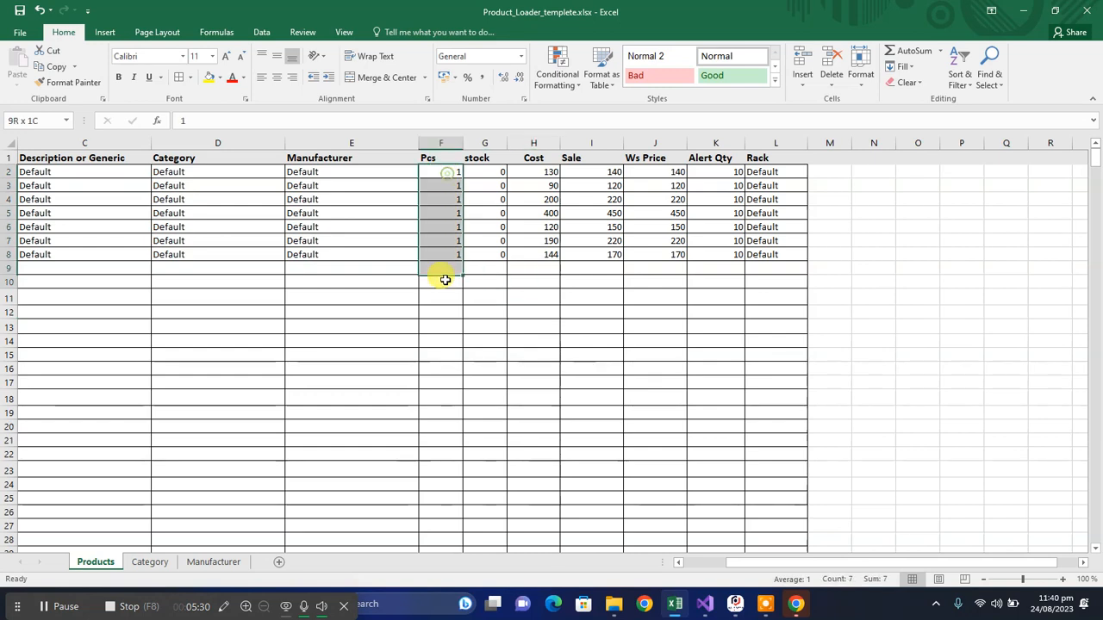
{"action": "left_click", "coordinate": [483, 295]}
{"action": "left_click_drag", "start_coordinate": [491, 171], "coordinate": [495, 261]}
Try clearing the first product's stock value in cell G2, and restore it to 0
{"action": "left_click", "coordinate": [493, 170]}
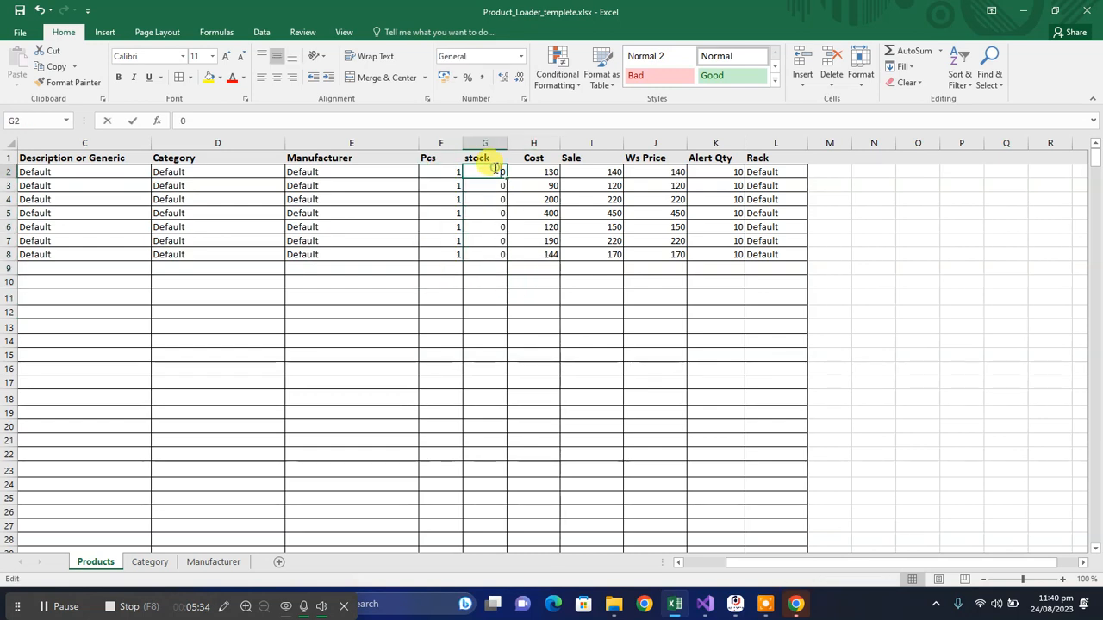
{"action": "double_click", "coordinate": [495, 169]}
{"action": "double_click", "coordinate": [496, 170]}
{"action": "key", "text": "BackSpace"}
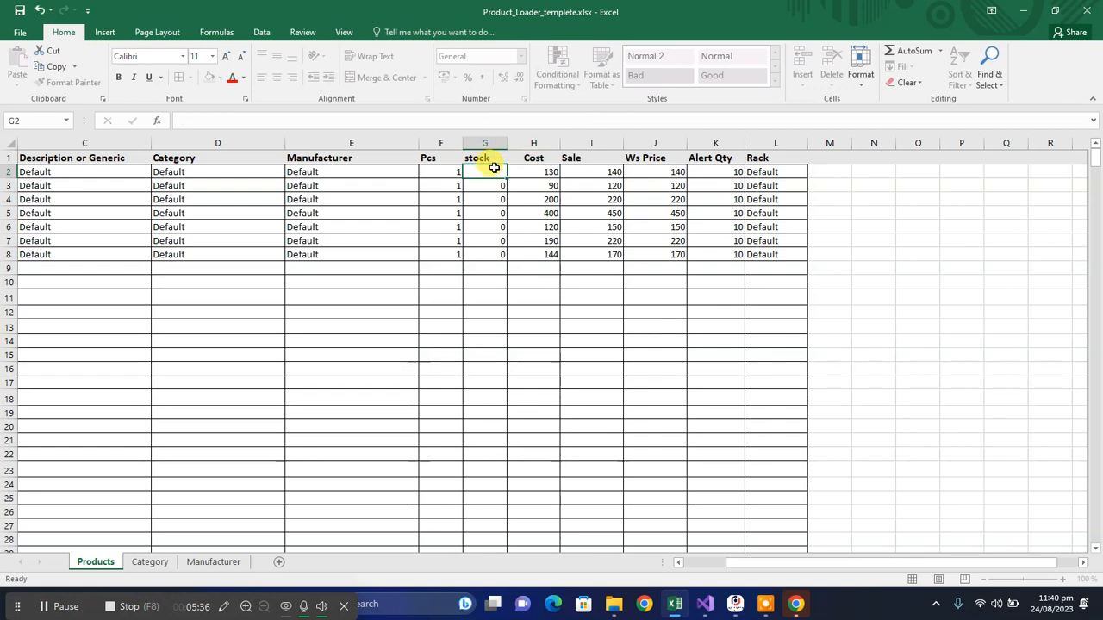
{"action": "key", "text": "Return"}
{"action": "key", "text": "Return"}
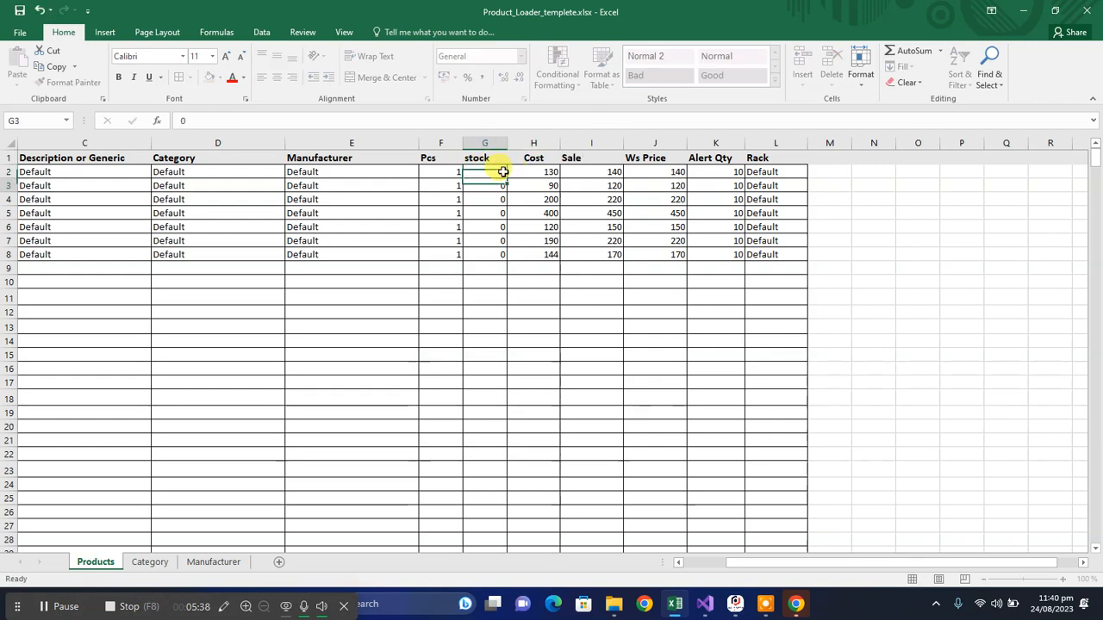
Review the Cost, Sale and Ws Price values of all the sample products
{"action": "left_click", "coordinate": [546, 168]}
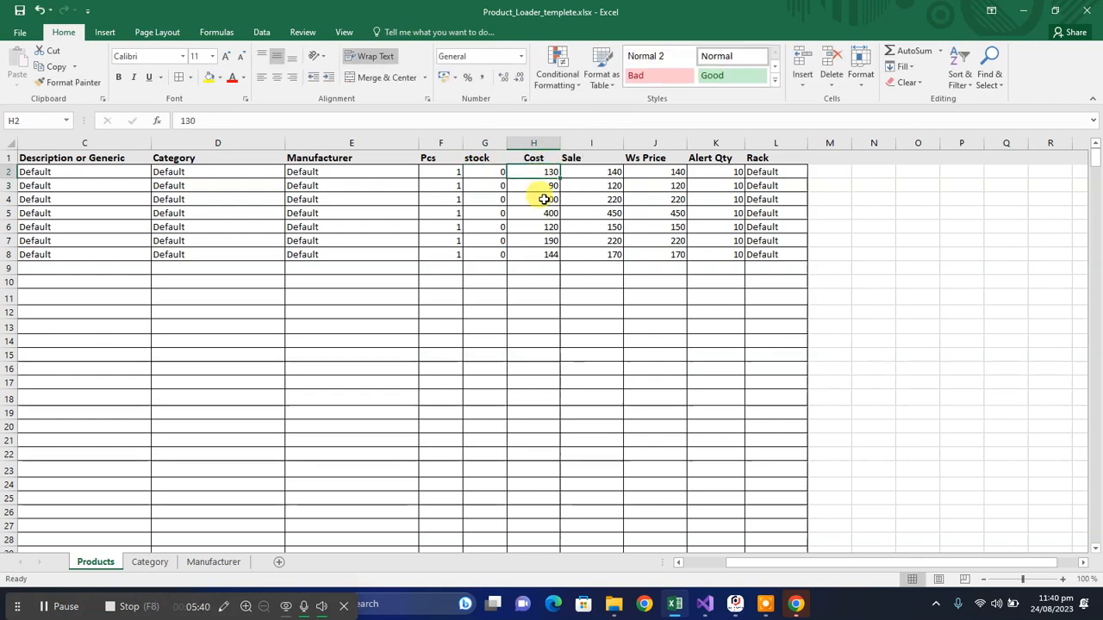
{"action": "left_click", "coordinate": [545, 199]}
{"action": "left_click", "coordinate": [537, 169]}
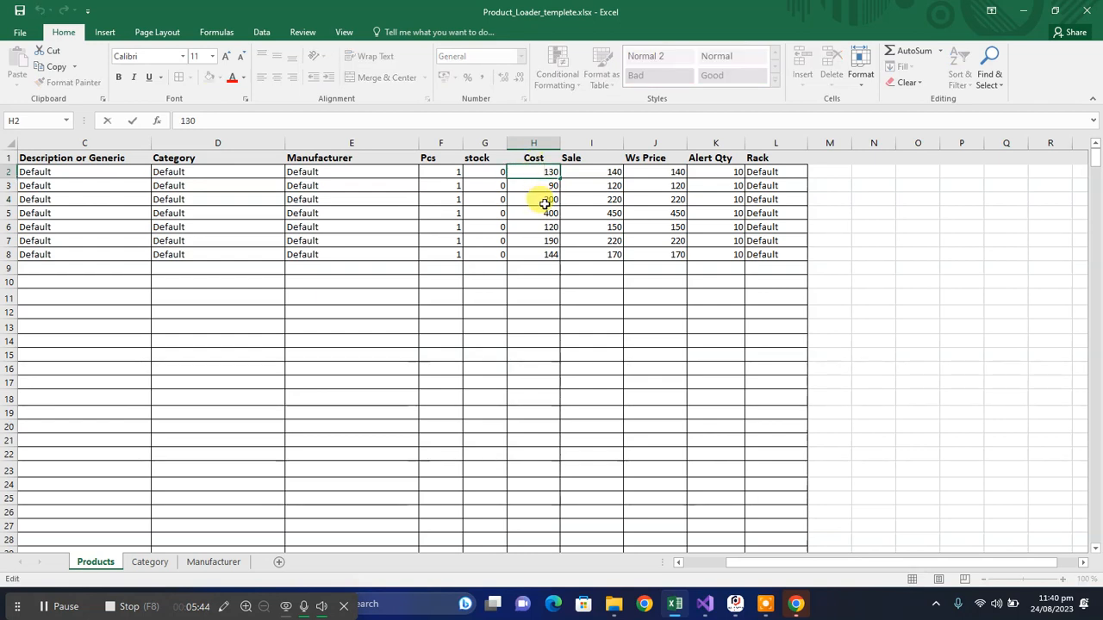
{"action": "left_click", "coordinate": [545, 200]}
{"action": "left_click", "coordinate": [541, 173]}
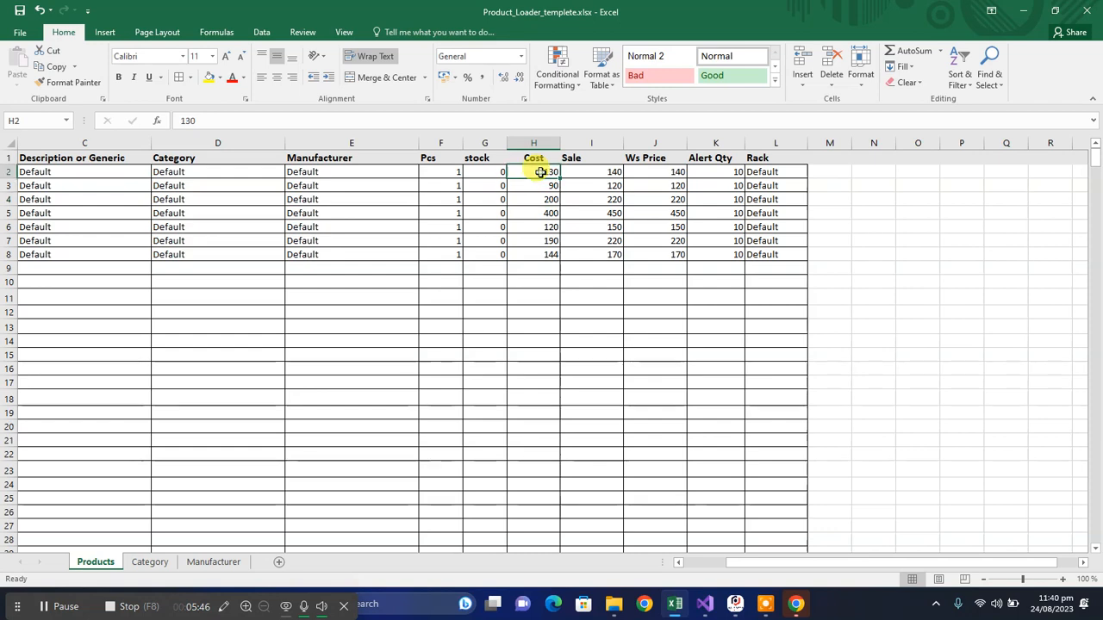
{"action": "left_click_drag", "start_coordinate": [540, 170], "coordinate": [546, 317]}
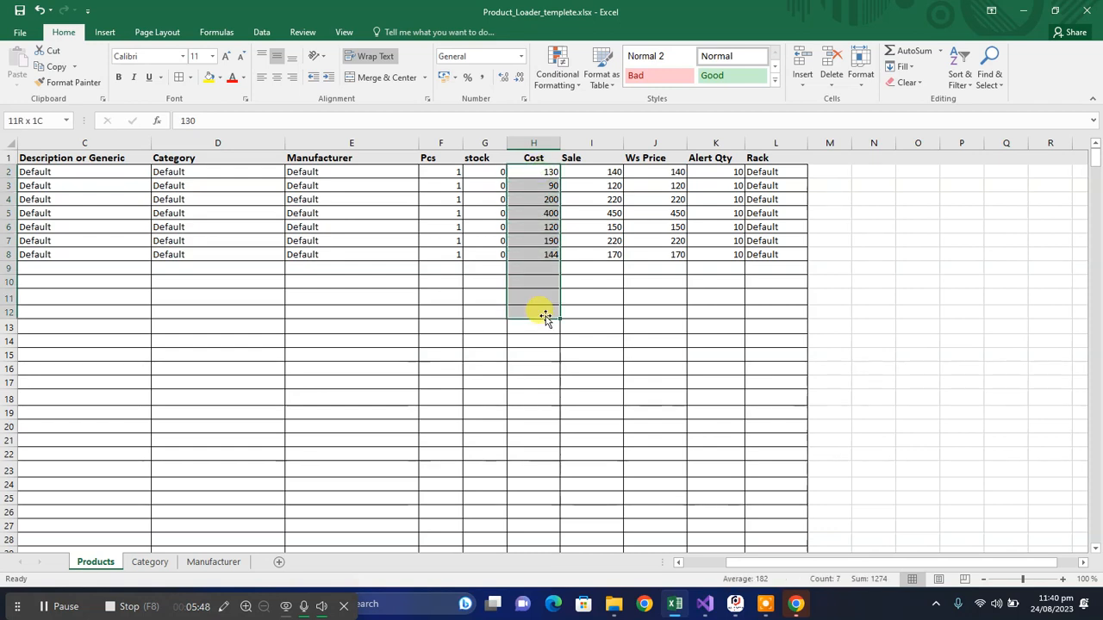
{"action": "left_click", "coordinate": [592, 212]}
{"action": "left_click_drag", "start_coordinate": [590, 169], "coordinate": [593, 262]}
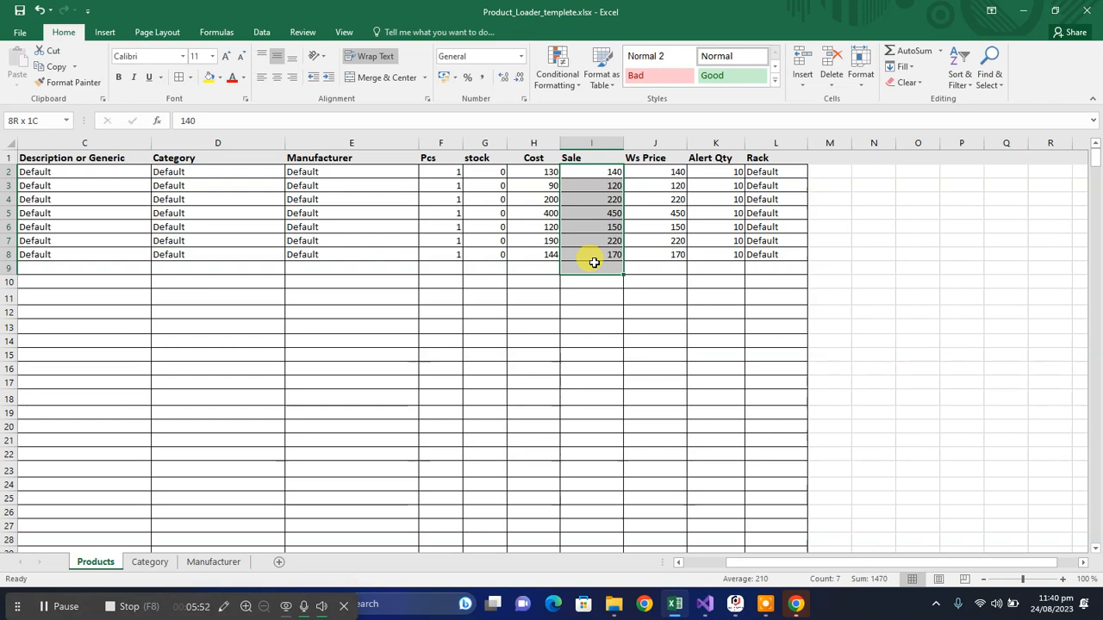
{"action": "left_click", "coordinate": [665, 226]}
{"action": "left_click_drag", "start_coordinate": [660, 167], "coordinate": [661, 267]}
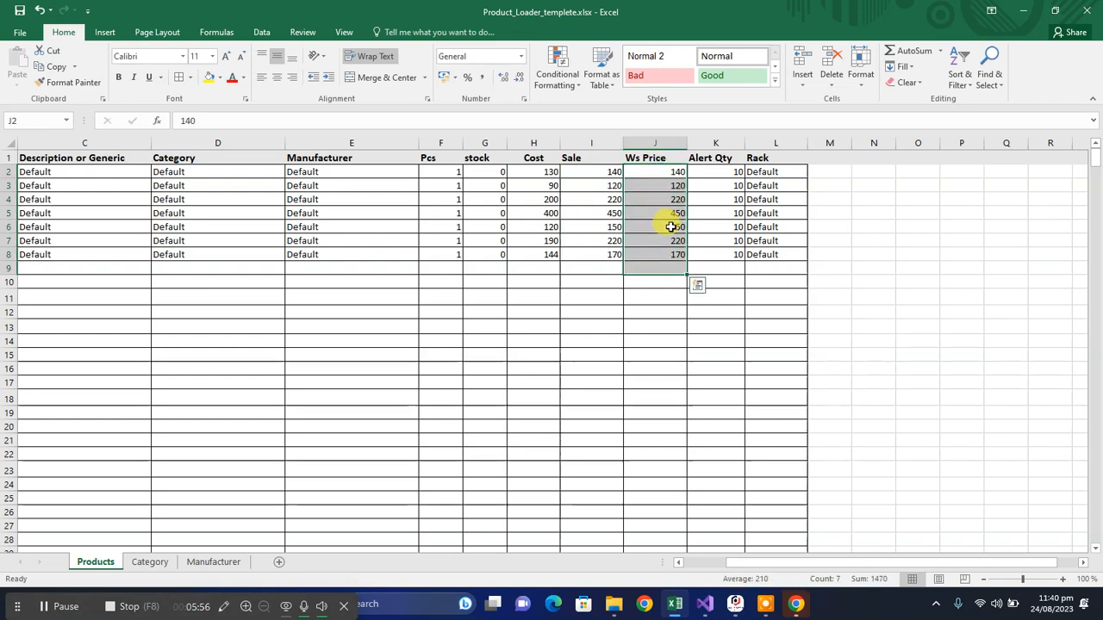
Set the Ws Price of the Panteen 185 ml row in cell J5 to 300
{"action": "left_click", "coordinate": [672, 186]}
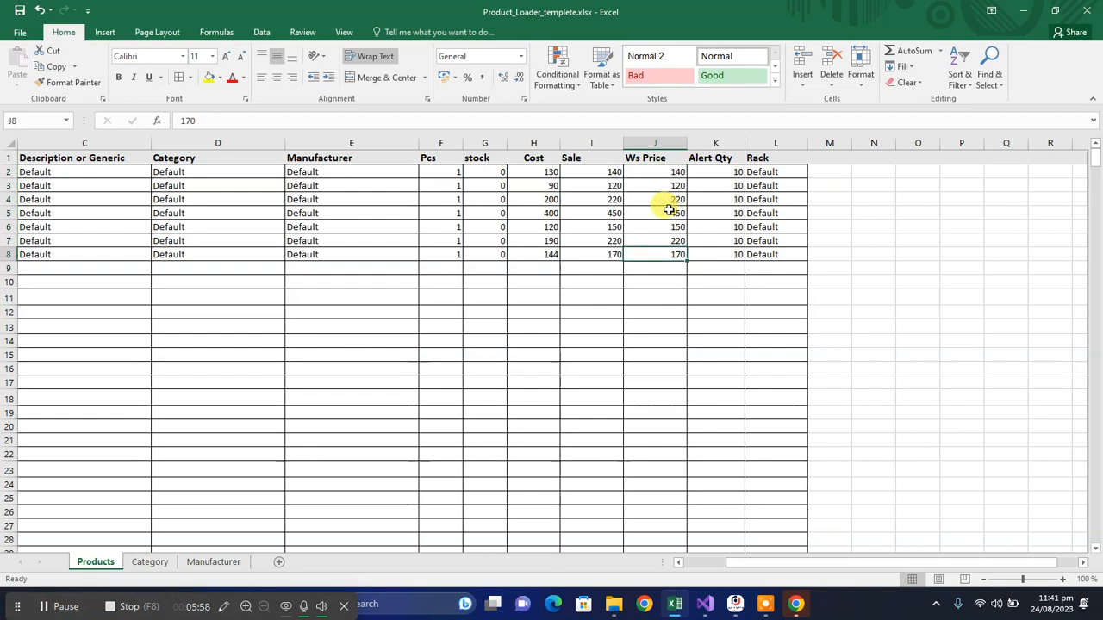
{"action": "double_click", "coordinate": [671, 212]}
{"action": "double_click", "coordinate": [671, 213]}
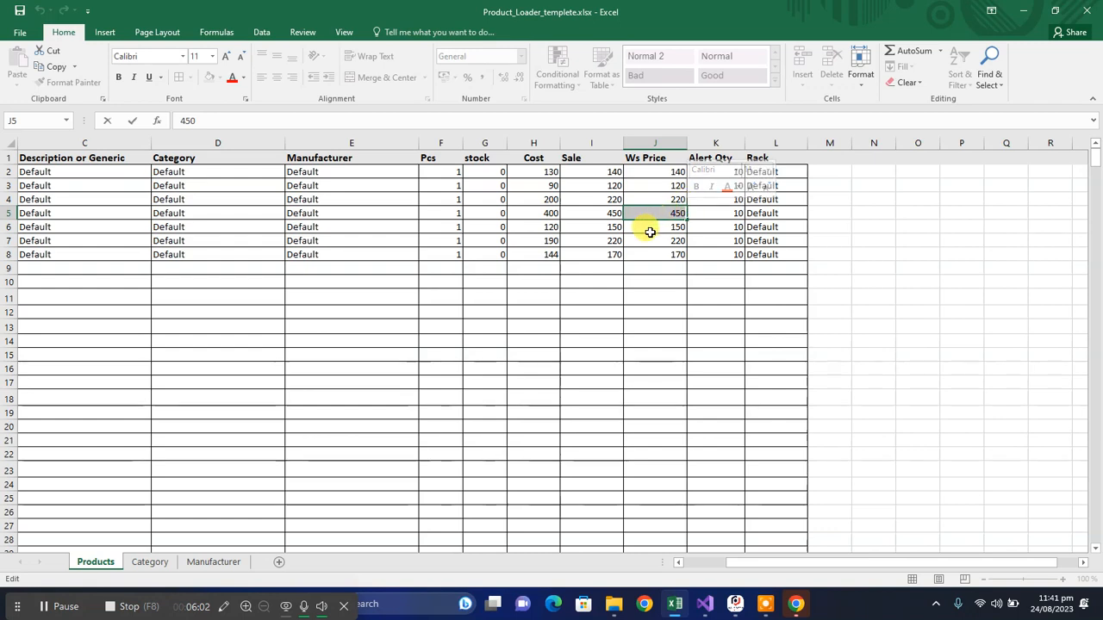
{"action": "type", "text": "a"}
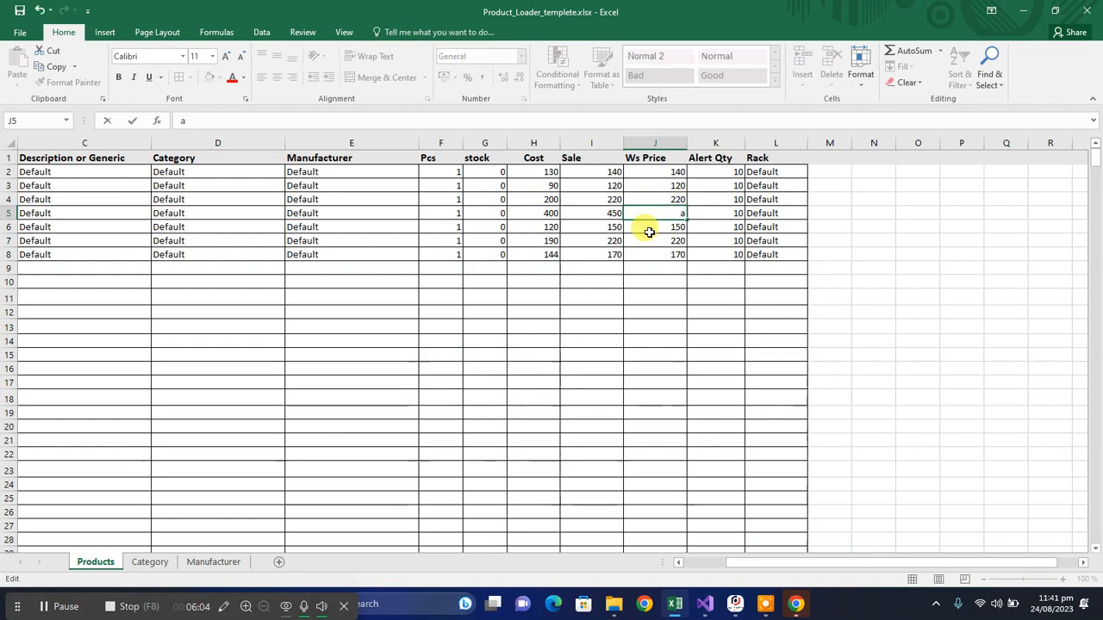
{"action": "type", "text": "300"}
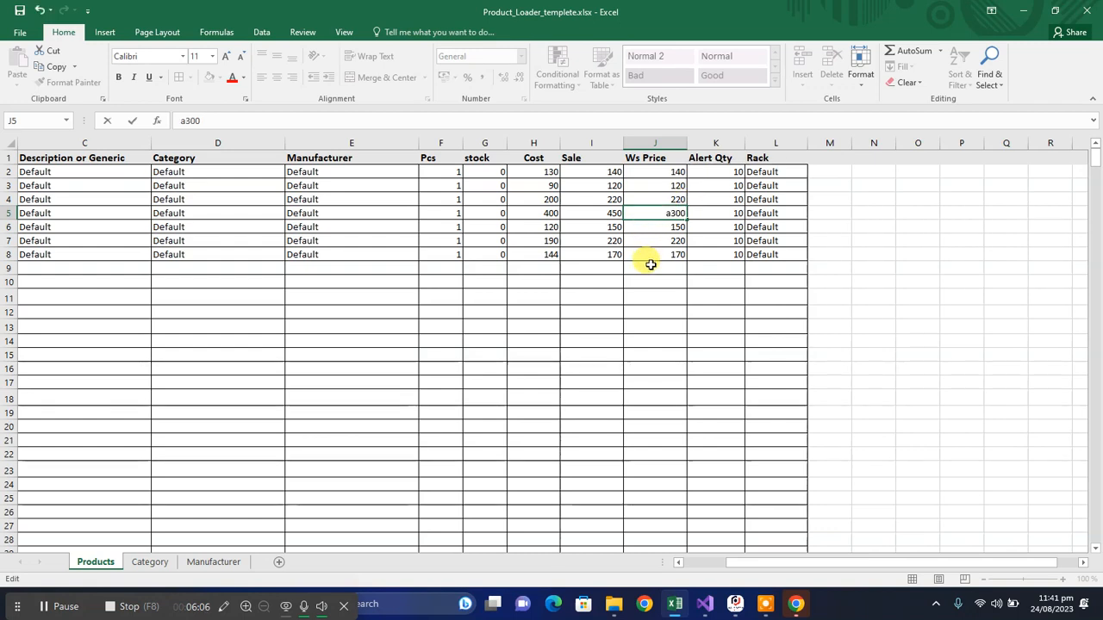
{"action": "key", "text": "Return"}
{"action": "double_click", "coordinate": [635, 213]}
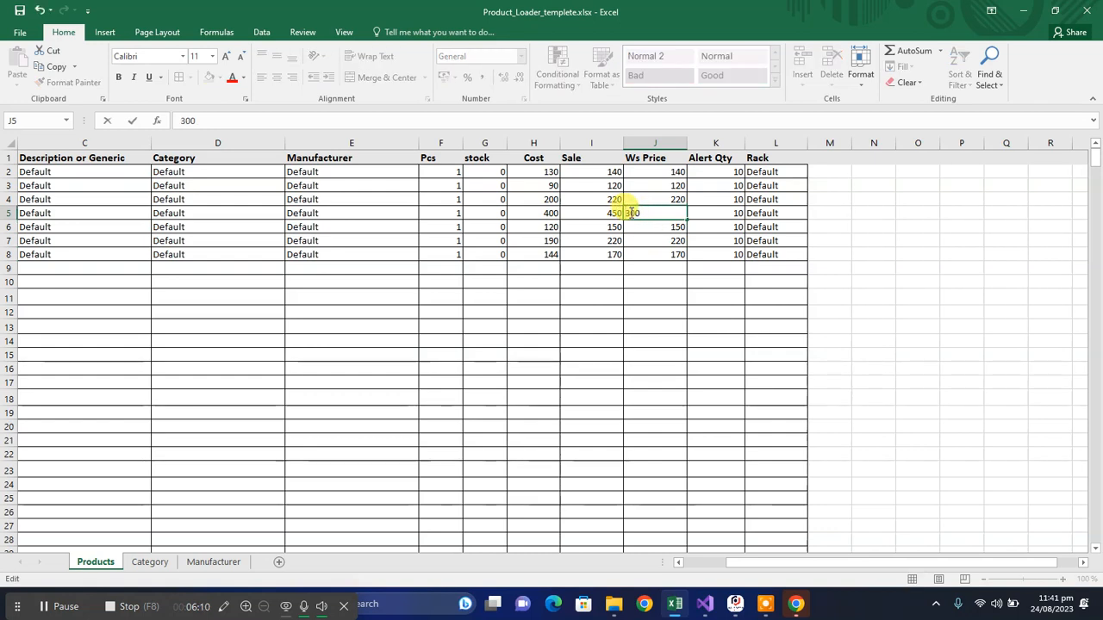
{"action": "key", "text": "Return"}
Review the Alert Qty and Rack values of the sample products
{"action": "left_click", "coordinate": [705, 184]}
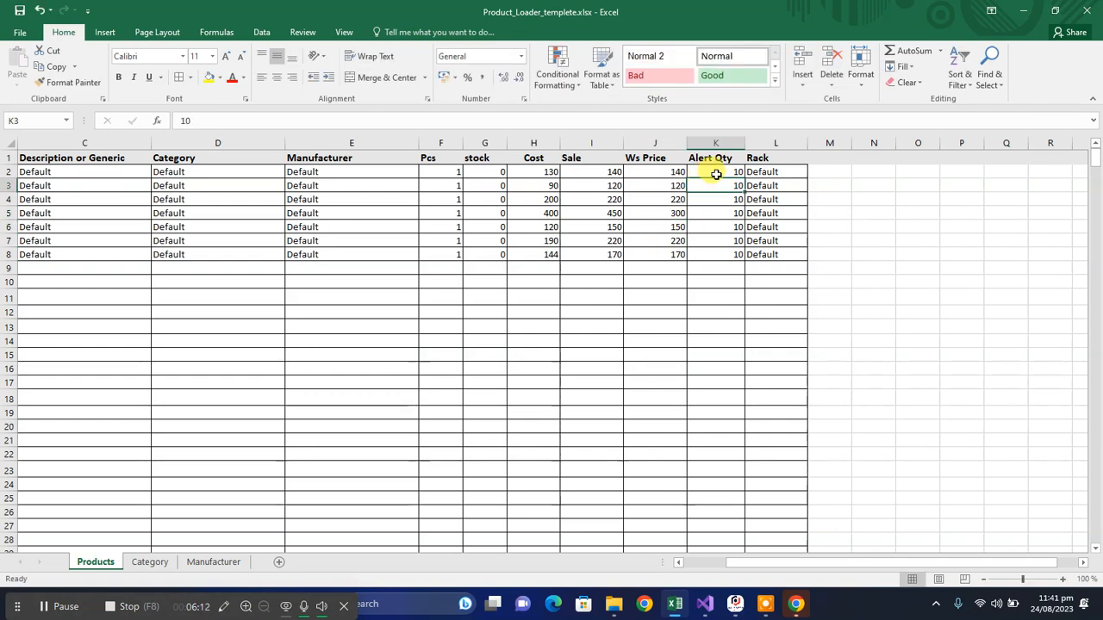
{"action": "left_click", "coordinate": [720, 172]}
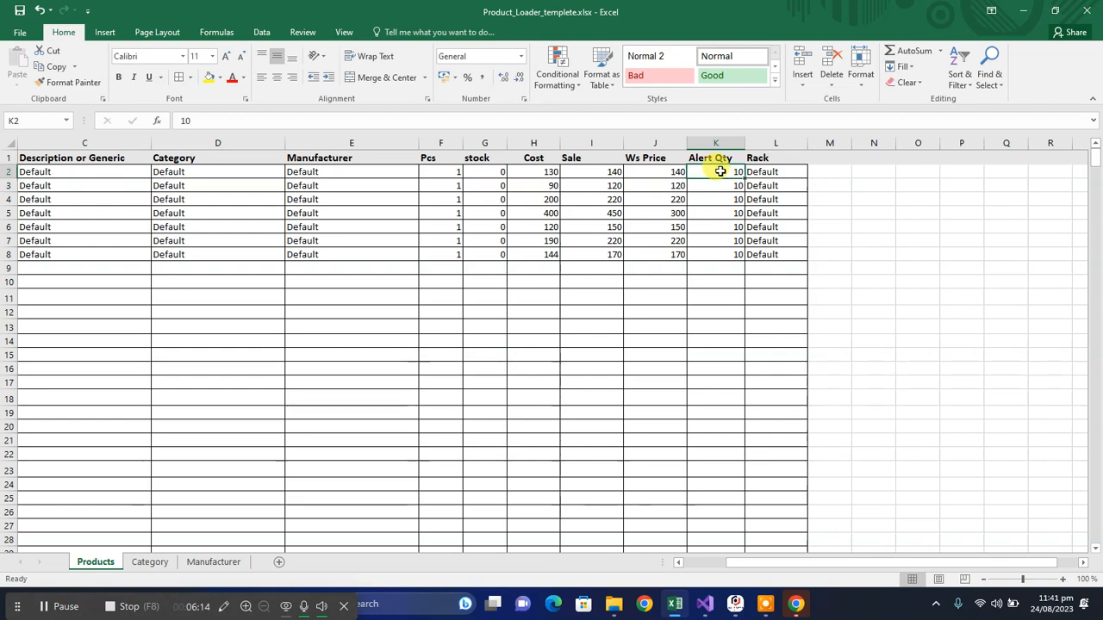
{"action": "left_click", "coordinate": [772, 173]}
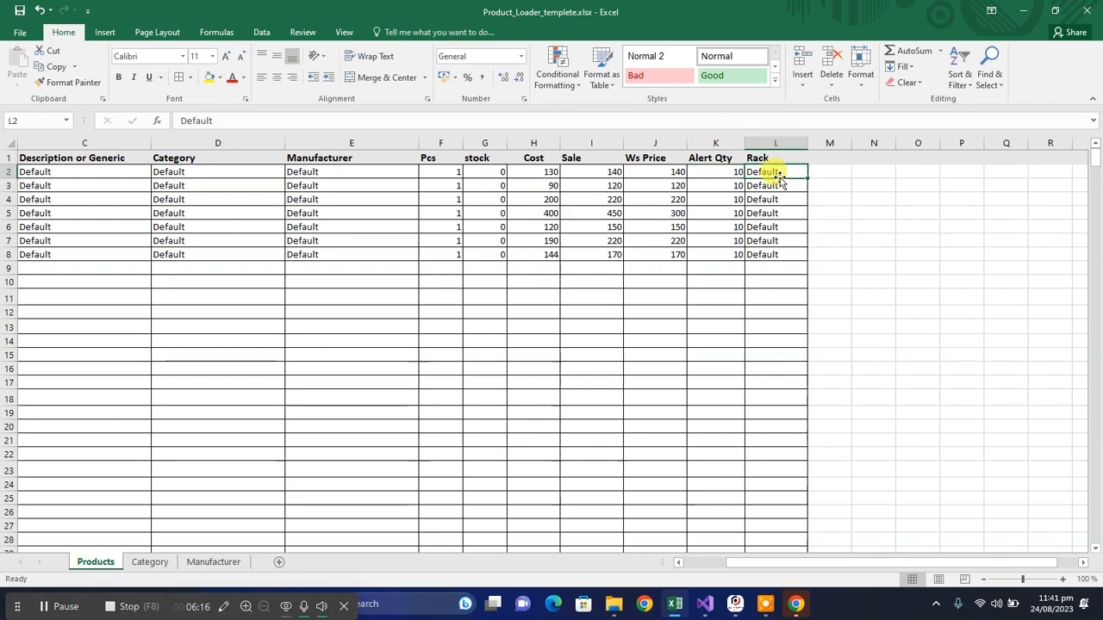
{"action": "left_click", "coordinate": [771, 240]}
Review the Barcode column and the first product's Item Name, Description, Category, Manufacturer and Pcs entries
{"action": "left_click_drag", "start_coordinate": [876, 563], "coordinate": [720, 563]}
{"action": "left_click", "coordinate": [484, 207]}
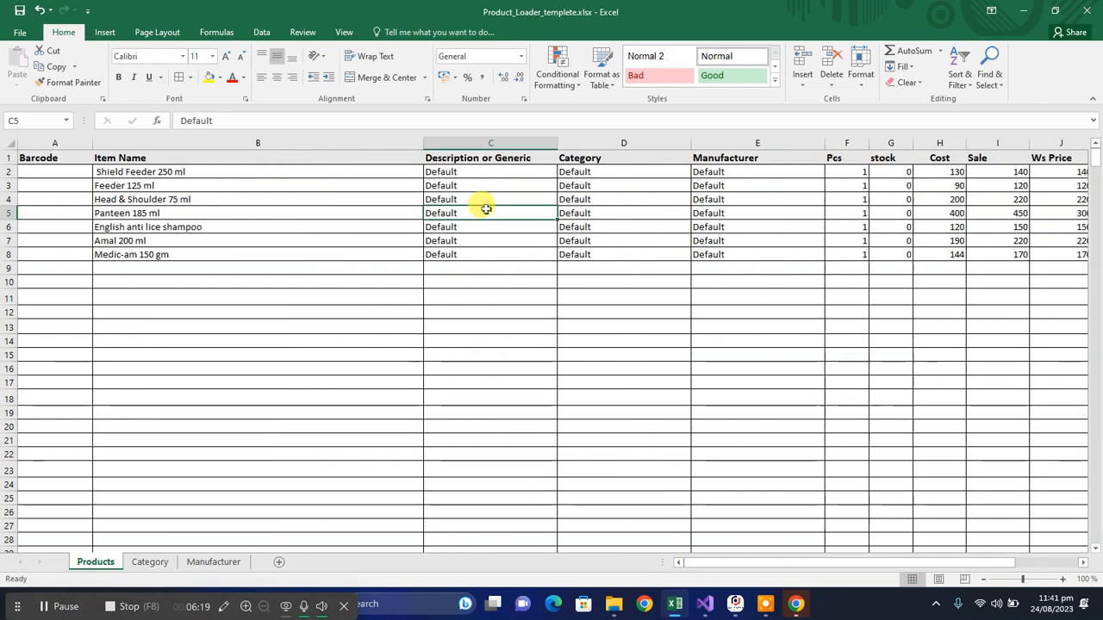
{"action": "left_click", "coordinate": [31, 182]}
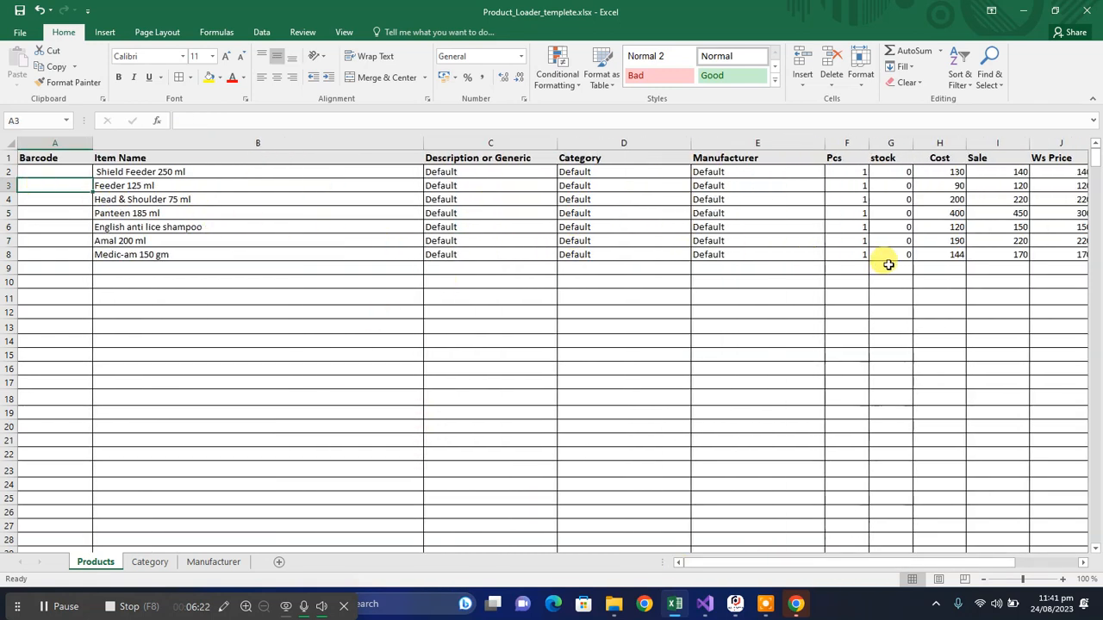
{"action": "left_click_drag", "start_coordinate": [737, 562], "coordinate": [640, 562]}
{"action": "left_click", "coordinate": [172, 172]}
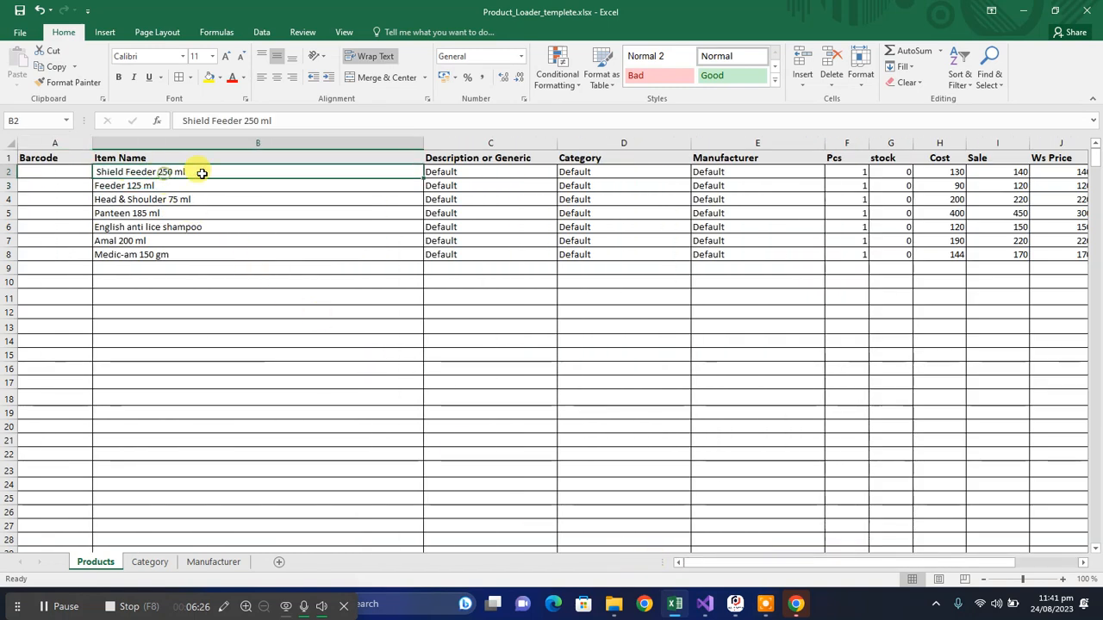
{"action": "left_click", "coordinate": [476, 177]}
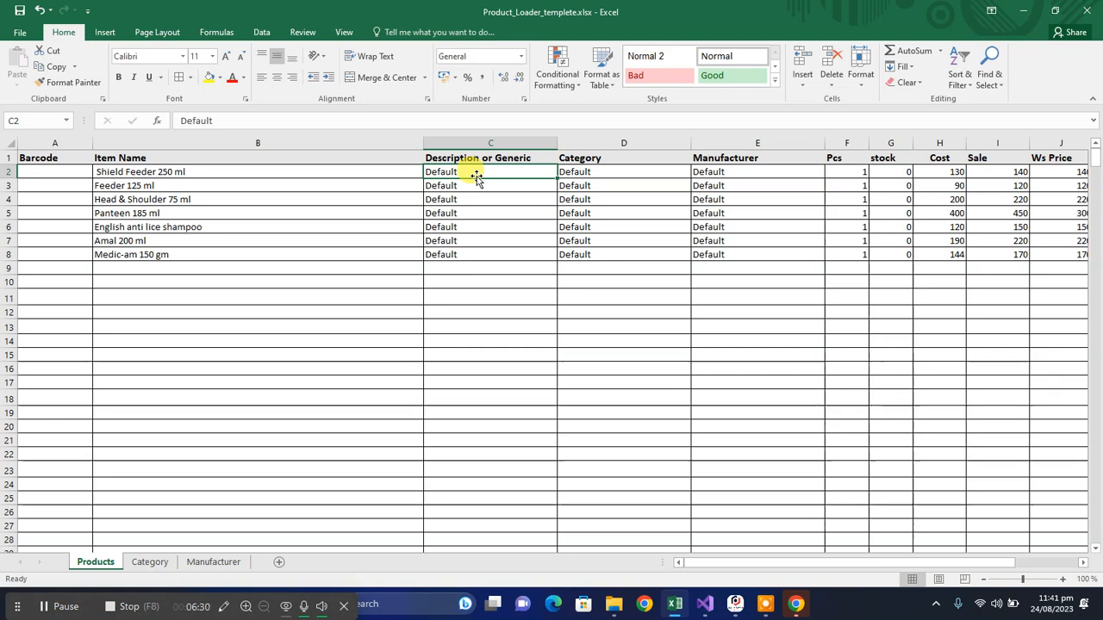
{"action": "left_click", "coordinate": [651, 173]}
{"action": "left_click", "coordinate": [741, 172]}
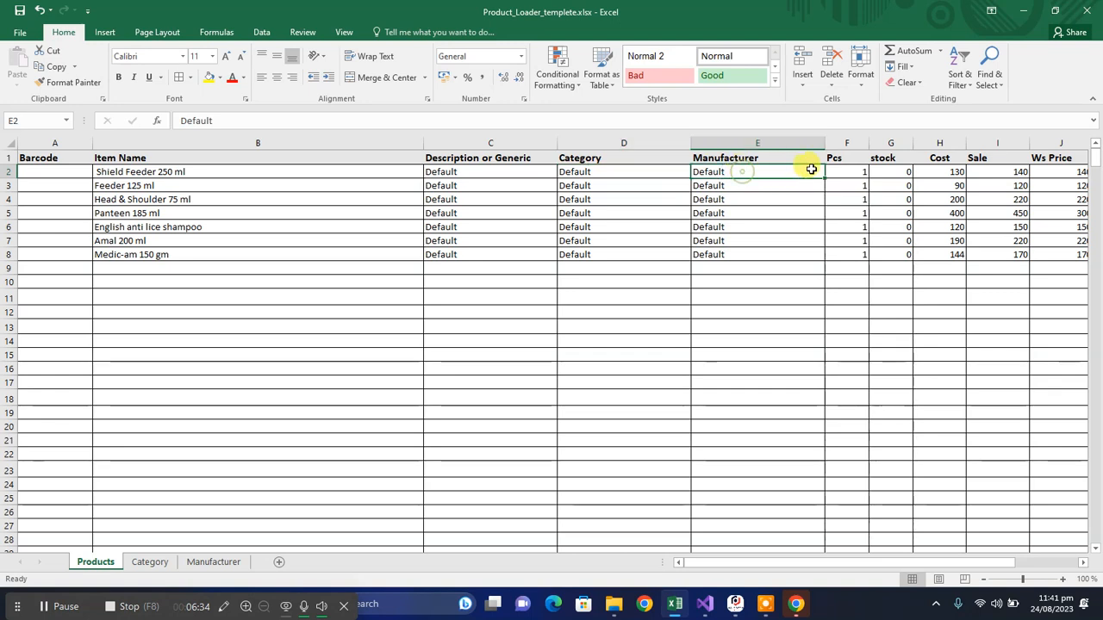
{"action": "left_click", "coordinate": [856, 170]}
Set the stock of the Shield Feeder 250 ml row in cell G2 to 10
{"action": "left_click_drag", "start_coordinate": [827, 564], "coordinate": [847, 563]}
{"action": "left_click", "coordinate": [815, 170]}
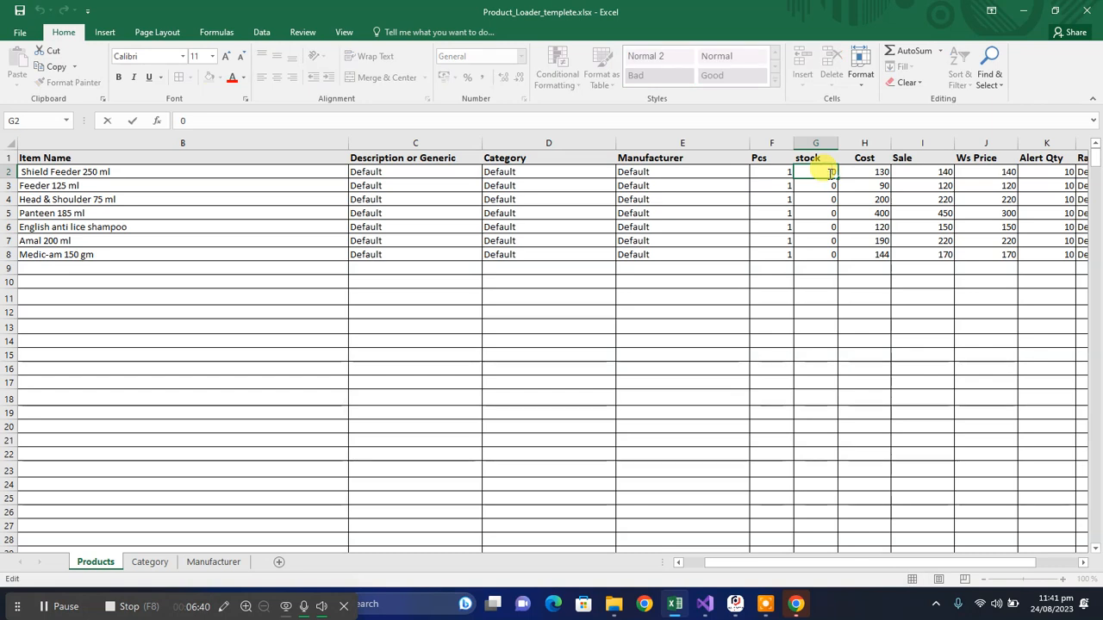
{"action": "key", "text": "Return"}
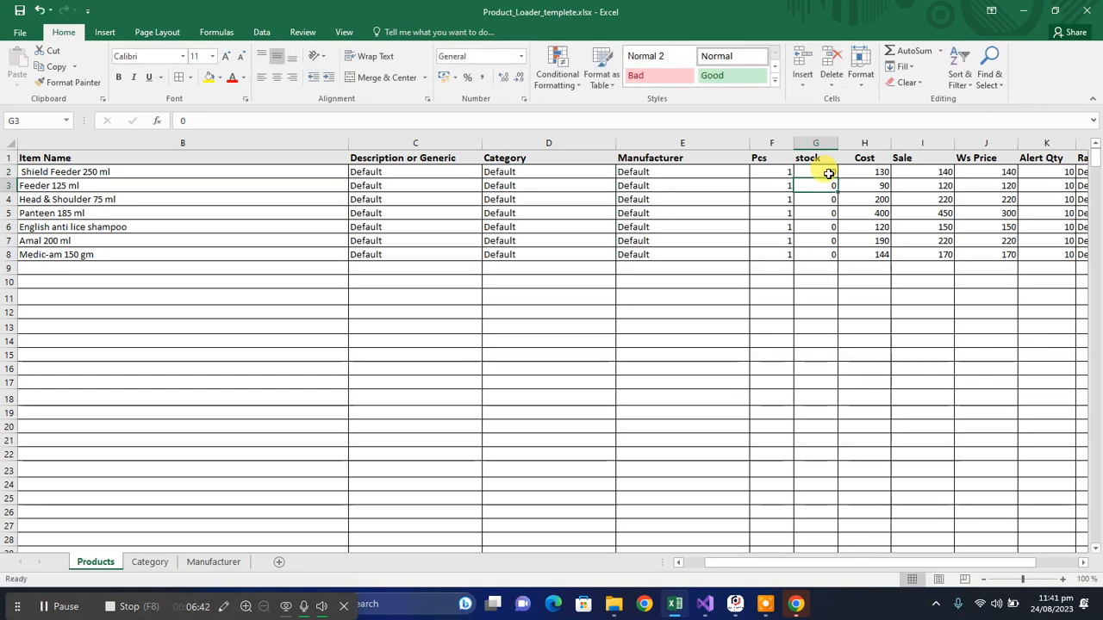
Review the Shield Feeder row's prices and rack, and look over the completed product rows from the Barcode column on
{"action": "left_click", "coordinate": [866, 173]}
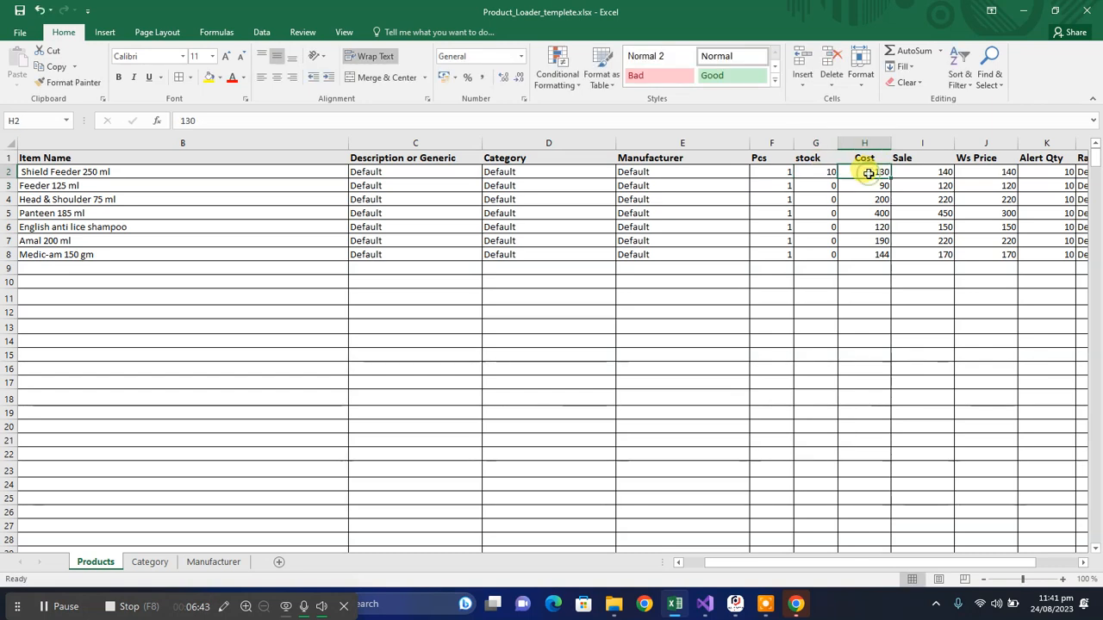
{"action": "left_click", "coordinate": [936, 174]}
{"action": "left_click", "coordinate": [982, 172]}
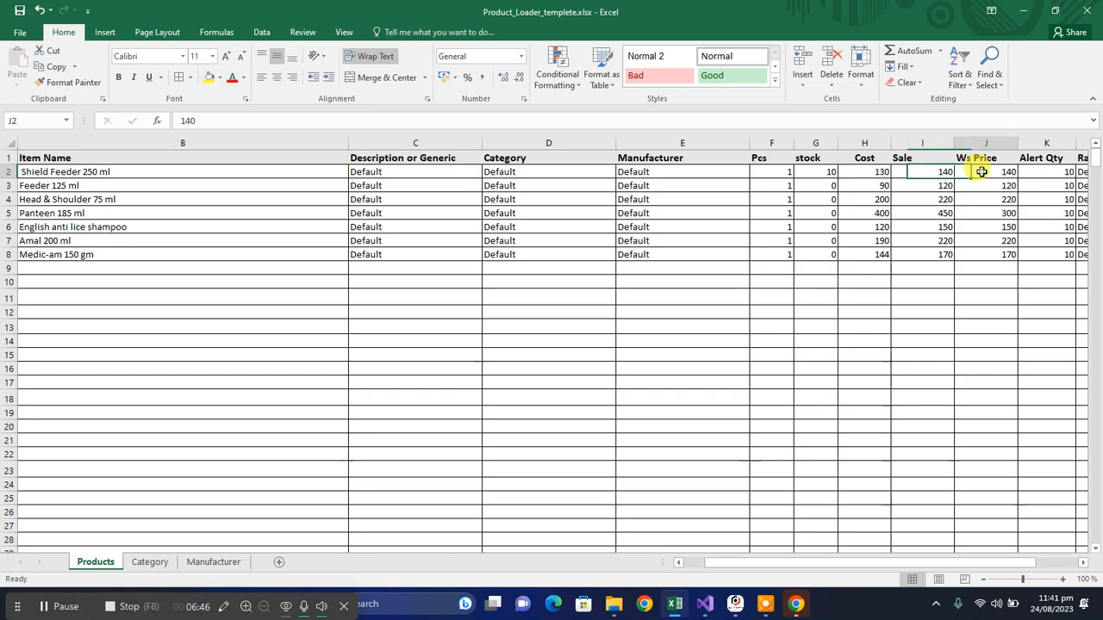
{"action": "mouse_move", "coordinate": [916, 565]}
{"action": "left_mouse_down"}
{"action": "mouse_move", "coordinate": [890, 565]}
{"action": "mouse_move", "coordinate": [924, 558]}
{"action": "left_mouse_up"}
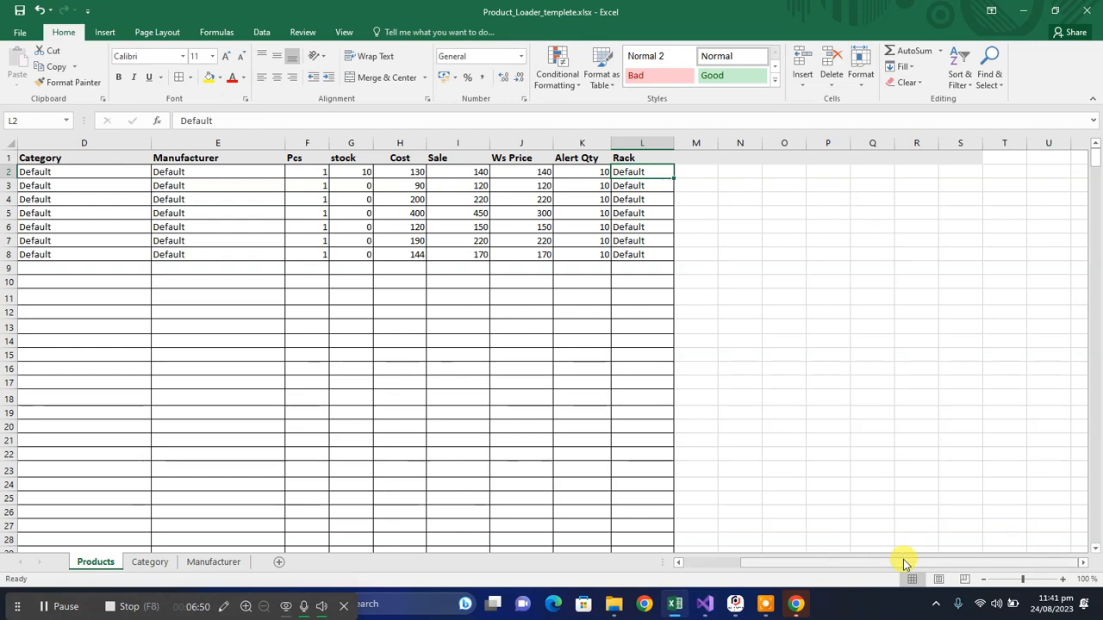
{"action": "left_click_drag", "start_coordinate": [904, 562], "coordinate": [739, 562]}
{"action": "left_click", "coordinate": [286, 284]}
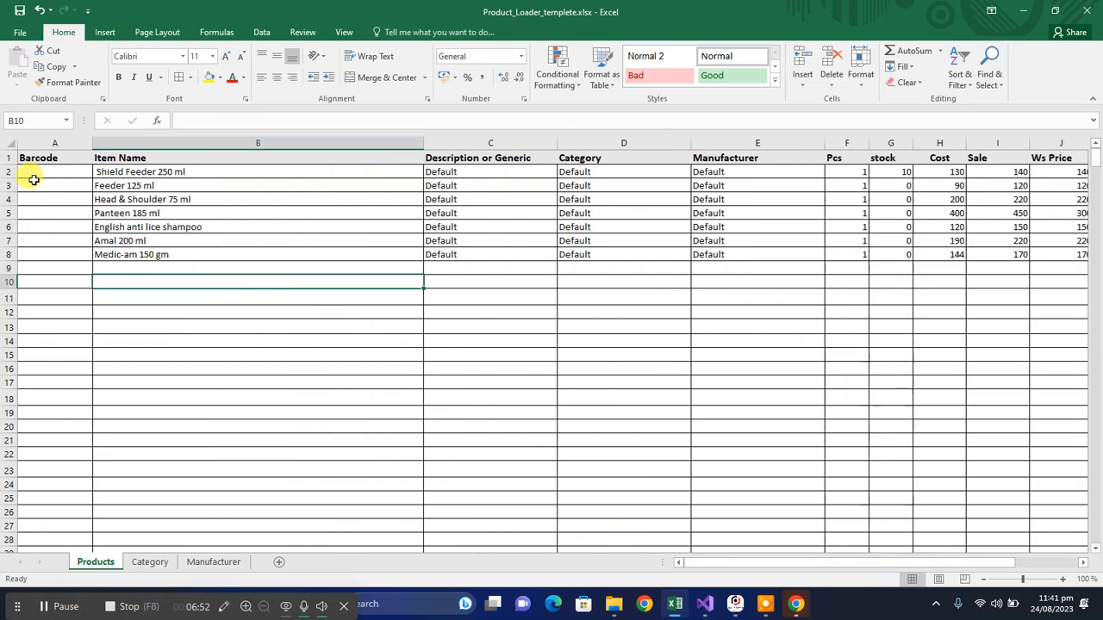
{"action": "left_click_drag", "start_coordinate": [32, 182], "coordinate": [222, 264]}
{"action": "left_click", "coordinate": [221, 264]}
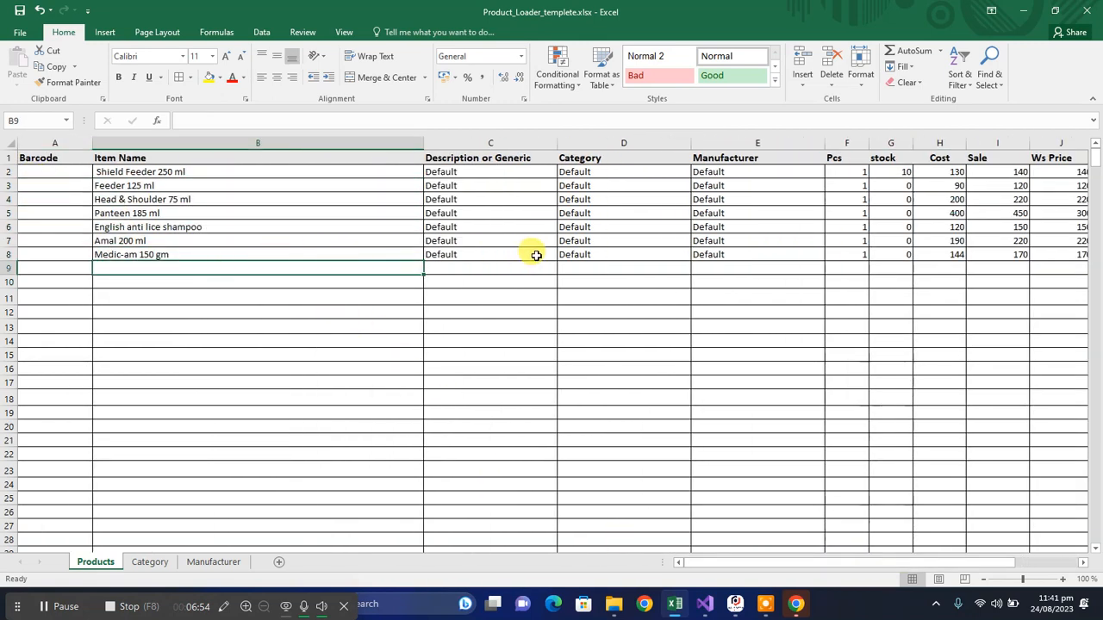
{"action": "left_click", "coordinate": [163, 280]}
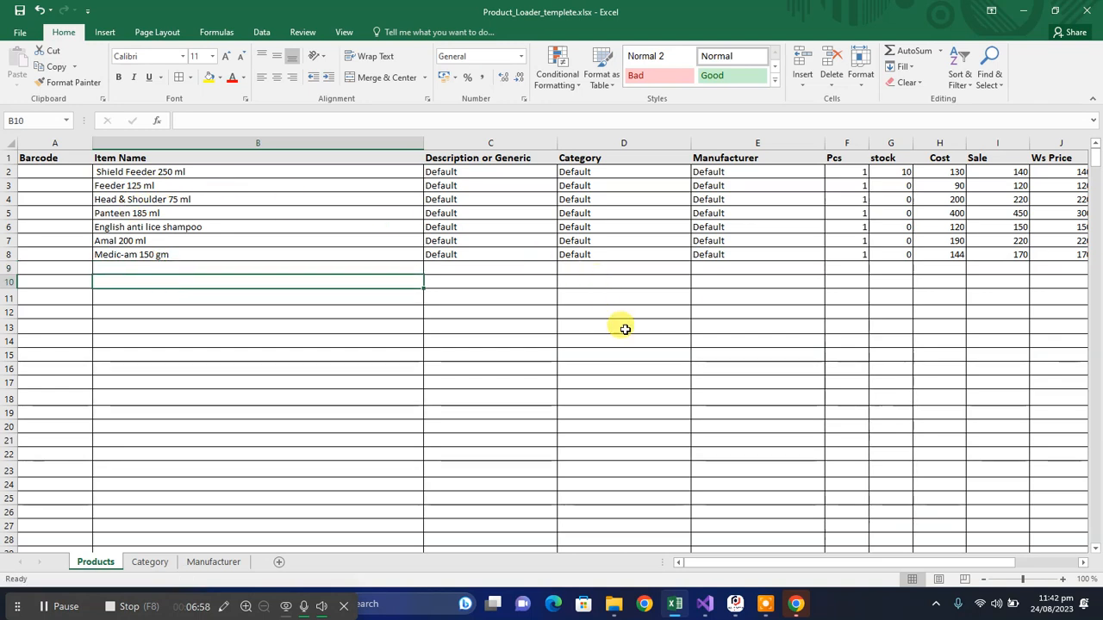
Switch to HA-SOFTS Smart Inventory and examine the product list and the product definition screen
{"action": "left_click", "coordinate": [738, 610]}
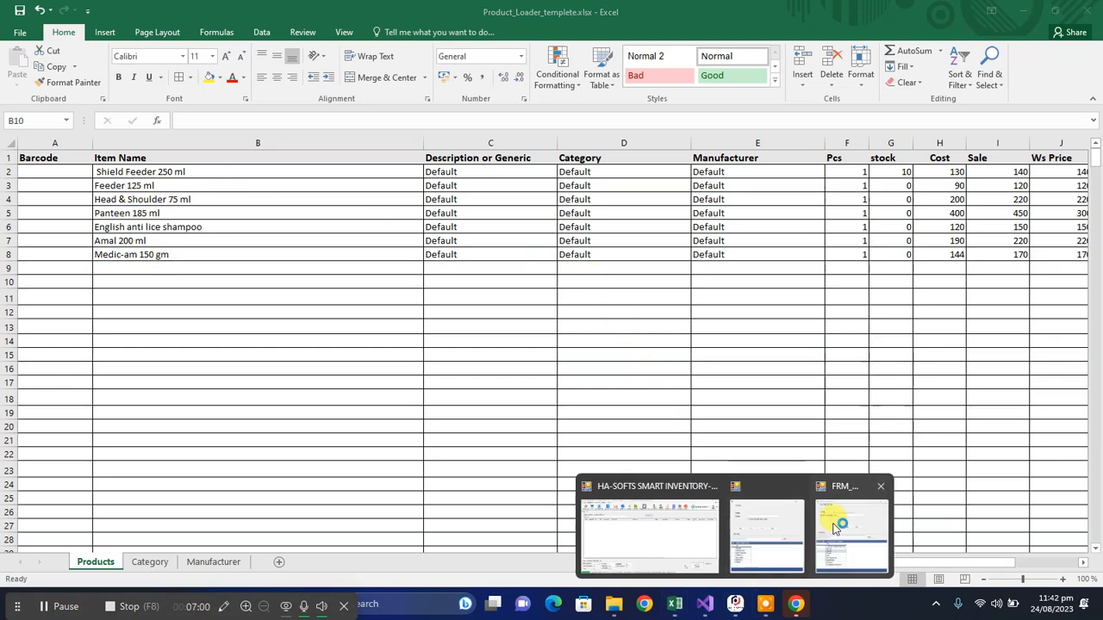
{"action": "left_click", "coordinate": [793, 486]}
{"action": "left_click", "coordinate": [840, 489]}
{"action": "left_click", "coordinate": [732, 530]}
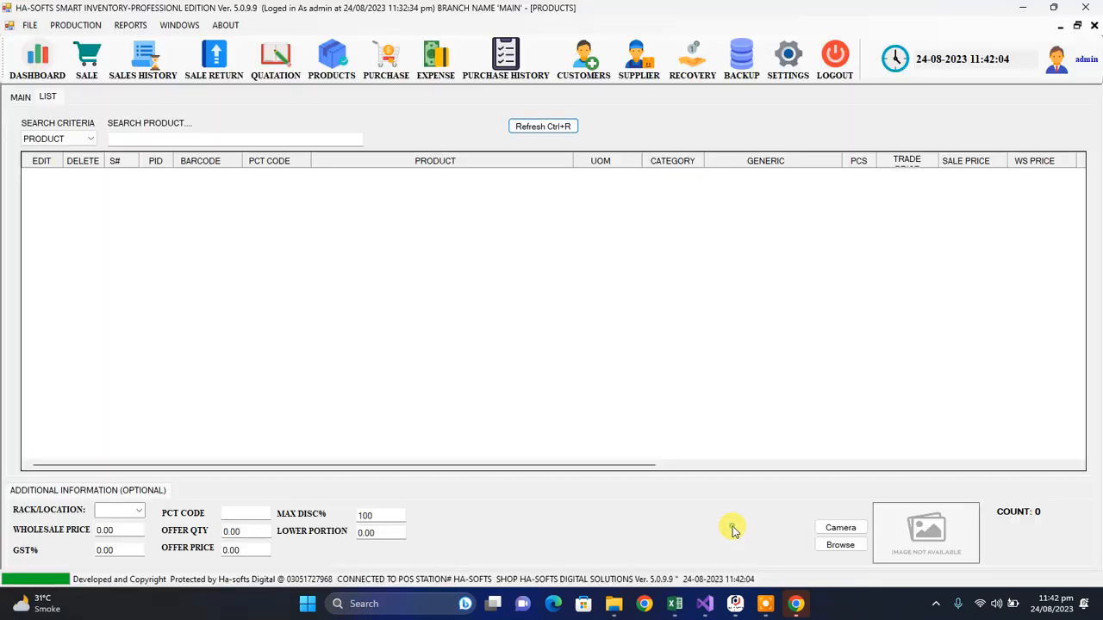
{"action": "left_click", "coordinate": [20, 98]}
{"action": "left_click", "coordinate": [47, 97]}
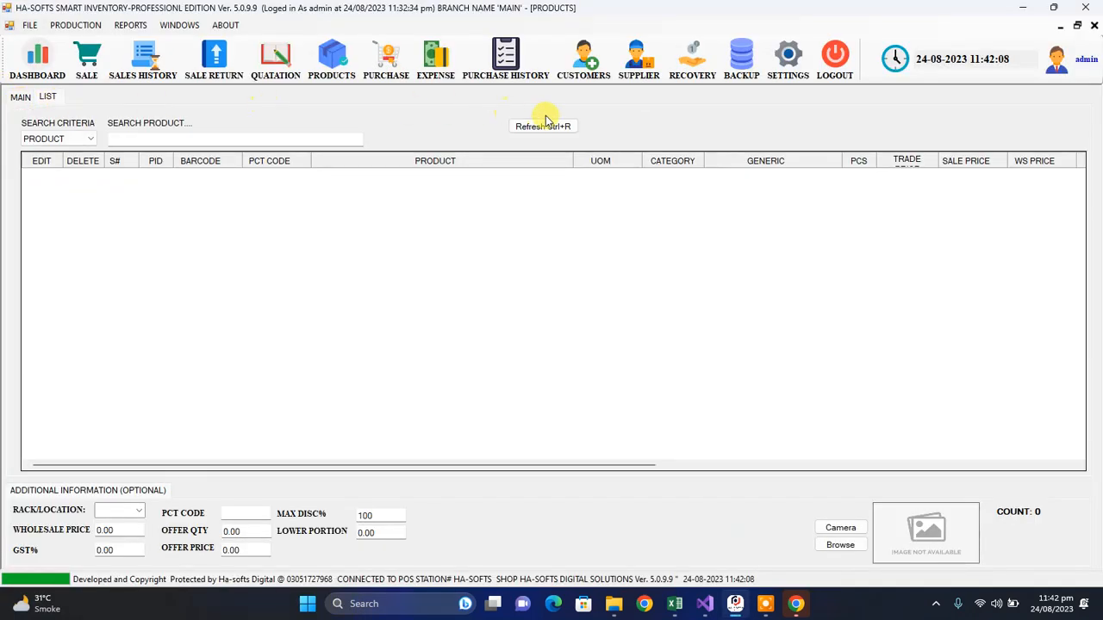
{"action": "left_click", "coordinate": [20, 97]}
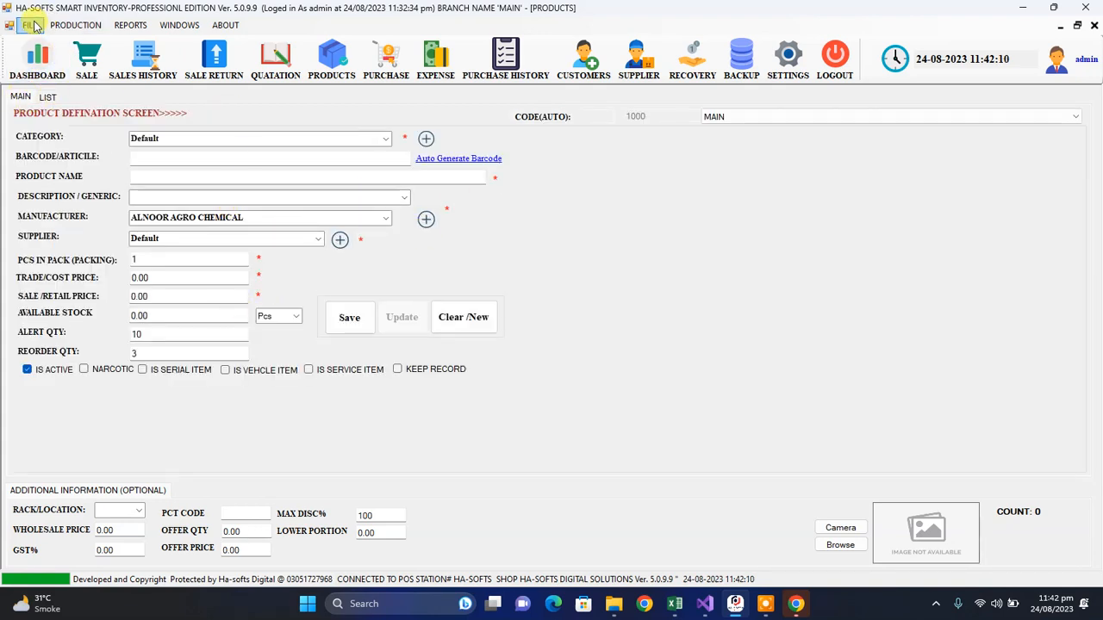
Open the product importer for importing items/products into stock
{"action": "left_click", "coordinate": [30, 25]}
{"action": "mouse_move", "coordinate": [104, 65]}
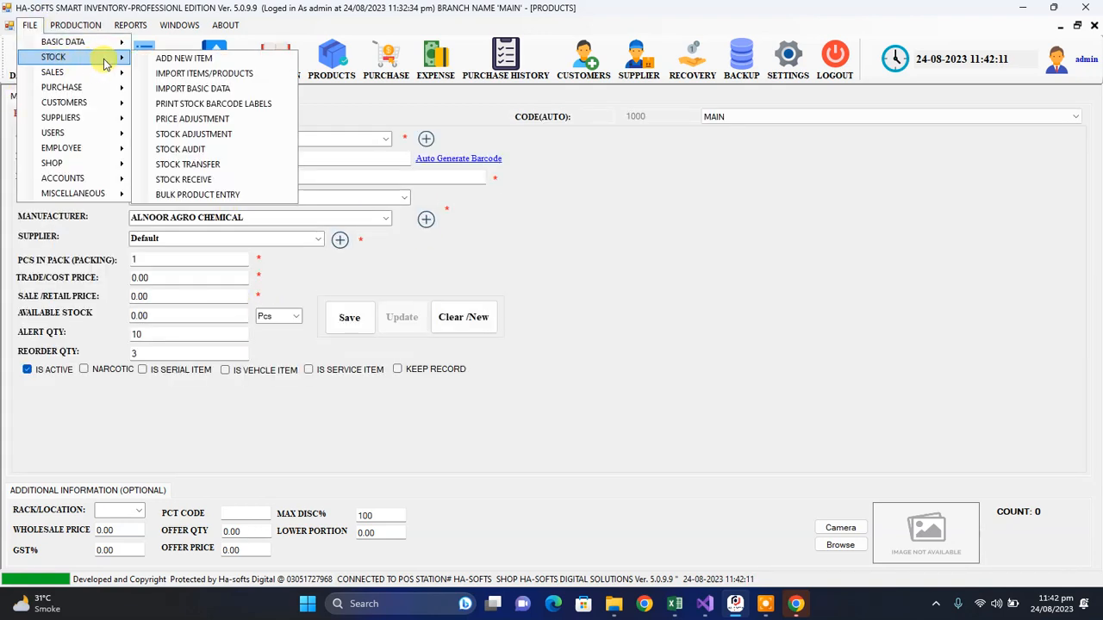
{"action": "left_click", "coordinate": [195, 77]}
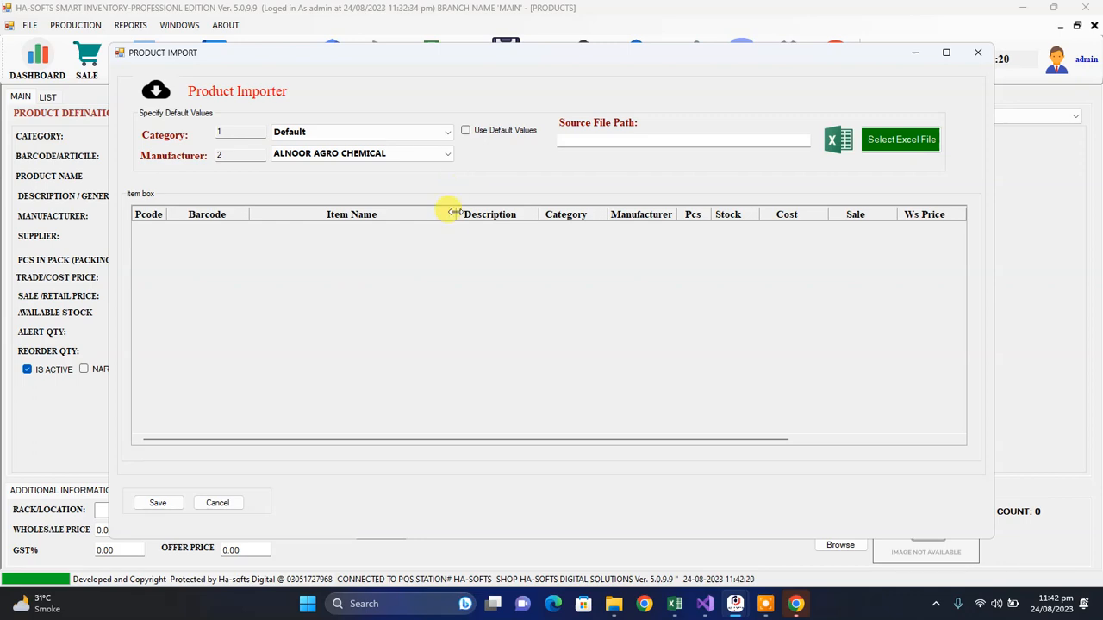
Switch to Excel, review the Category and Manufacturer entries of the product rows, and return to the Product Importer
{"action": "left_click", "coordinate": [675, 603]}
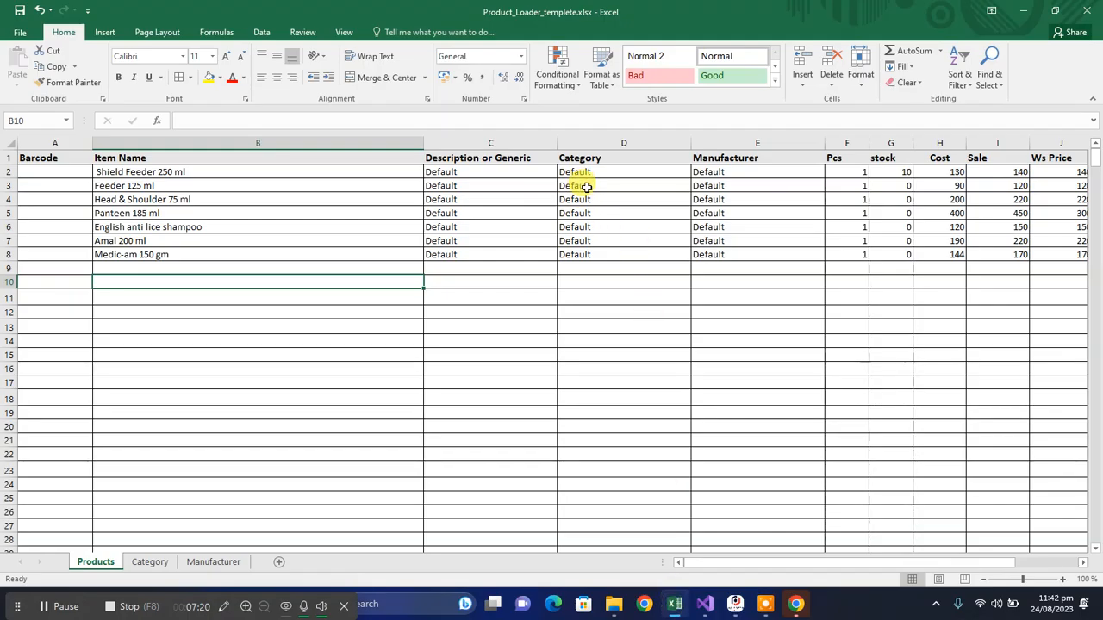
{"action": "left_click_drag", "start_coordinate": [581, 176], "coordinate": [594, 282]}
{"action": "left_click", "coordinate": [701, 255]}
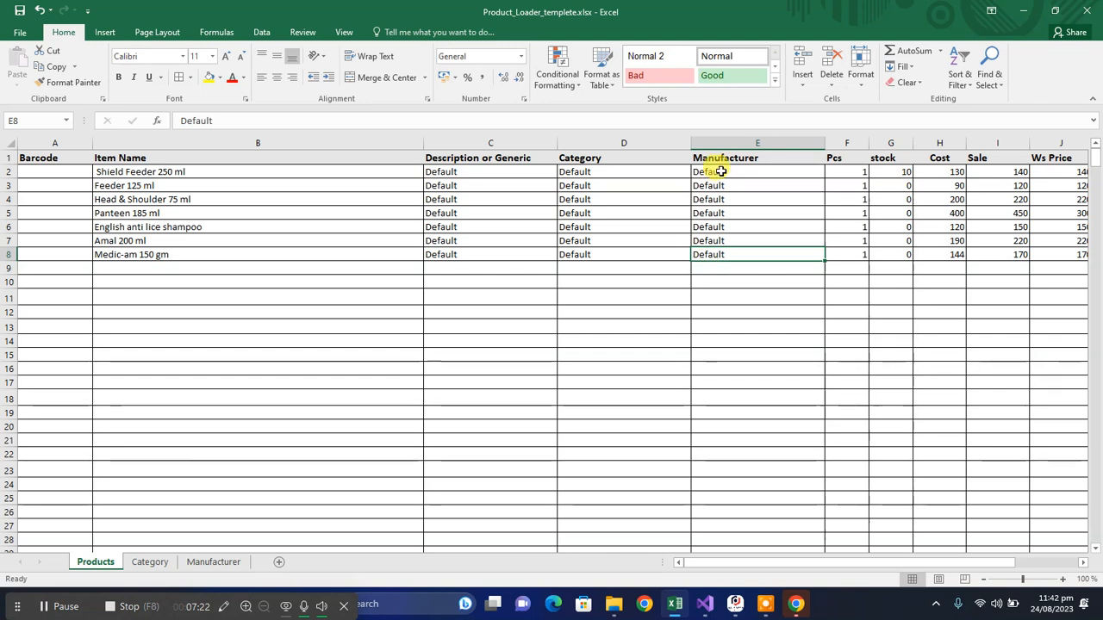
{"action": "left_click_drag", "start_coordinate": [707, 170], "coordinate": [722, 273]}
{"action": "left_click", "coordinate": [641, 242]}
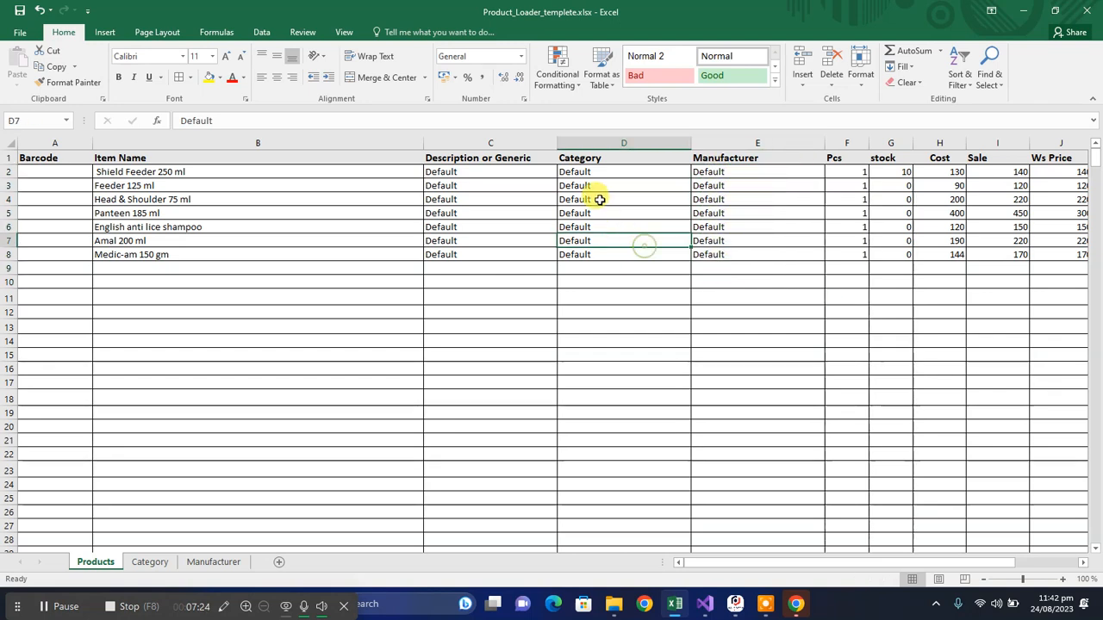
{"action": "left_click", "coordinate": [592, 176]}
{"action": "left_click_drag", "start_coordinate": [592, 185], "coordinate": [603, 300]}
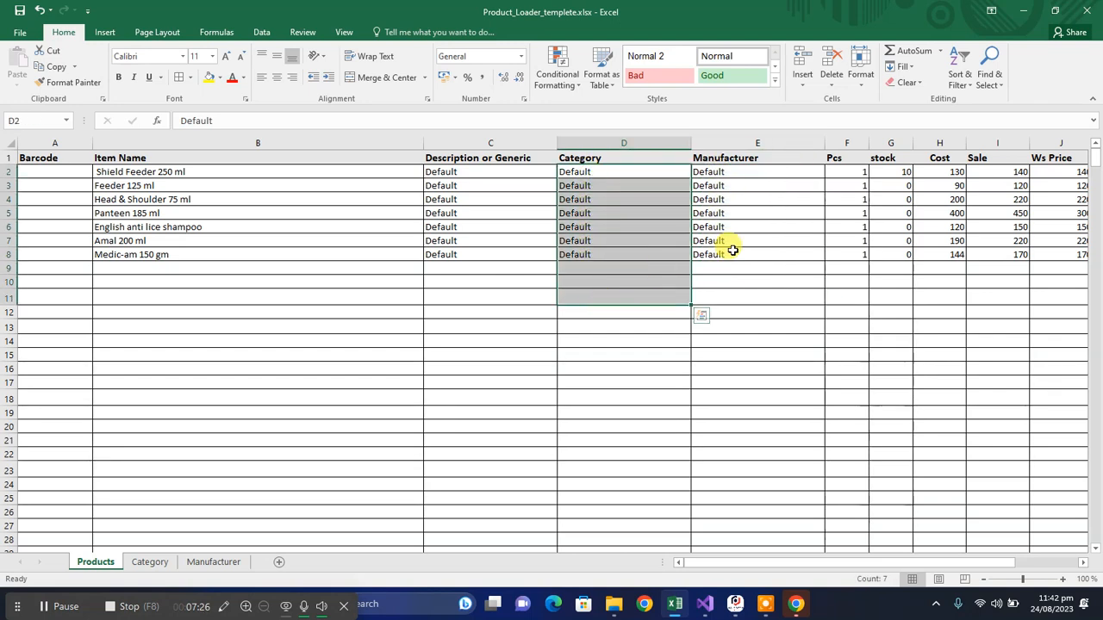
{"action": "mouse_move", "coordinate": [734, 602]}
{"action": "left_click", "coordinate": [811, 515]}
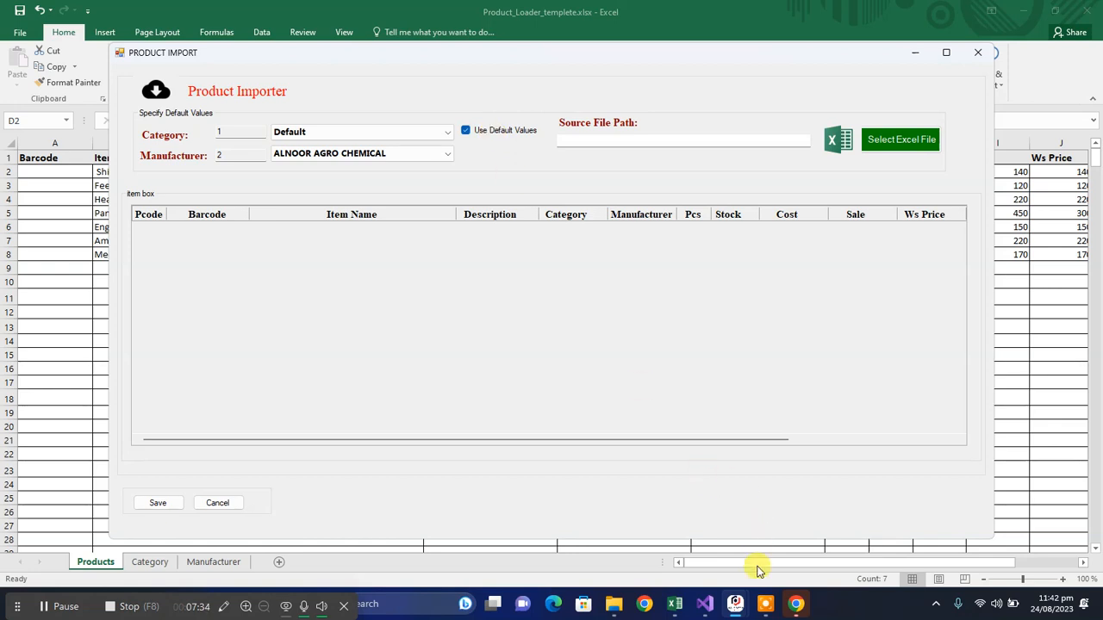
Compare the Category and Manufacturer columns in the Excel template with the Product Importer's default values
{"action": "left_click", "coordinate": [675, 603]}
{"action": "left_click", "coordinate": [674, 228]}
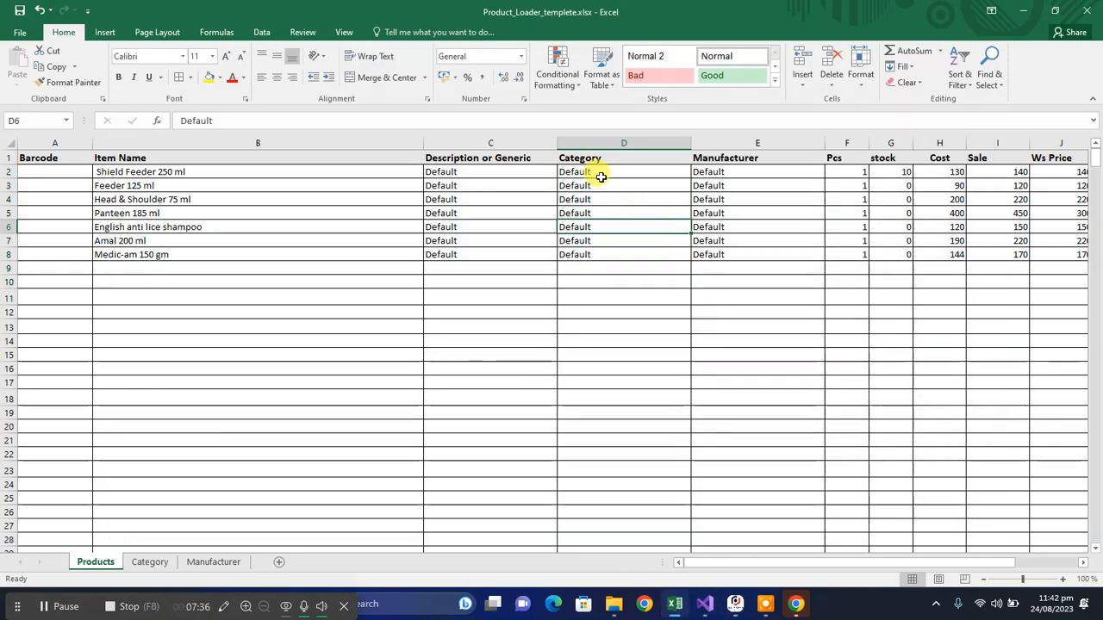
{"action": "left_click_drag", "start_coordinate": [601, 177], "coordinate": [598, 308]}
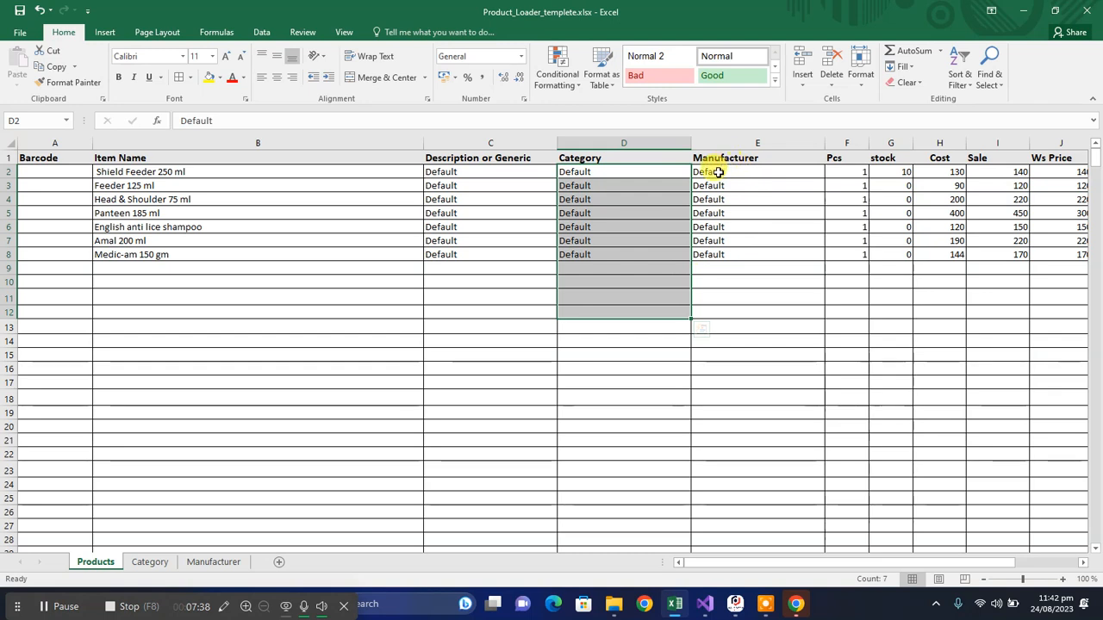
{"action": "left_click_drag", "start_coordinate": [718, 172], "coordinate": [716, 296]}
{"action": "left_click", "coordinate": [716, 296]}
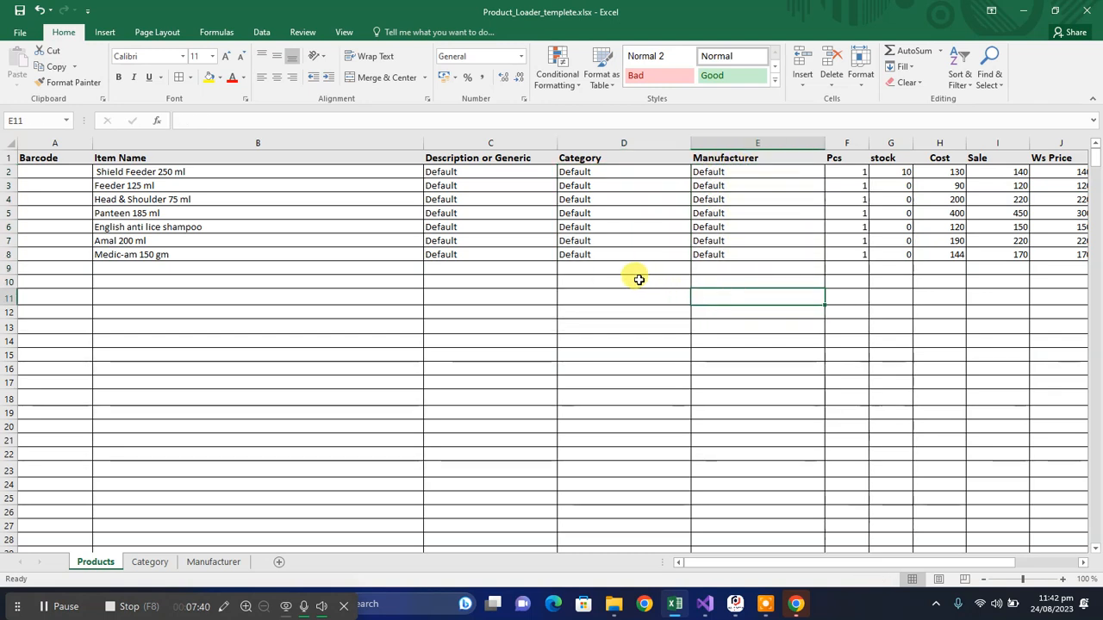
{"action": "left_click", "coordinate": [576, 254]}
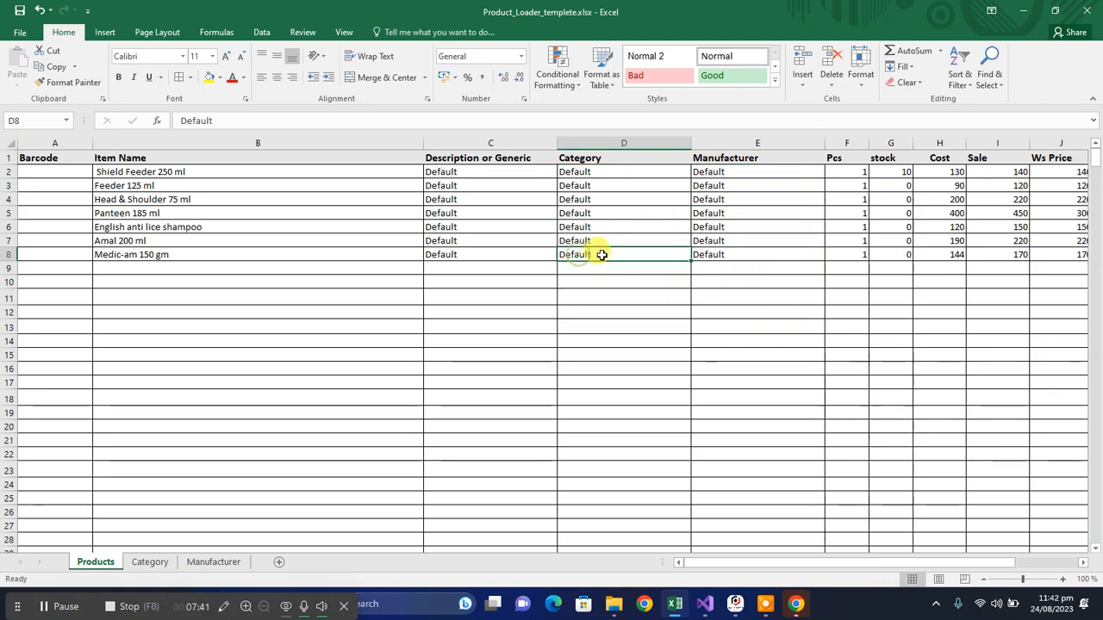
{"action": "left_click", "coordinate": [738, 605]}
{"action": "left_click", "coordinate": [797, 551]}
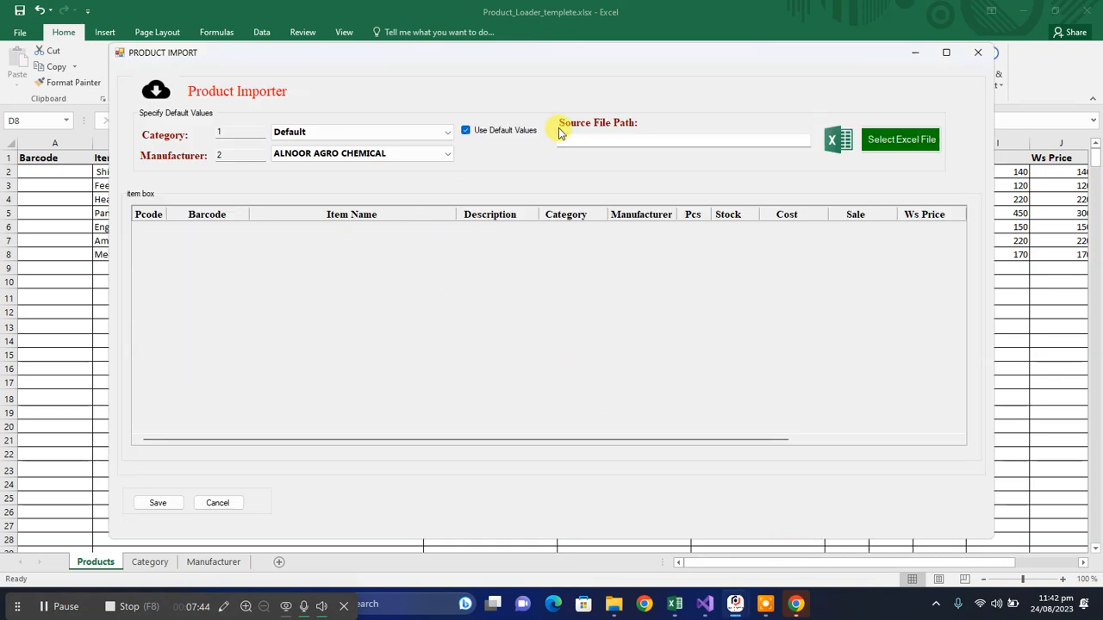
Check the Category entries of the Feeder 125 ml and Panteen 185 ml rows in Excel against the importer's default category
{"action": "left_click", "coordinate": [915, 58]}
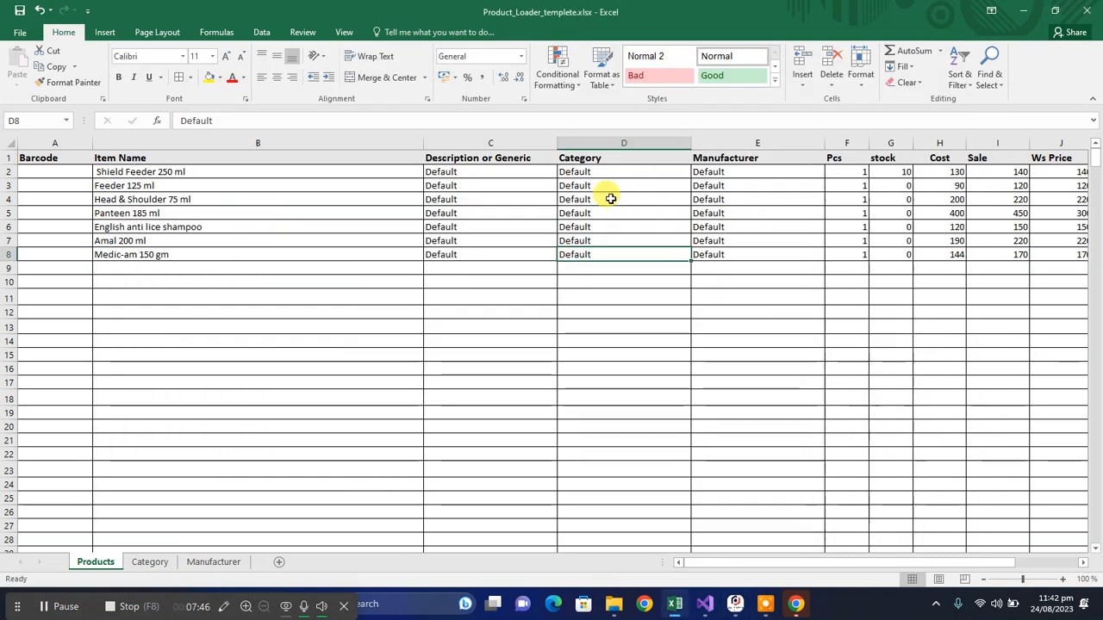
{"action": "left_click", "coordinate": [602, 183]}
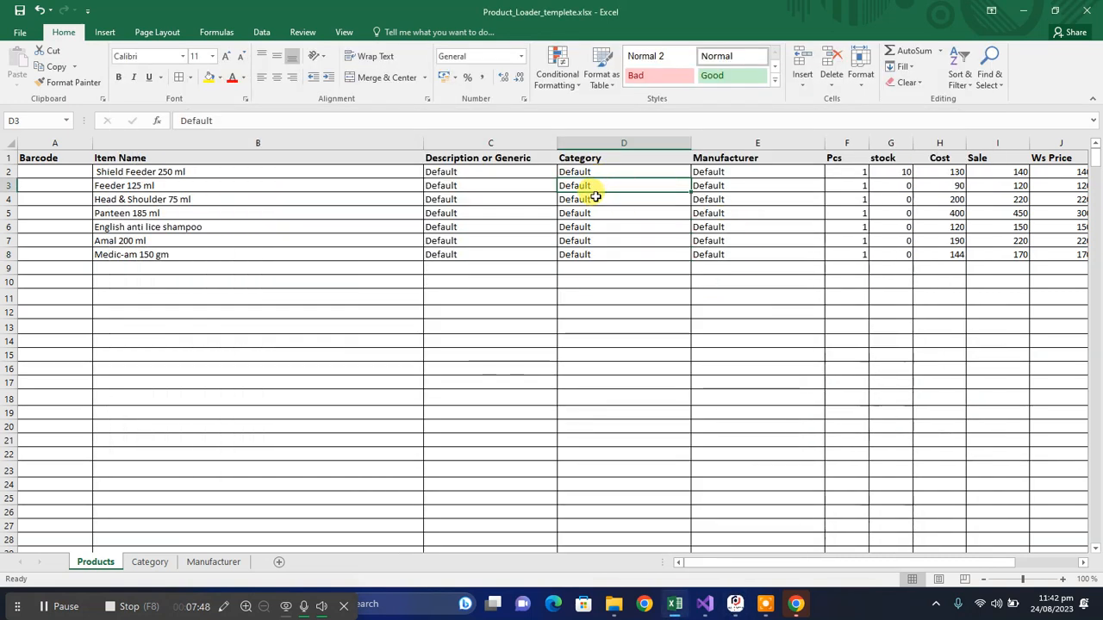
{"action": "left_click", "coordinate": [593, 213]}
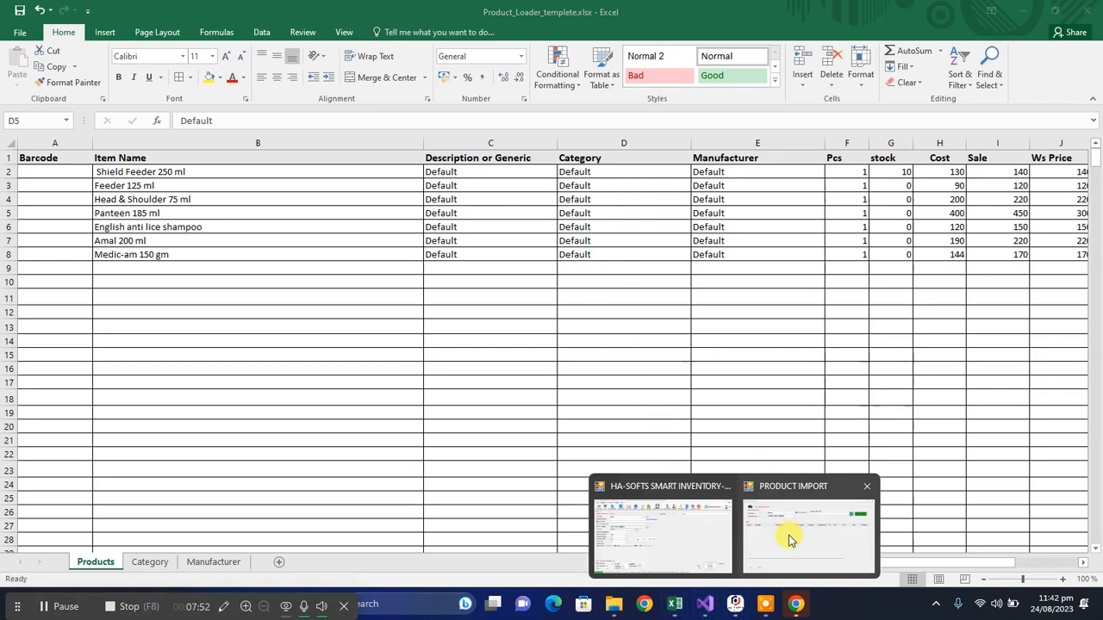
{"action": "left_click", "coordinate": [786, 534]}
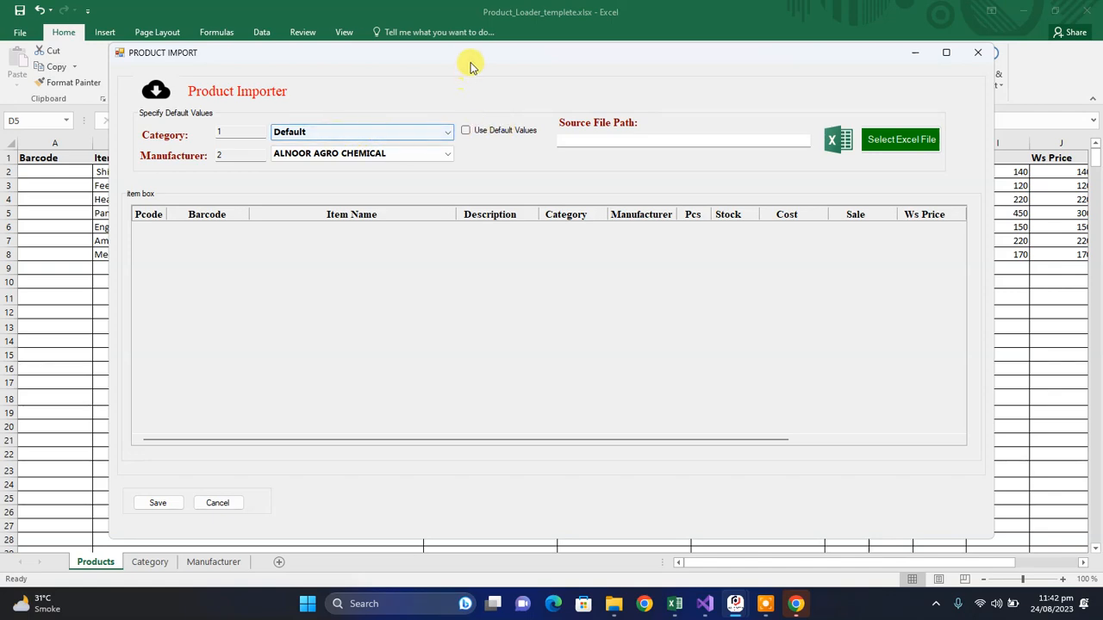
{"action": "left_click_drag", "start_coordinate": [471, 62], "coordinate": [414, 411]}
{"action": "left_click", "coordinate": [575, 215]}
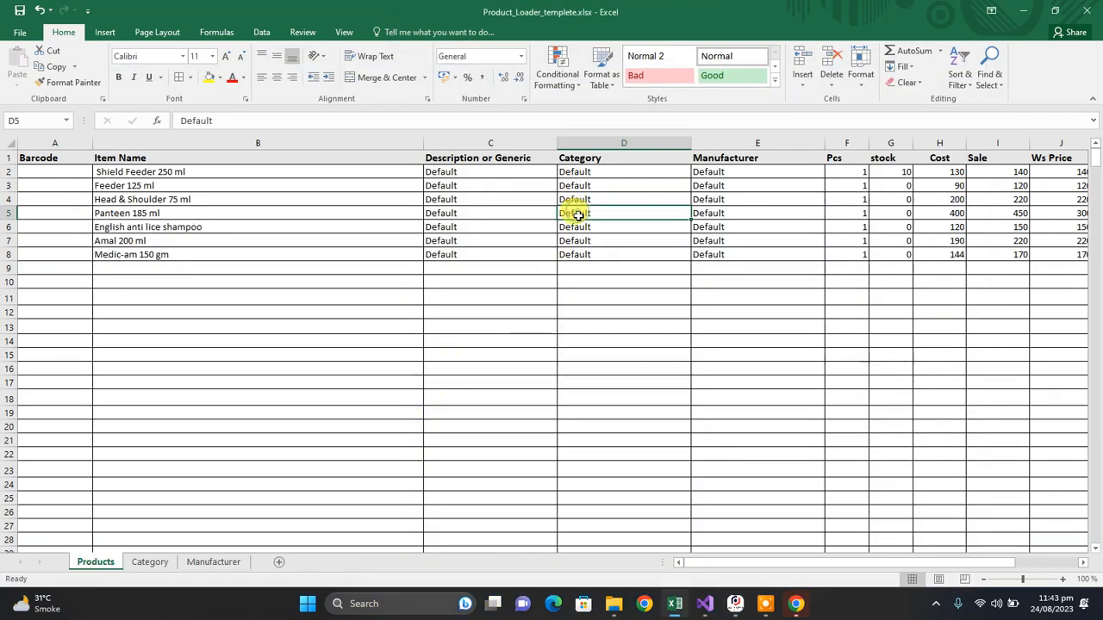
{"action": "mouse_move", "coordinate": [740, 605]}
{"action": "left_click", "coordinate": [793, 542]}
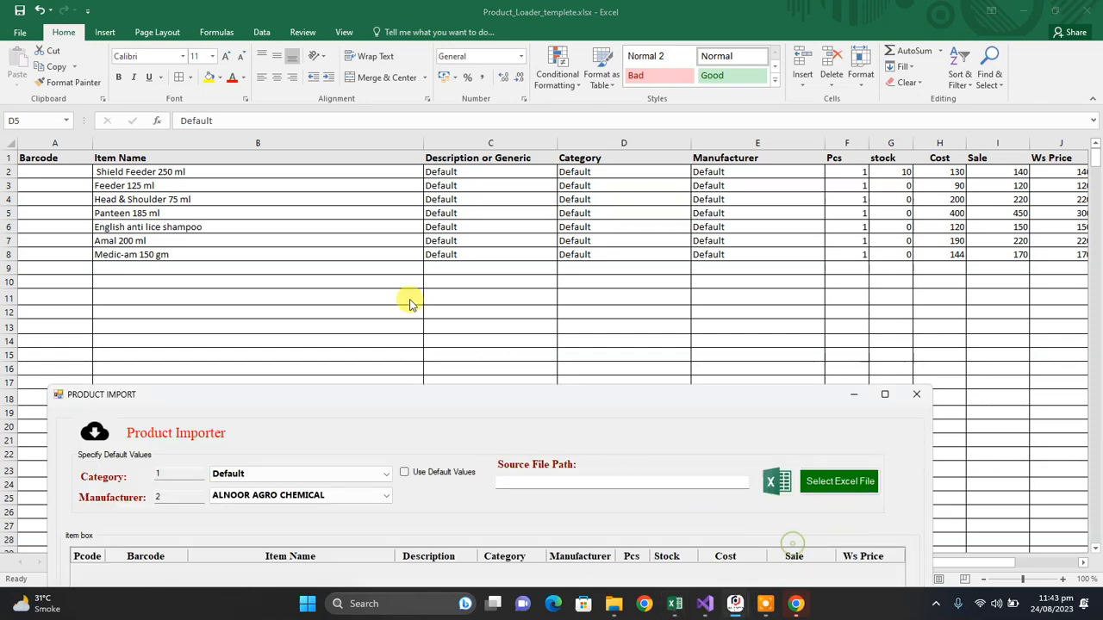
Examine the default Category and Manufacturer choices in the Product Importer
{"action": "left_click_drag", "start_coordinate": [551, 401], "coordinate": [642, 67]}
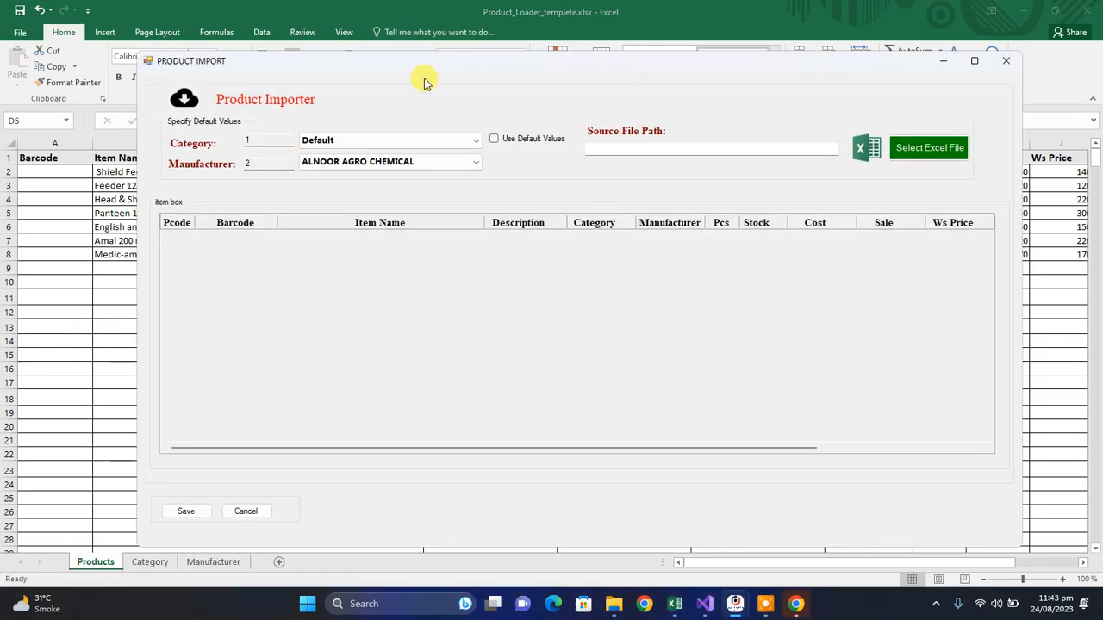
{"action": "left_click", "coordinate": [347, 142]}
{"action": "left_click", "coordinate": [347, 153]}
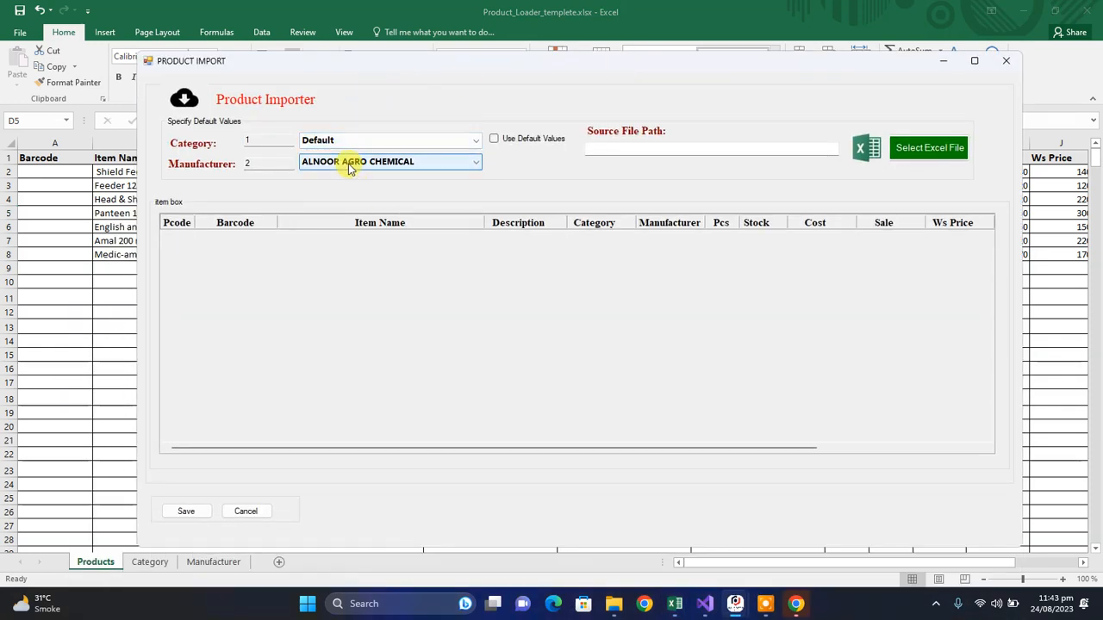
{"action": "left_click", "coordinate": [350, 164]}
{"action": "left_click", "coordinate": [351, 168]}
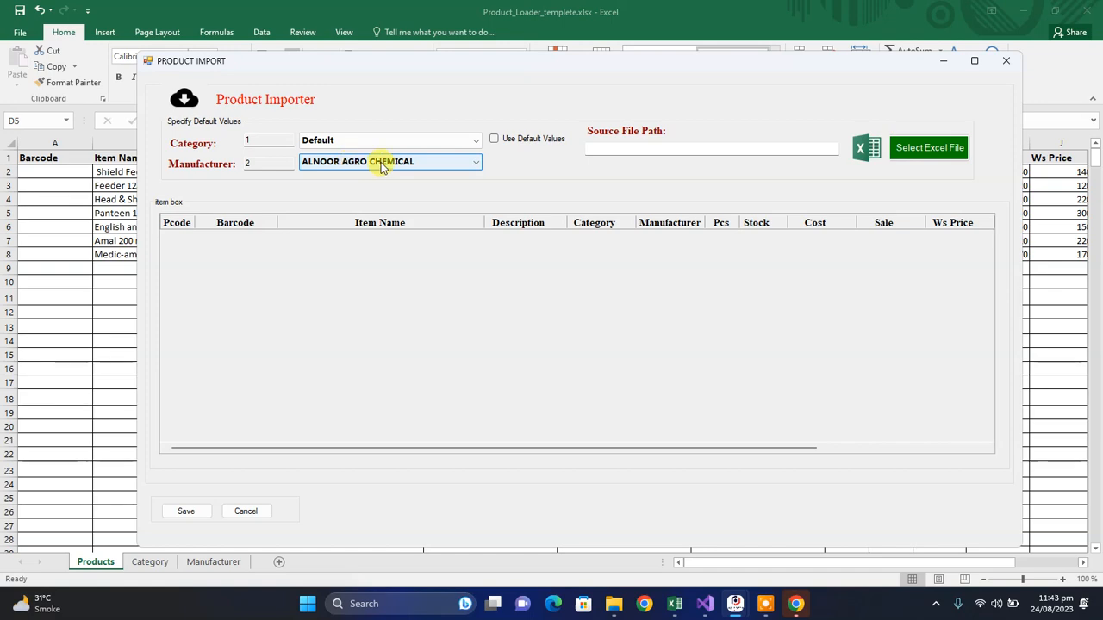
Switch to Excel and close the Product_Loader_templete.xlsx workbook
{"action": "left_click", "coordinate": [924, 155]}
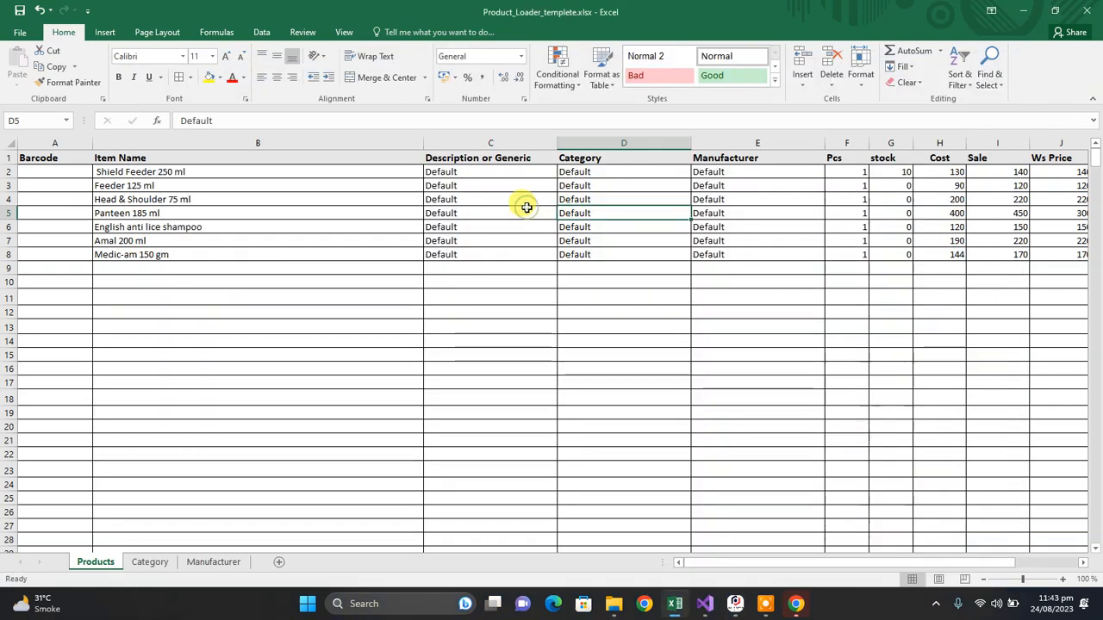
{"action": "left_click", "coordinate": [1088, 10]}
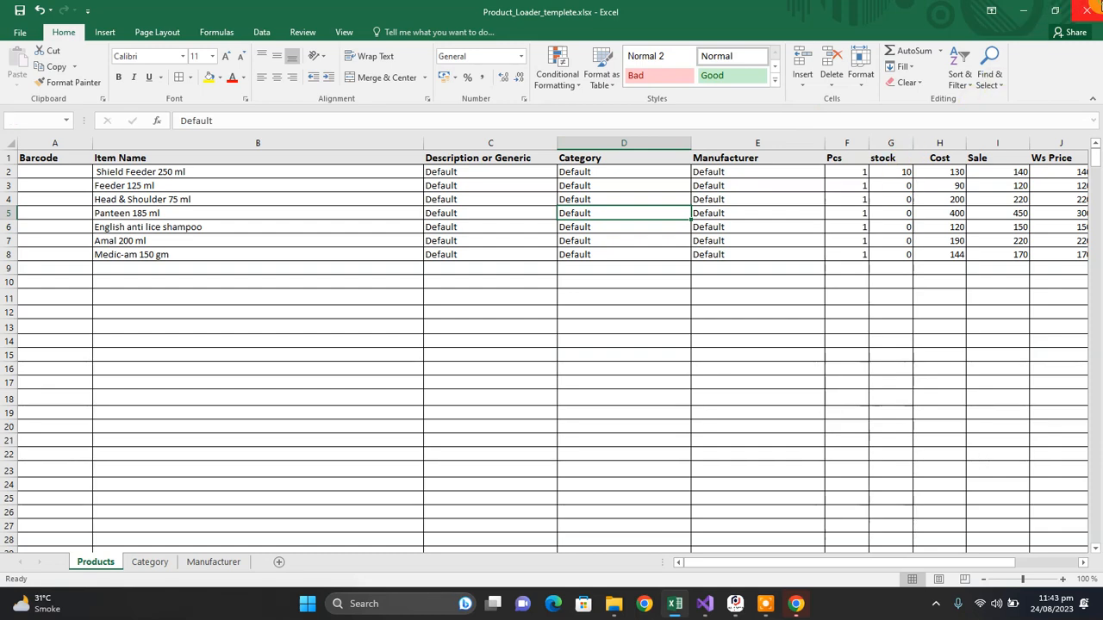
{"action": "left_click", "coordinate": [493, 317]}
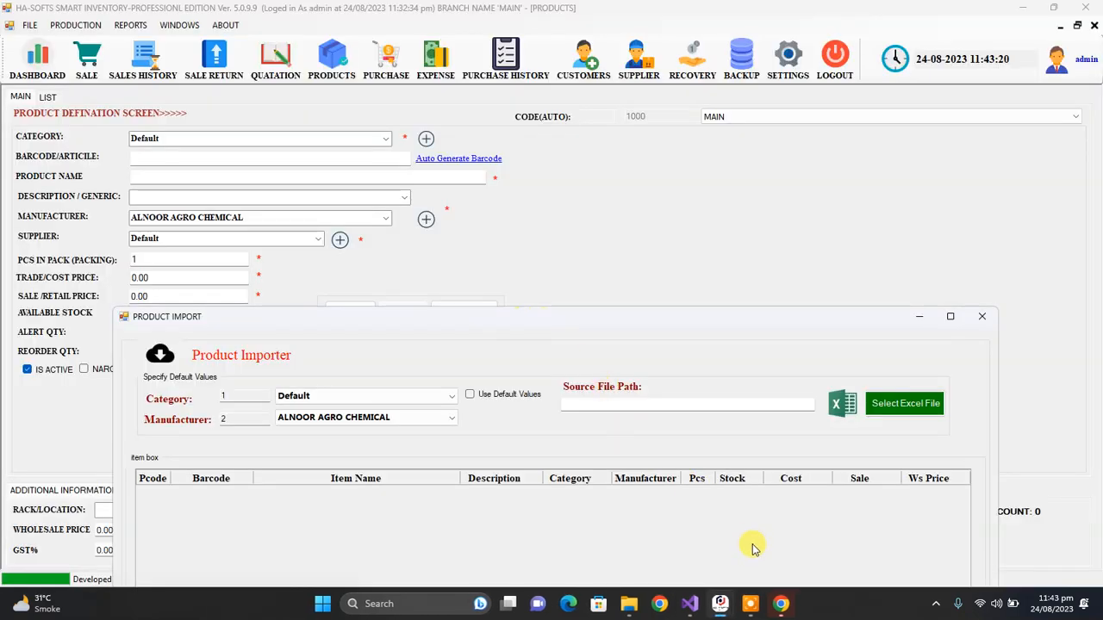
Load Product_Loader_templete.xlsx from Local Disk (C:) into the Product Importer as the source Excel file
{"action": "left_click_drag", "start_coordinate": [702, 318], "coordinate": [675, 75]}
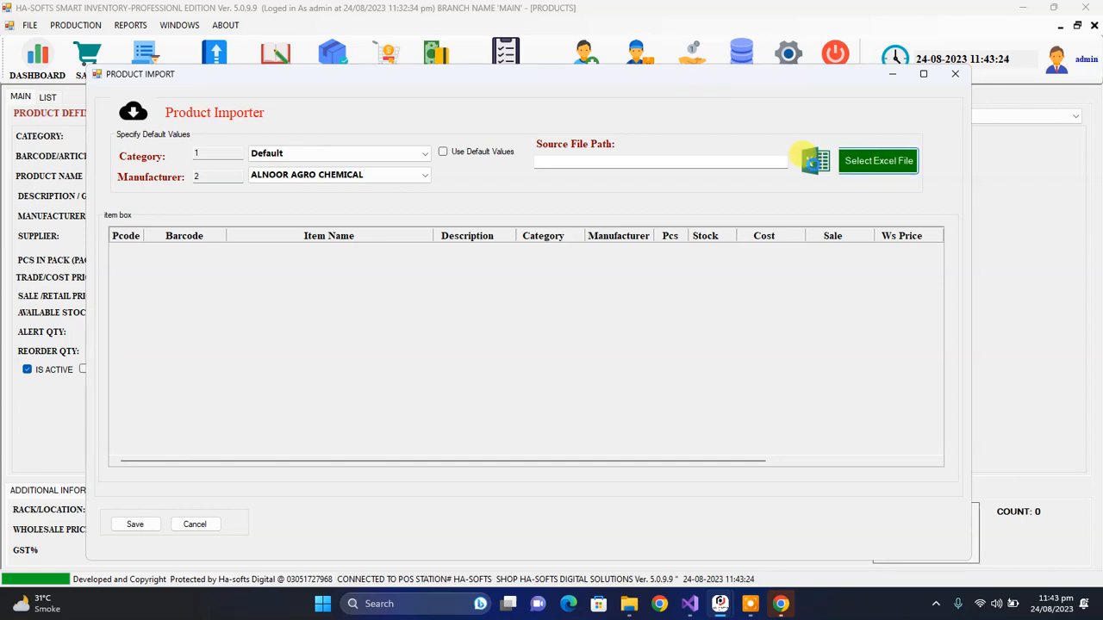
{"action": "left_click", "coordinate": [798, 156]}
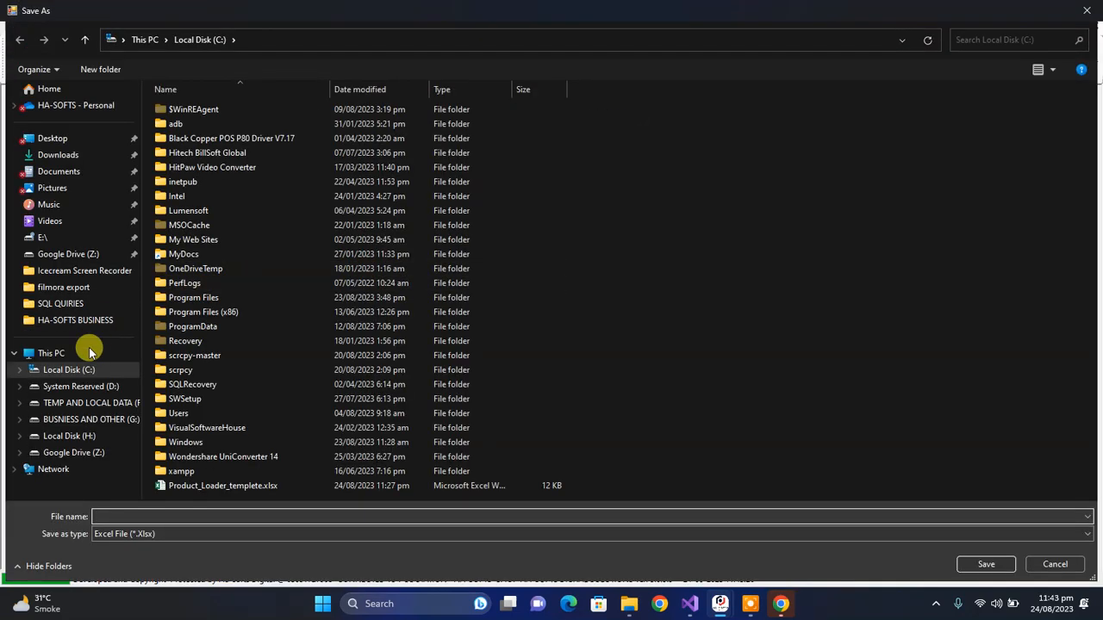
{"action": "left_click", "coordinate": [67, 369]}
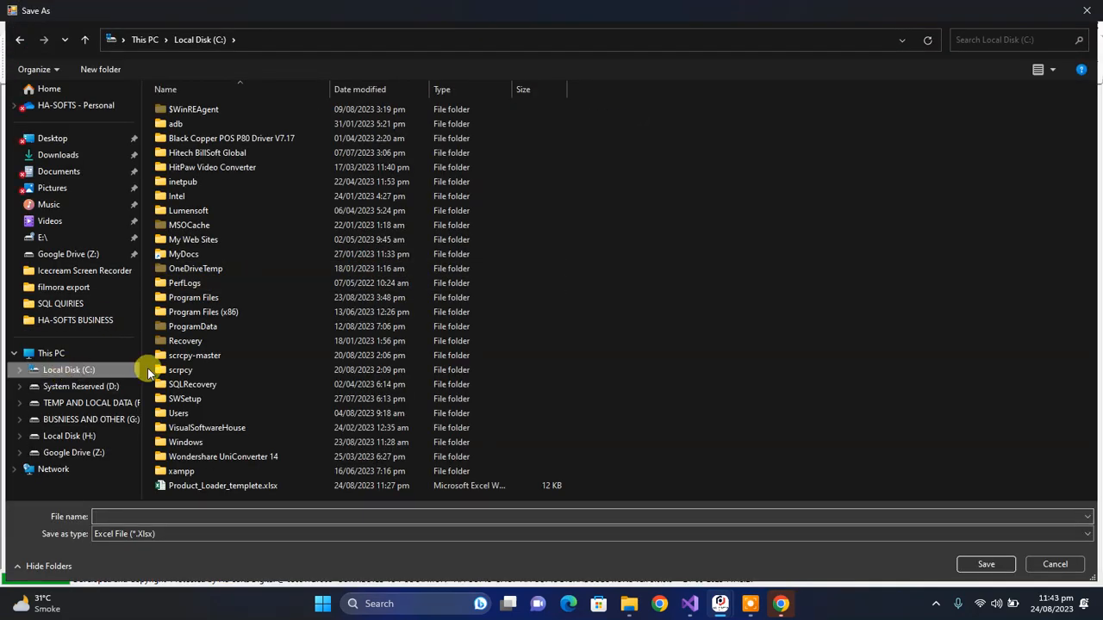
{"action": "double_click", "coordinate": [216, 487]}
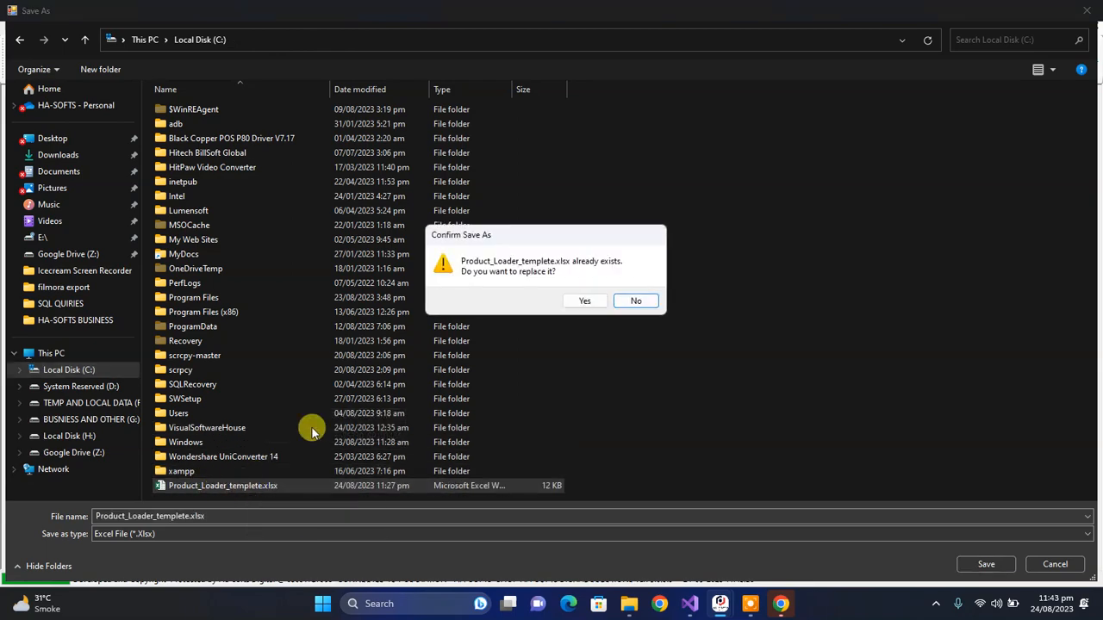
{"action": "left_click", "coordinate": [584, 303]}
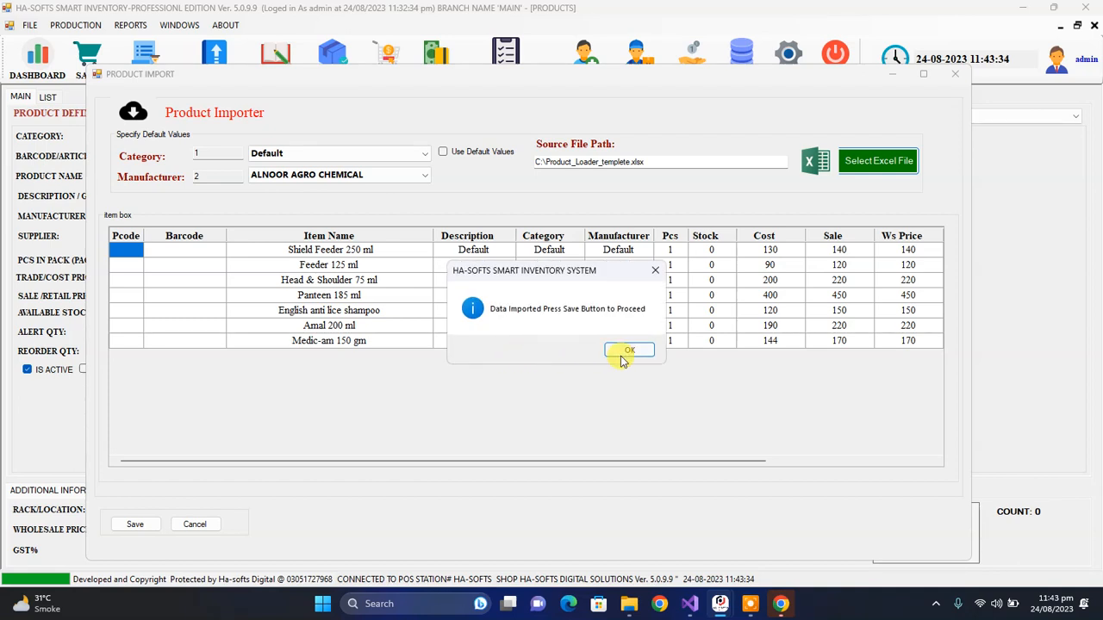
{"action": "left_click", "coordinate": [630, 350]}
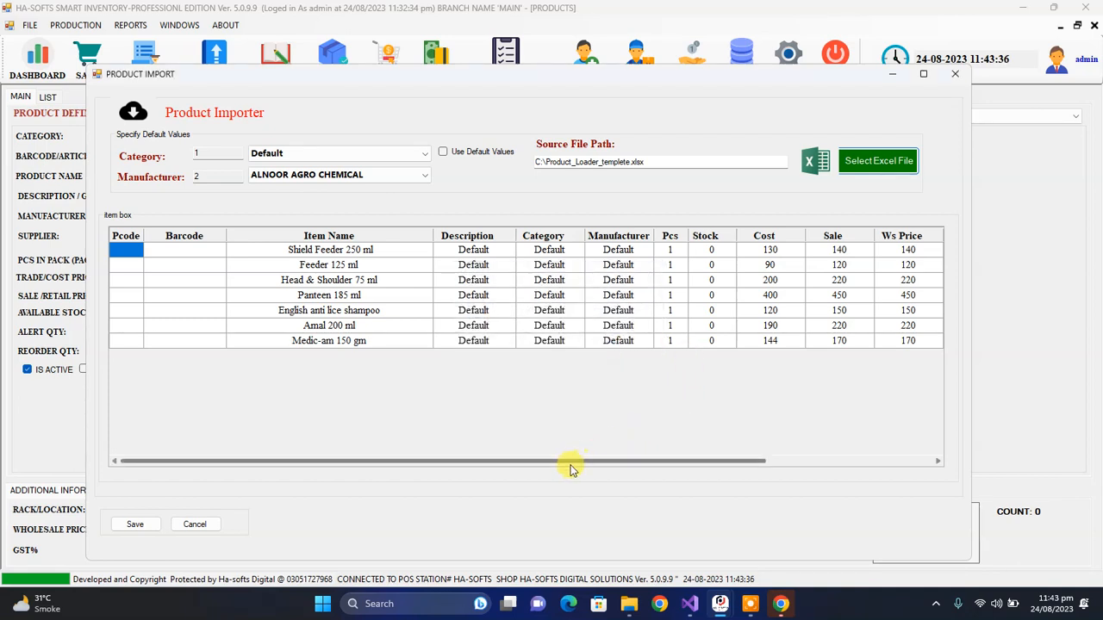
Look over the loaded product rows in the importer's item box, including the Pcs column
{"action": "left_click_drag", "start_coordinate": [557, 466], "coordinate": [465, 463]}
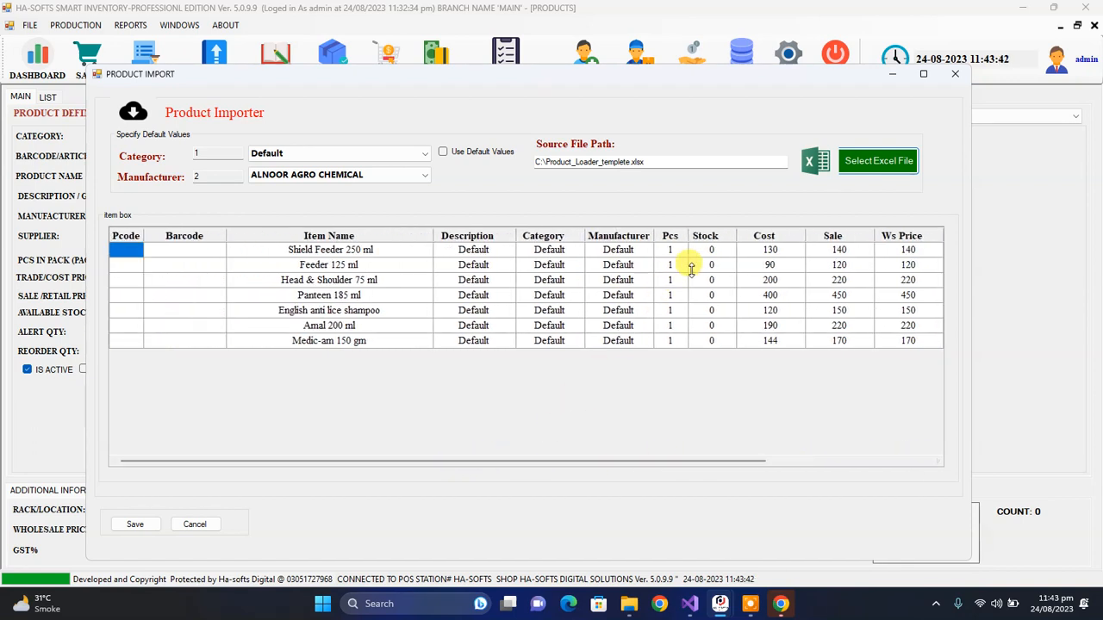
{"action": "left_click_drag", "start_coordinate": [676, 275], "coordinate": [674, 257]}
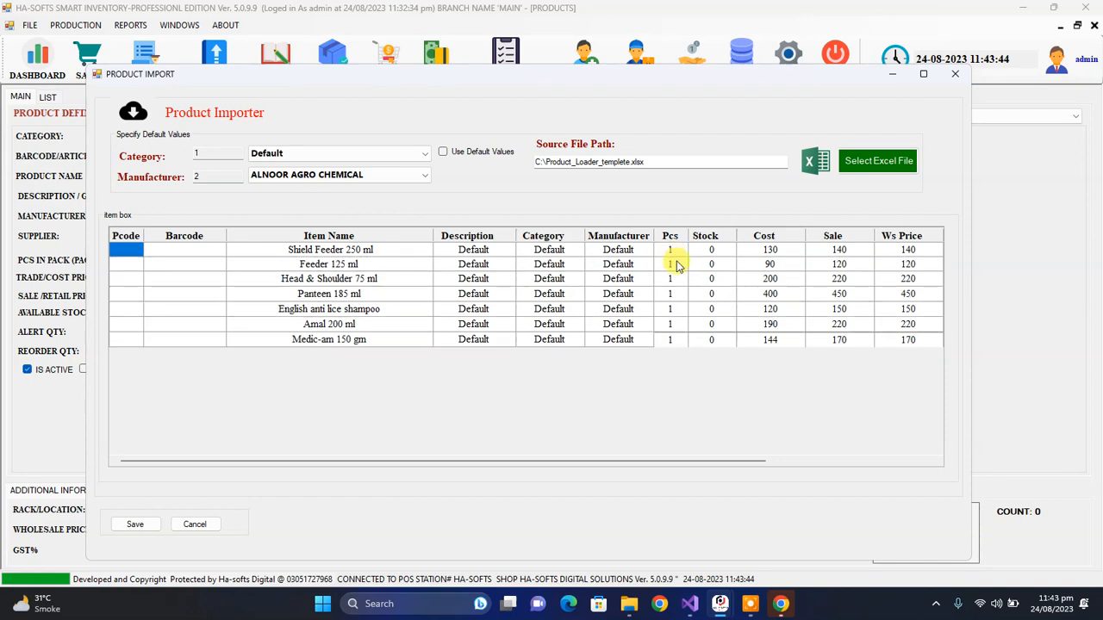
{"action": "left_click", "coordinate": [676, 270]}
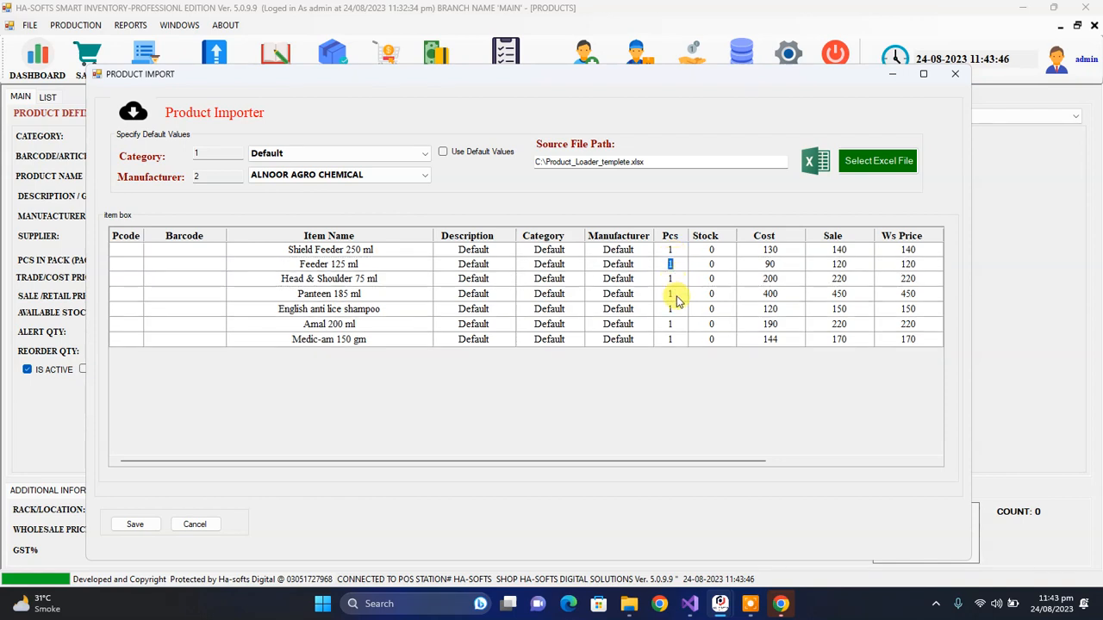
{"action": "left_click_drag", "start_coordinate": [630, 460], "coordinate": [457, 445]}
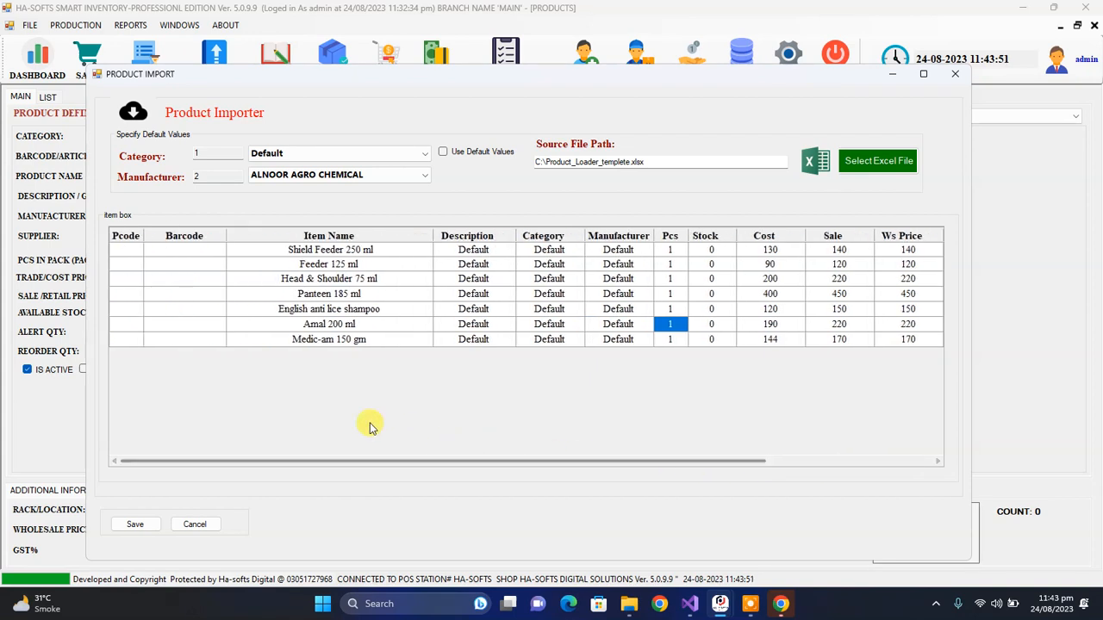
Save the loaded products into the inventory and close the Product Importer
{"action": "left_click", "coordinate": [147, 530]}
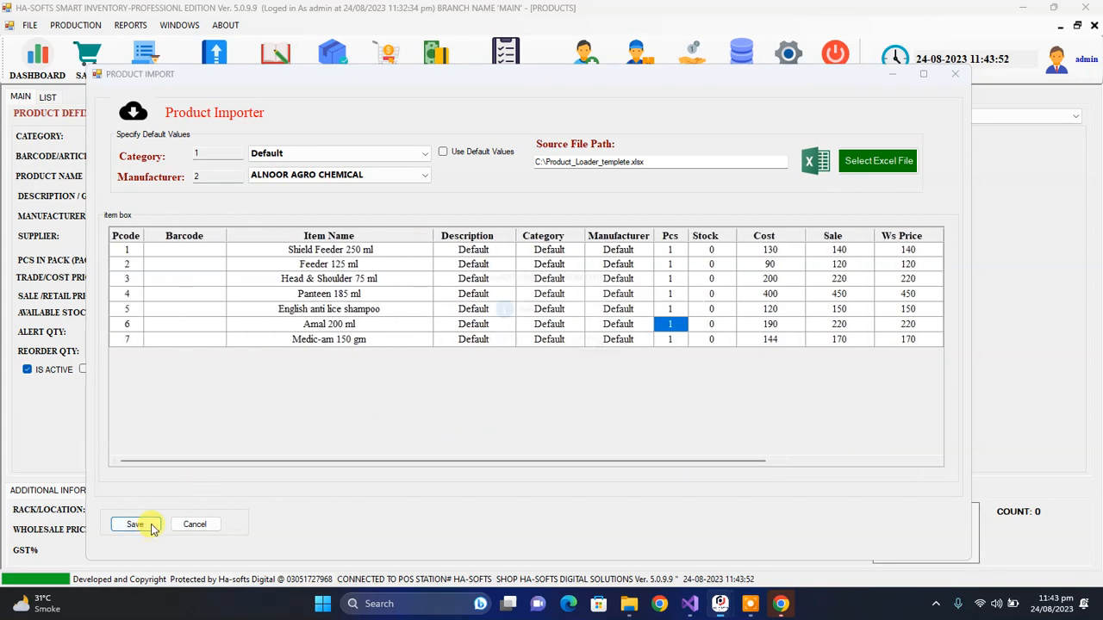
{"action": "left_click", "coordinate": [614, 352]}
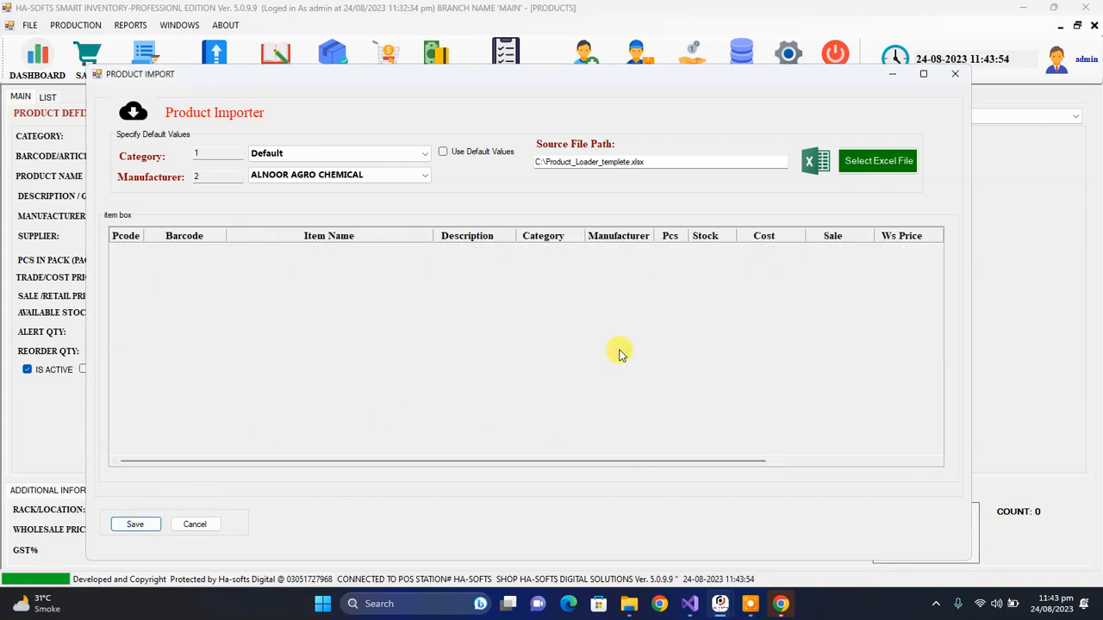
{"action": "left_click", "coordinate": [955, 75]}
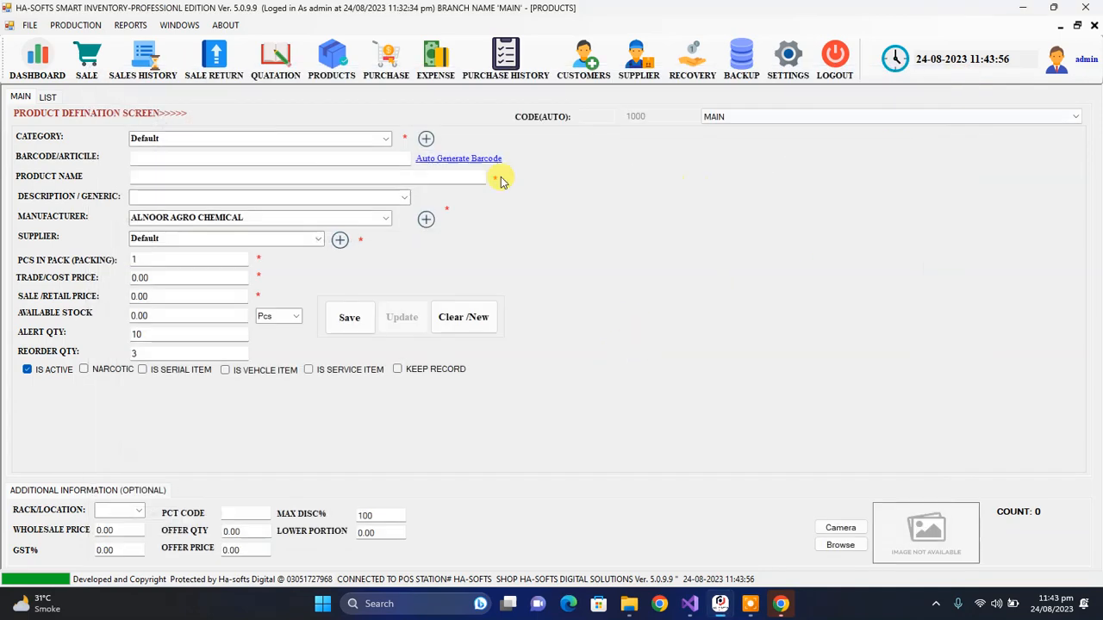
Refresh the product list and check the imported product rows from Shield Feeder 250 ml to Medic-am 150 gm
{"action": "left_click", "coordinate": [47, 97]}
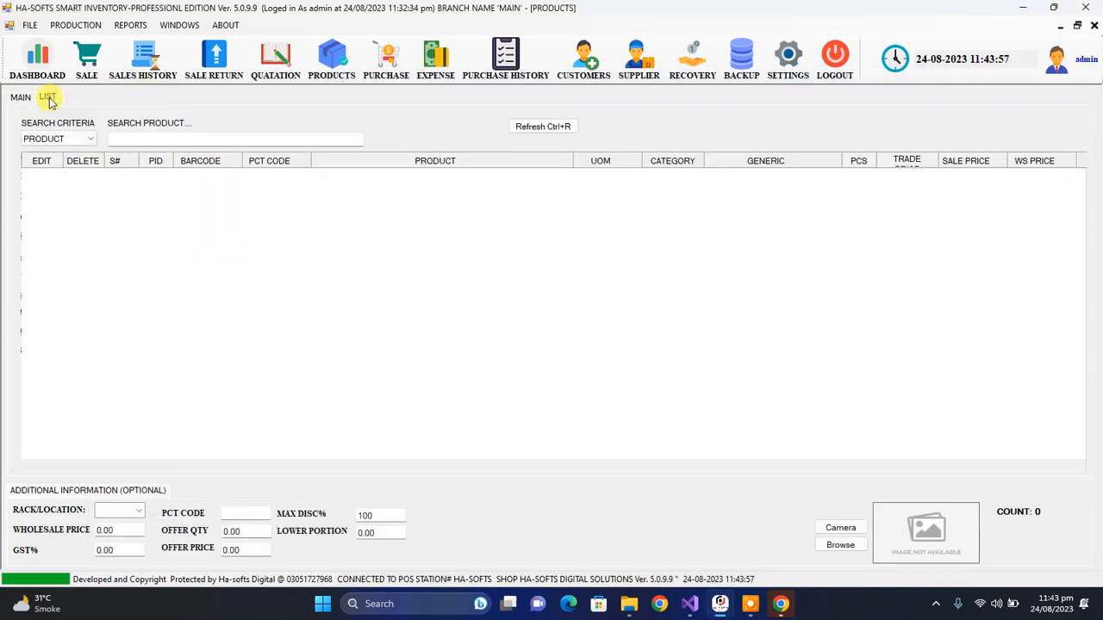
{"action": "left_click", "coordinate": [574, 129]}
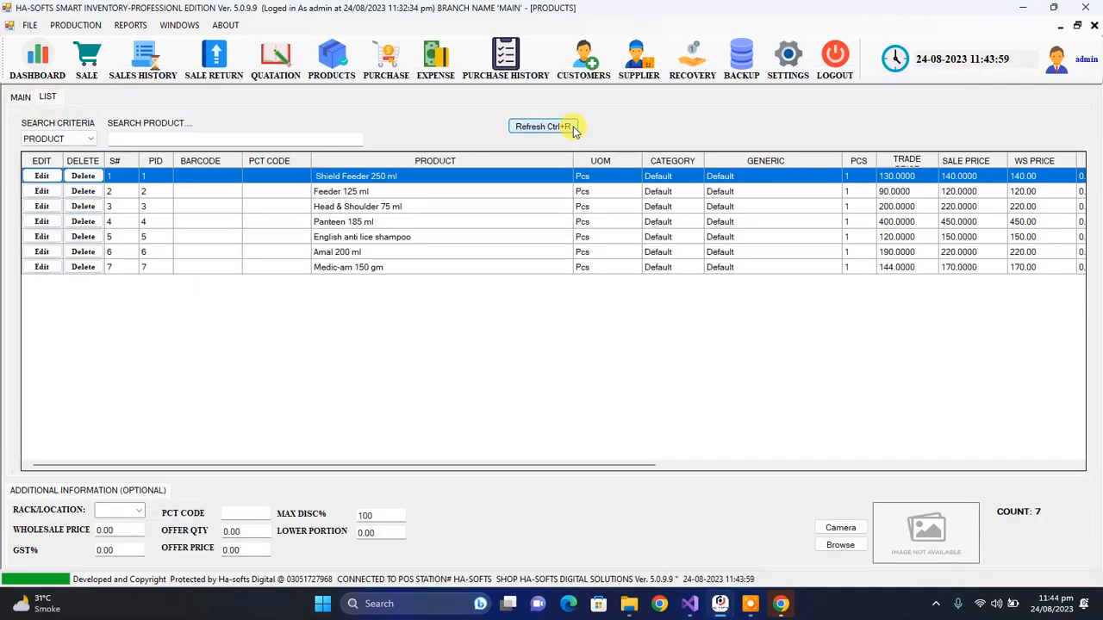
{"action": "left_click", "coordinate": [542, 221]}
{"action": "left_click", "coordinate": [543, 242]}
{"action": "left_click", "coordinate": [406, 175]}
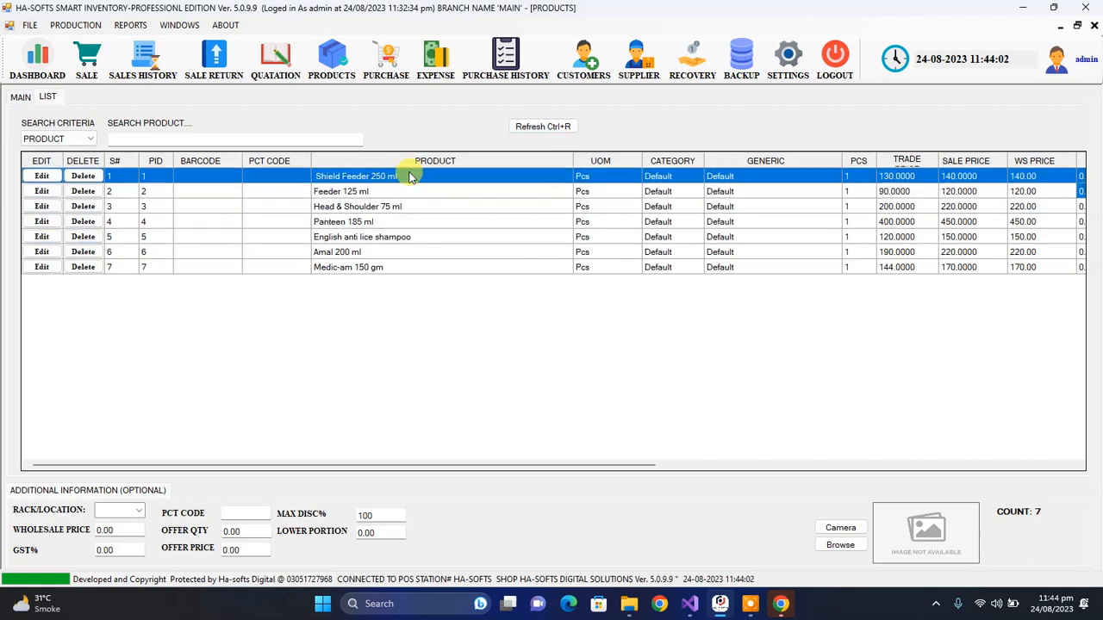
{"action": "left_click", "coordinate": [406, 207]}
{"action": "mouse_move", "coordinate": [736, 613]}
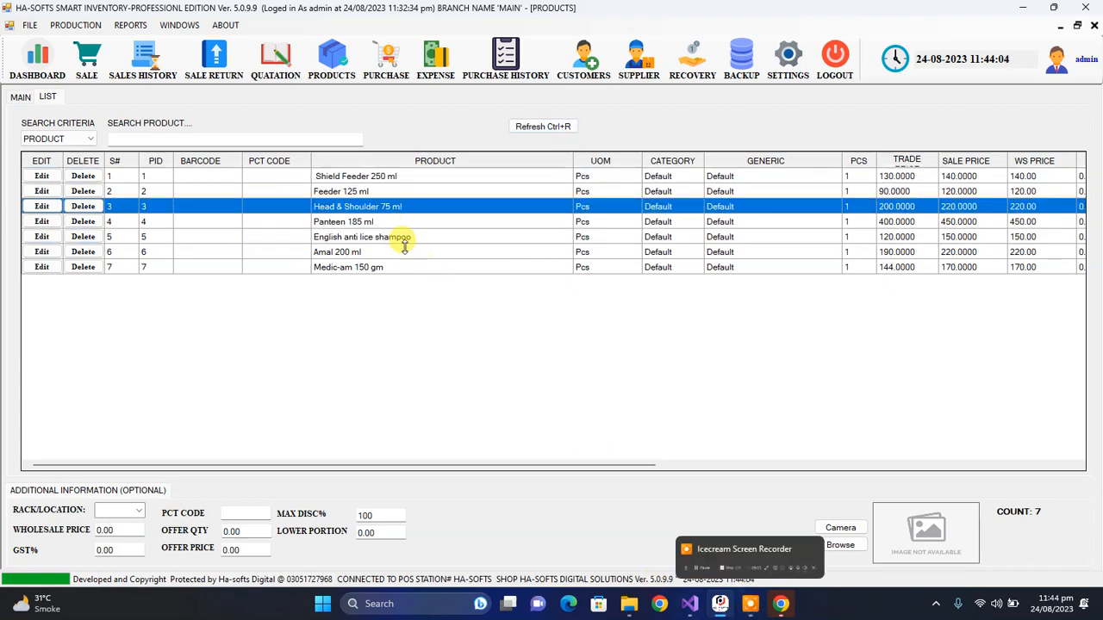
{"action": "left_click", "coordinate": [383, 268]}
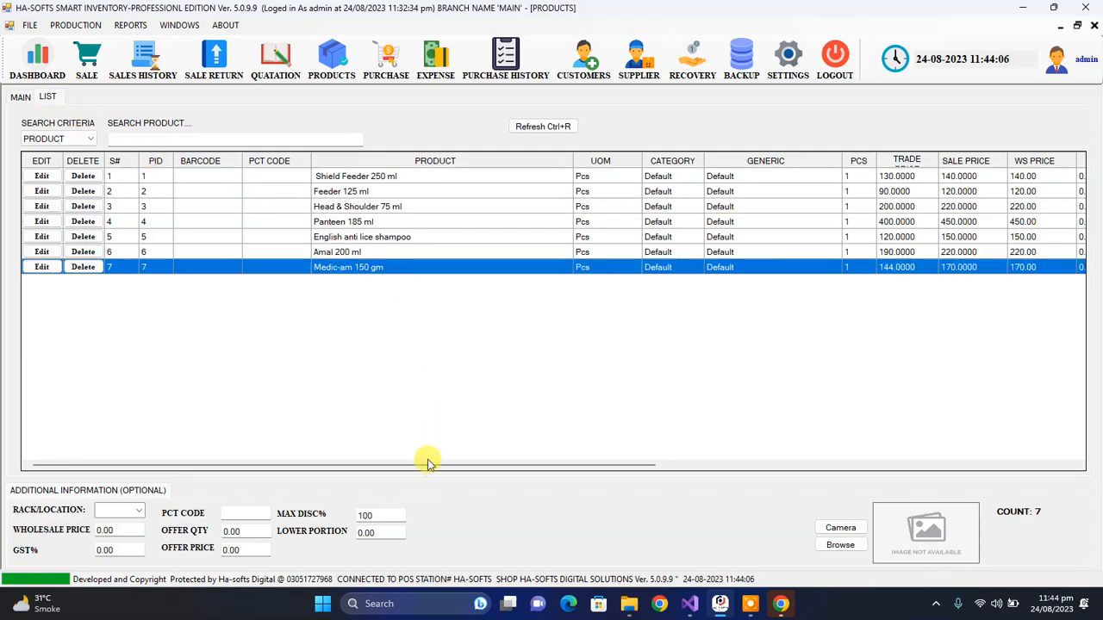
{"action": "left_click_drag", "start_coordinate": [428, 463], "coordinate": [396, 442]}
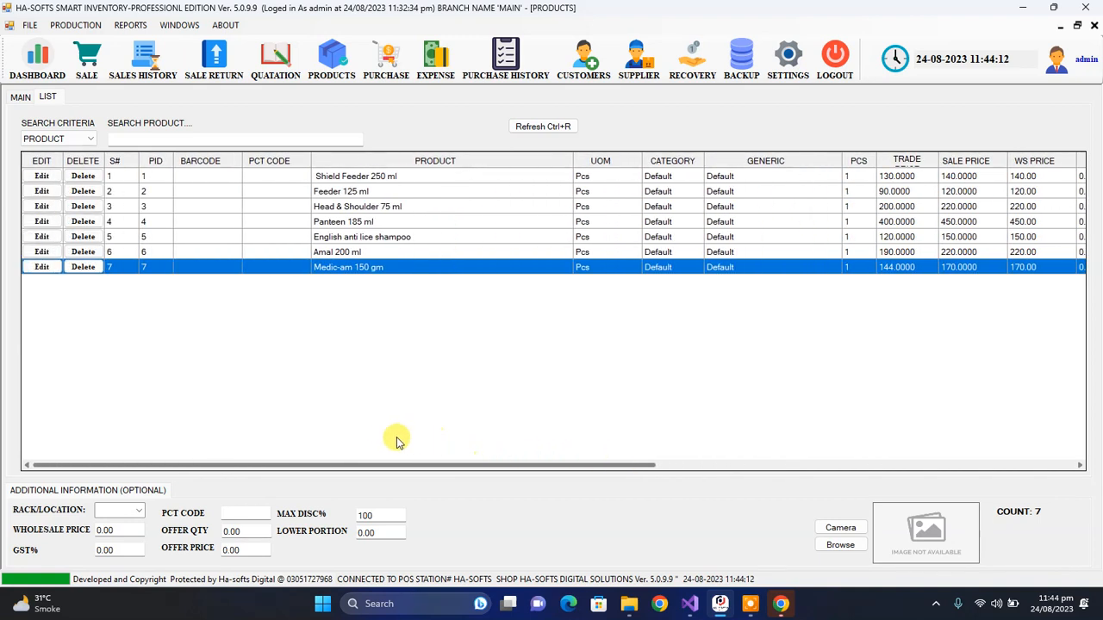
{"action": "left_click", "coordinate": [437, 207]}
{"action": "left_click", "coordinate": [418, 180]}
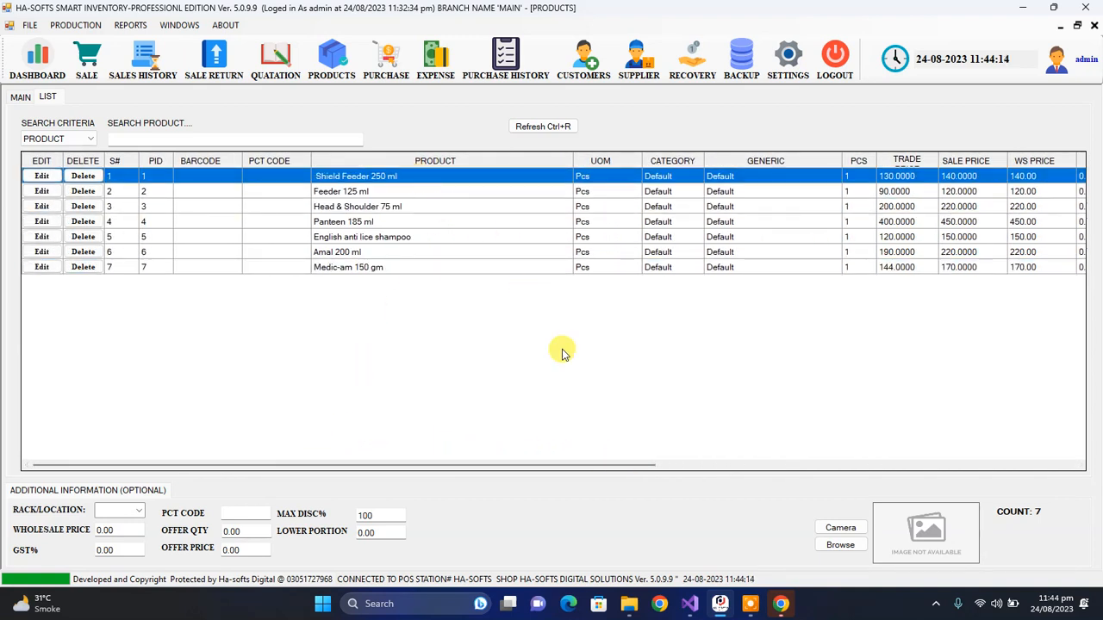
{"action": "left_click", "coordinate": [370, 237]}
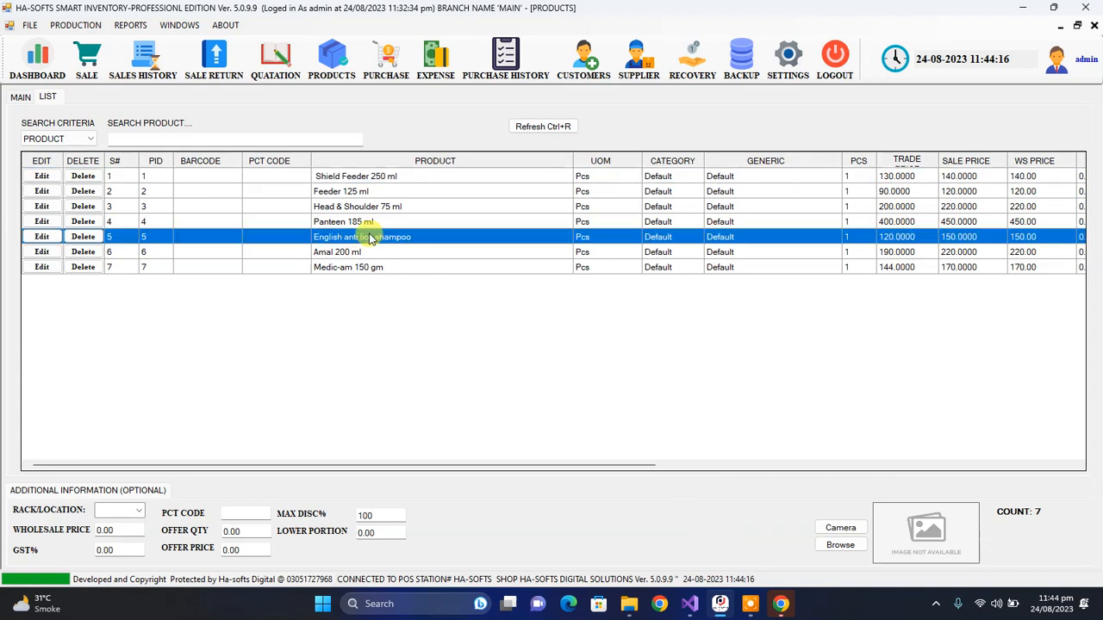
{"action": "left_click", "coordinate": [355, 208]}
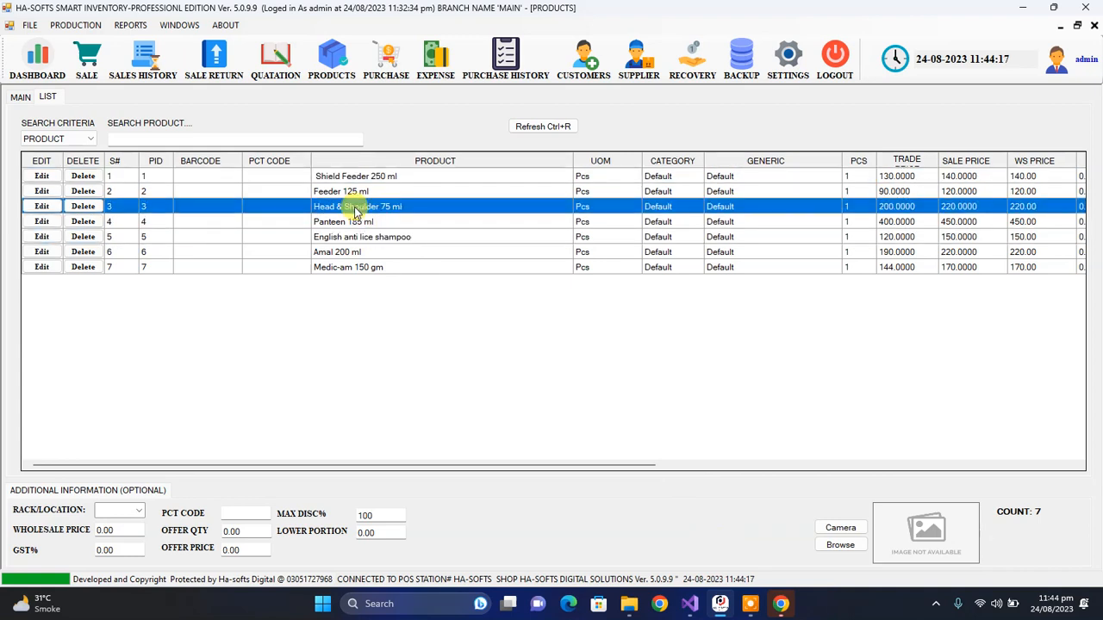
{"action": "left_click", "coordinate": [748, 610]}
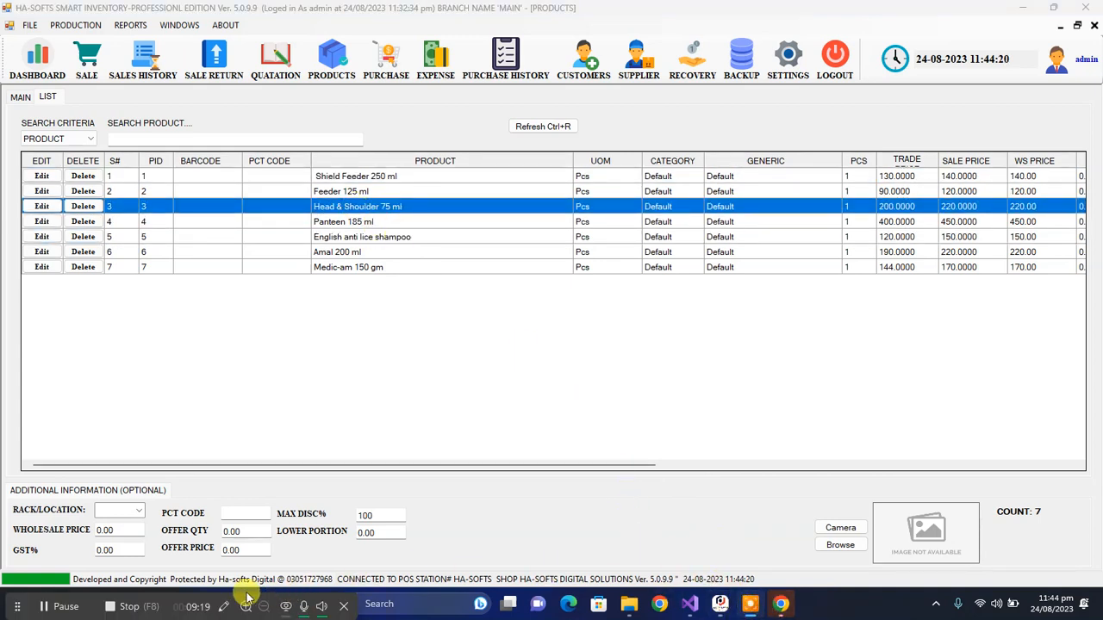